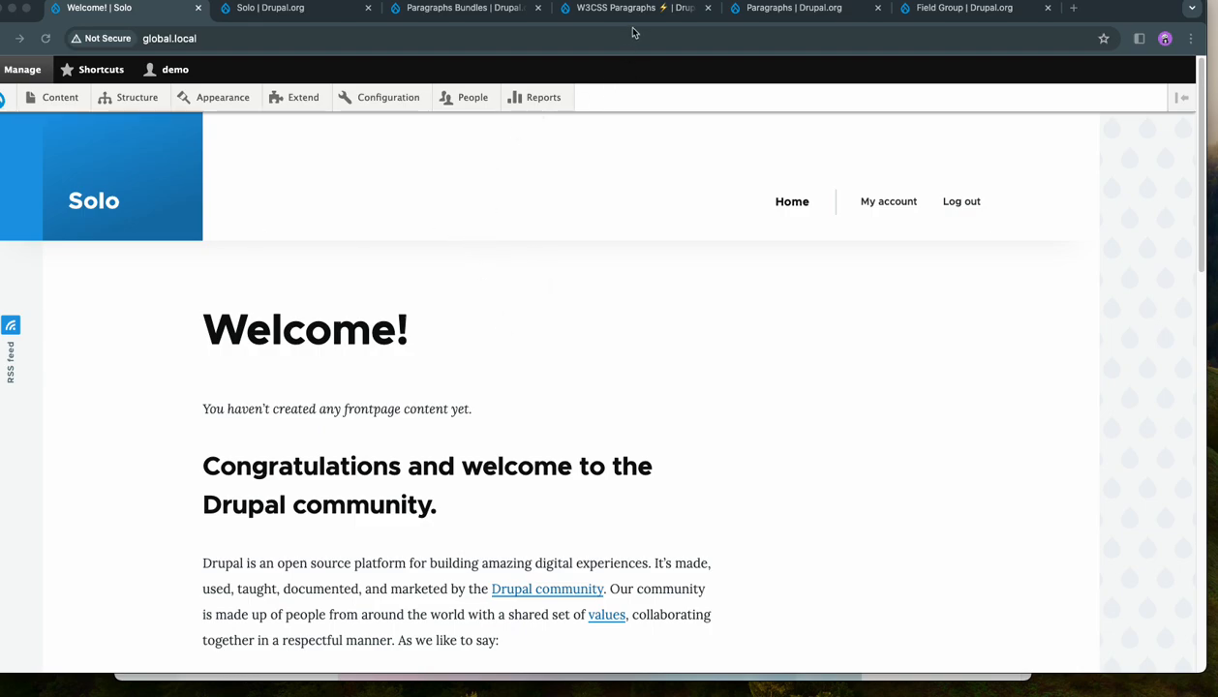
- Review the Drupal.org project pages for Paragraphs Bundles, W3CSS Paragraphs, Paragraphs and Field Group, and return to the Solo site
click(458, 9)
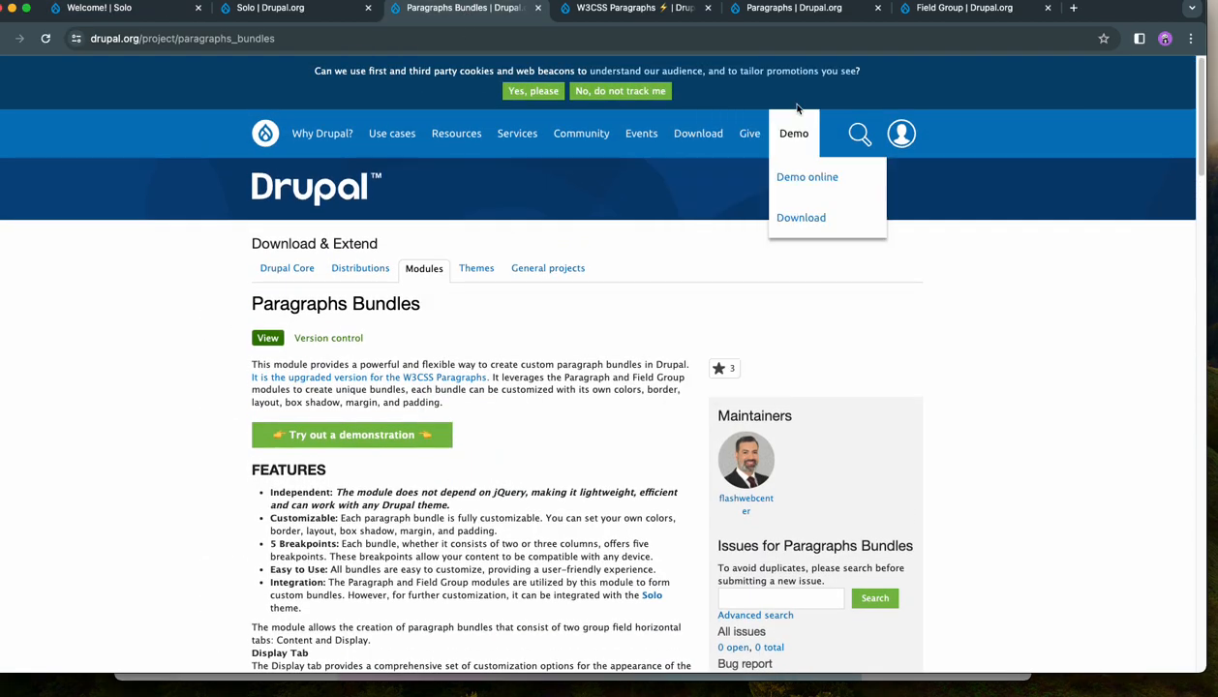
click(639, 9)
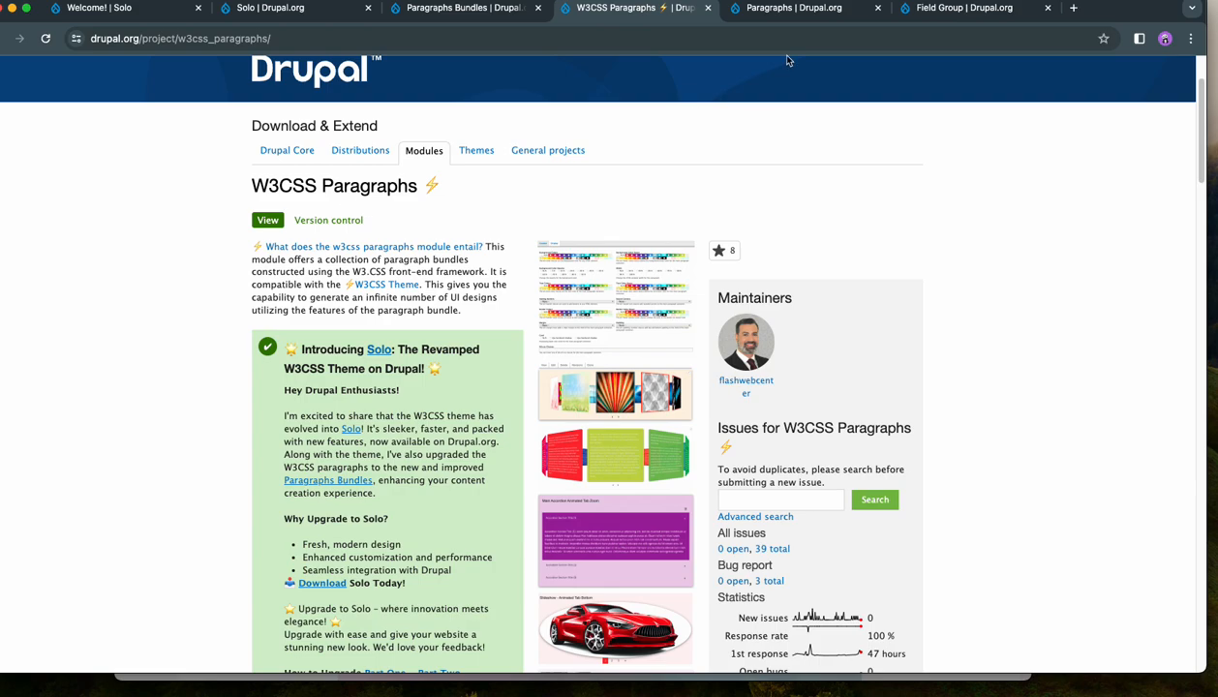
click(795, 17)
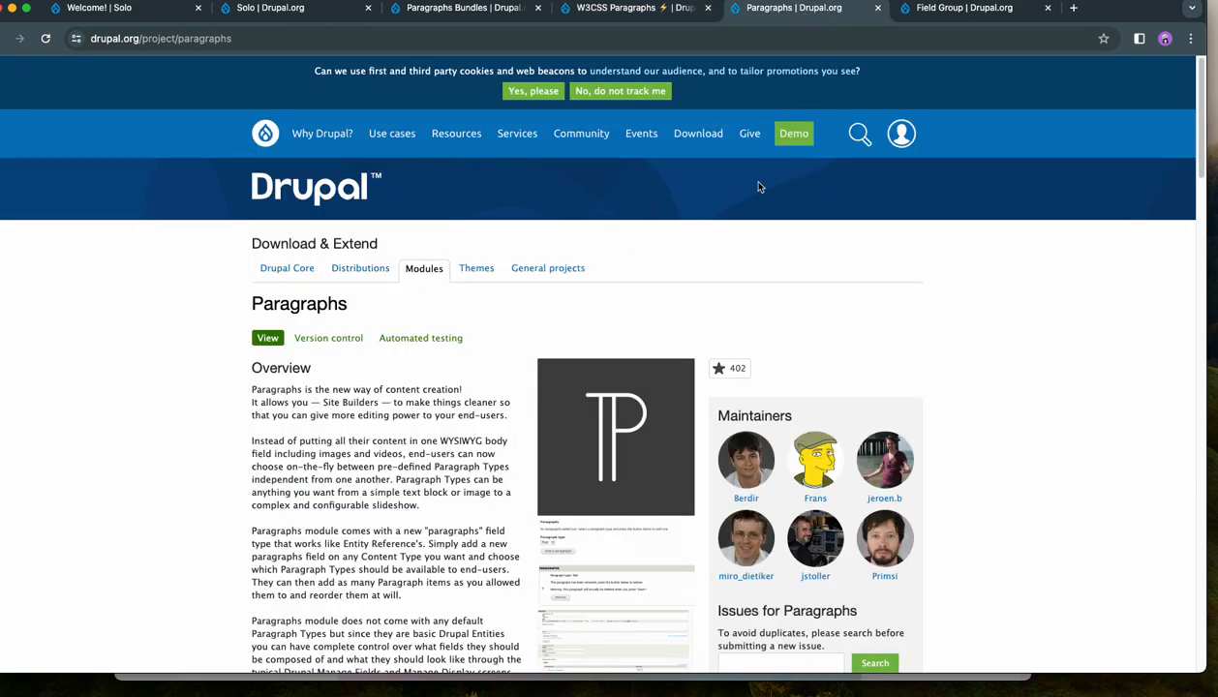
click(954, 14)
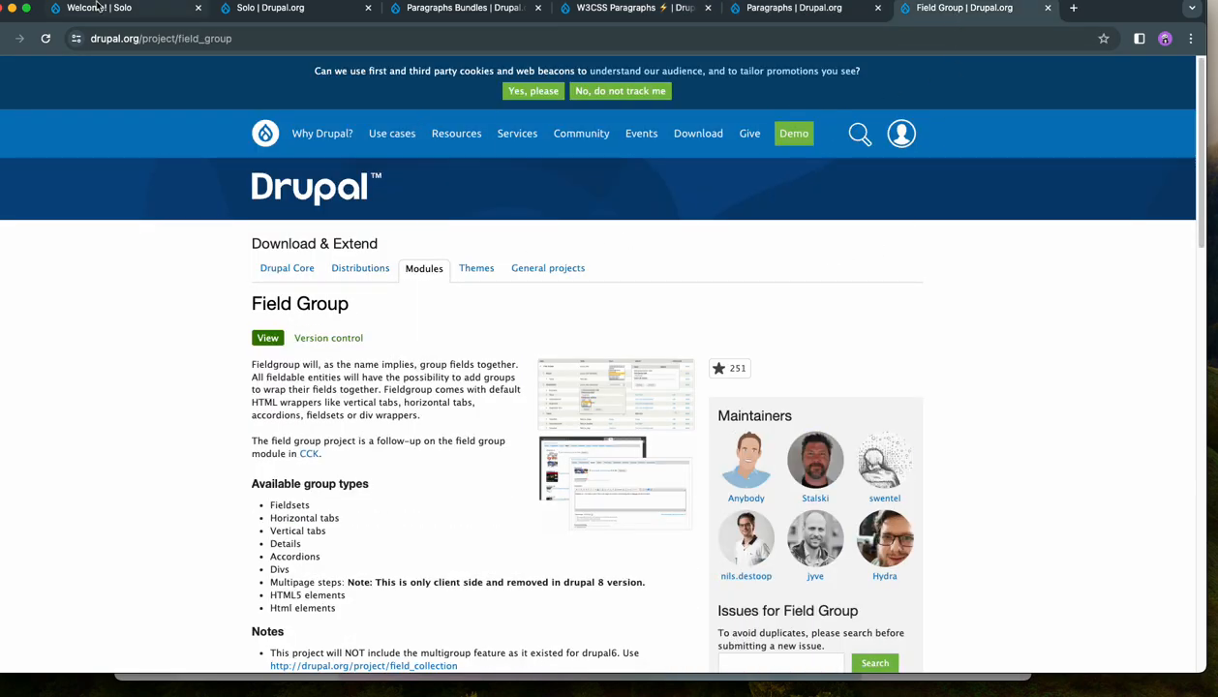
click(136, 12)
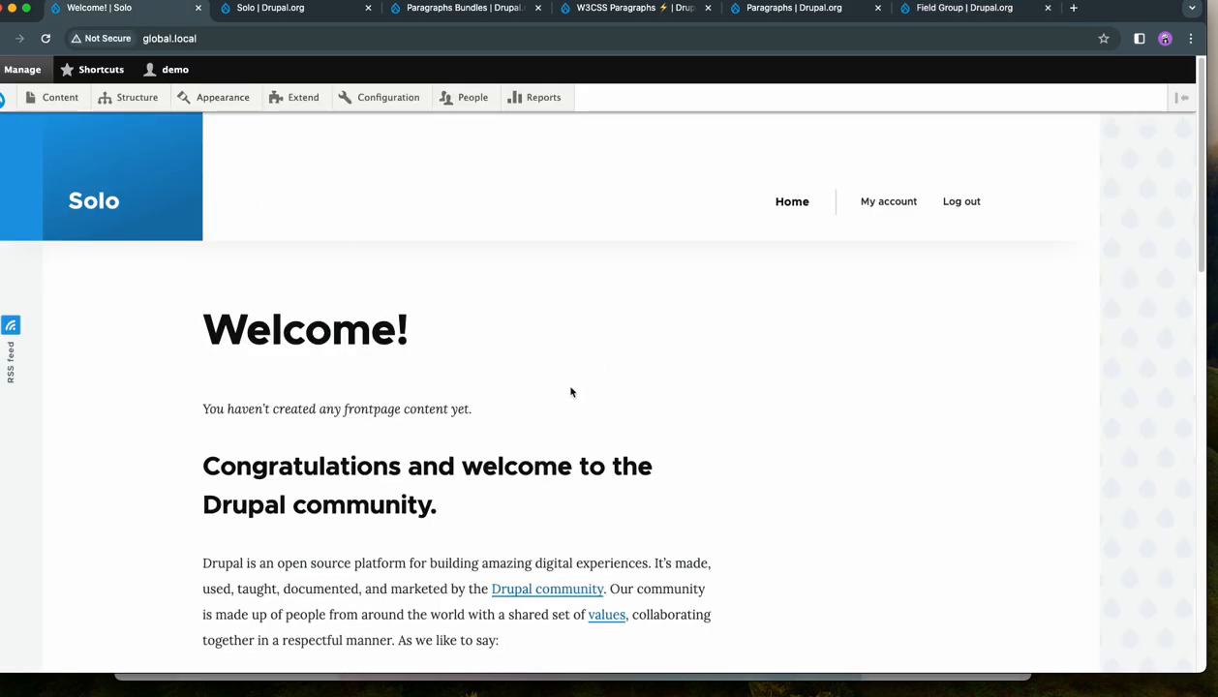
scroll(572, 390, down, 2)
scroll(577, 387, up, 2)
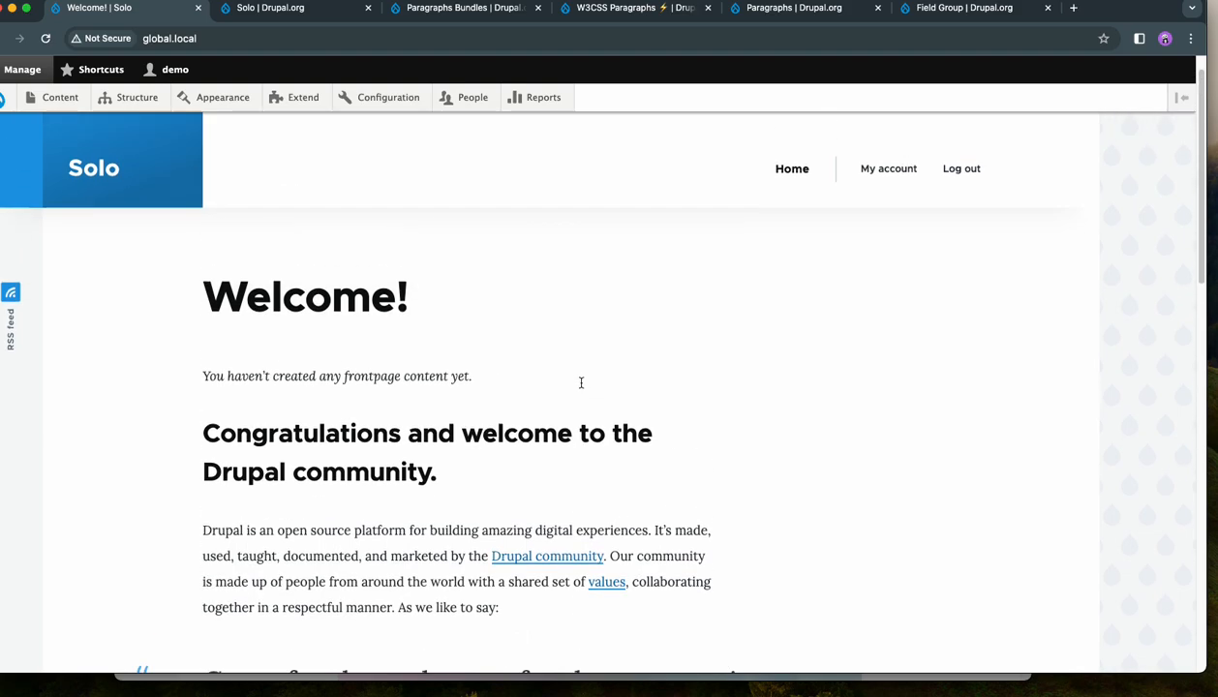
- Find the module paragraph_bundle_3d_carousel and install it together with the required Paragraphs Bundles module
key(super+Tab)
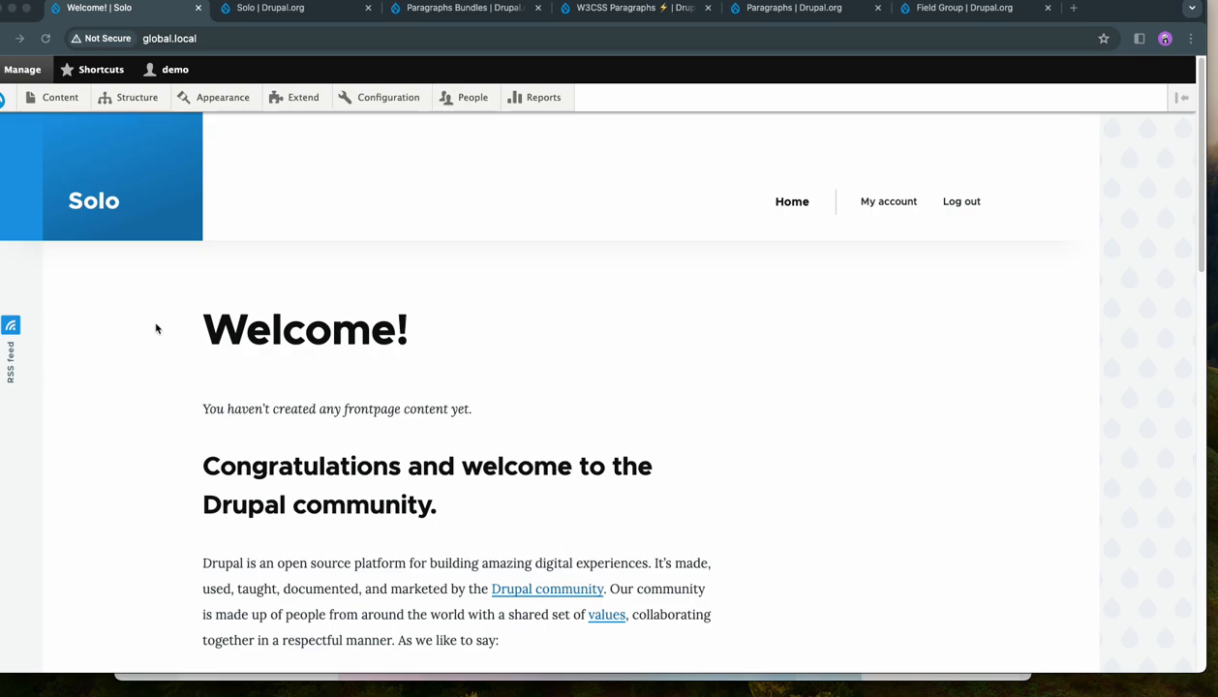
click(291, 102)
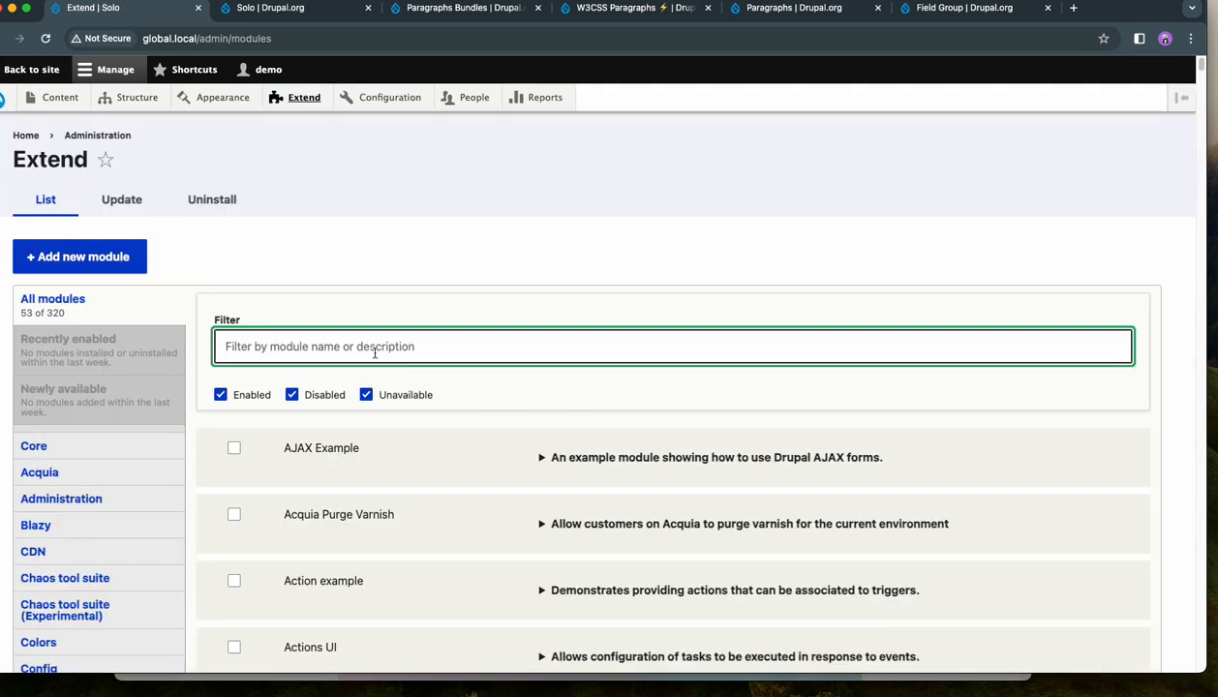
text(paragraph_bundle_3d_carousel)
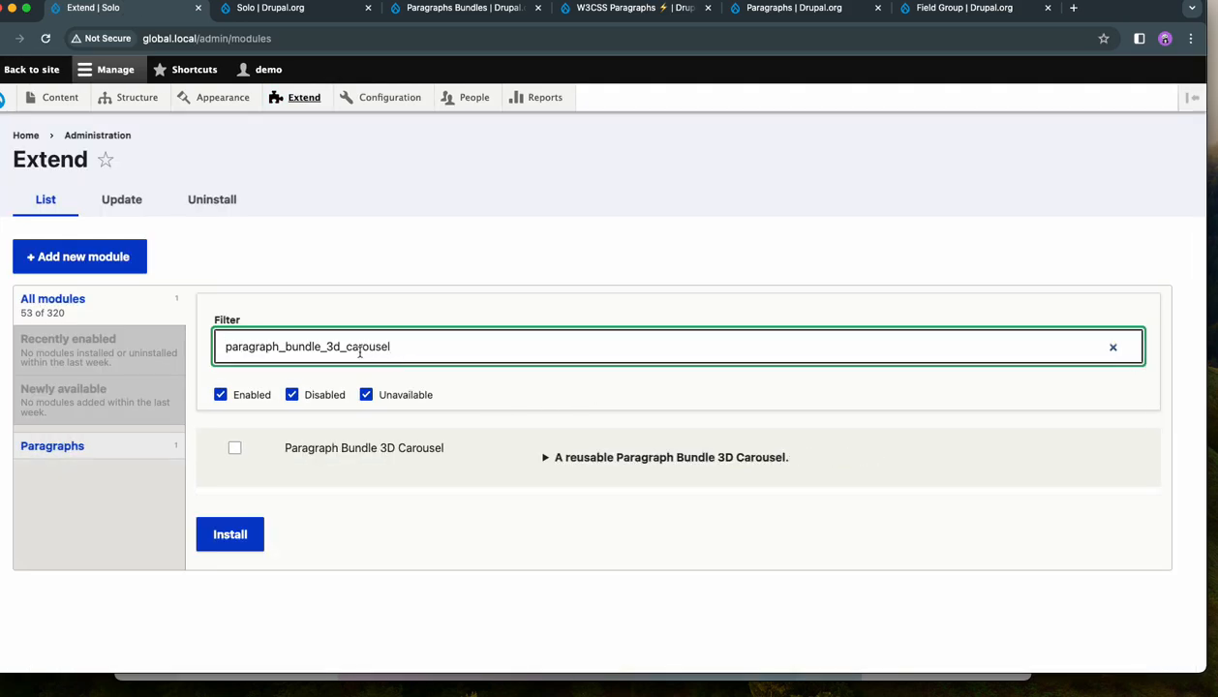
click(234, 448)
click(229, 539)
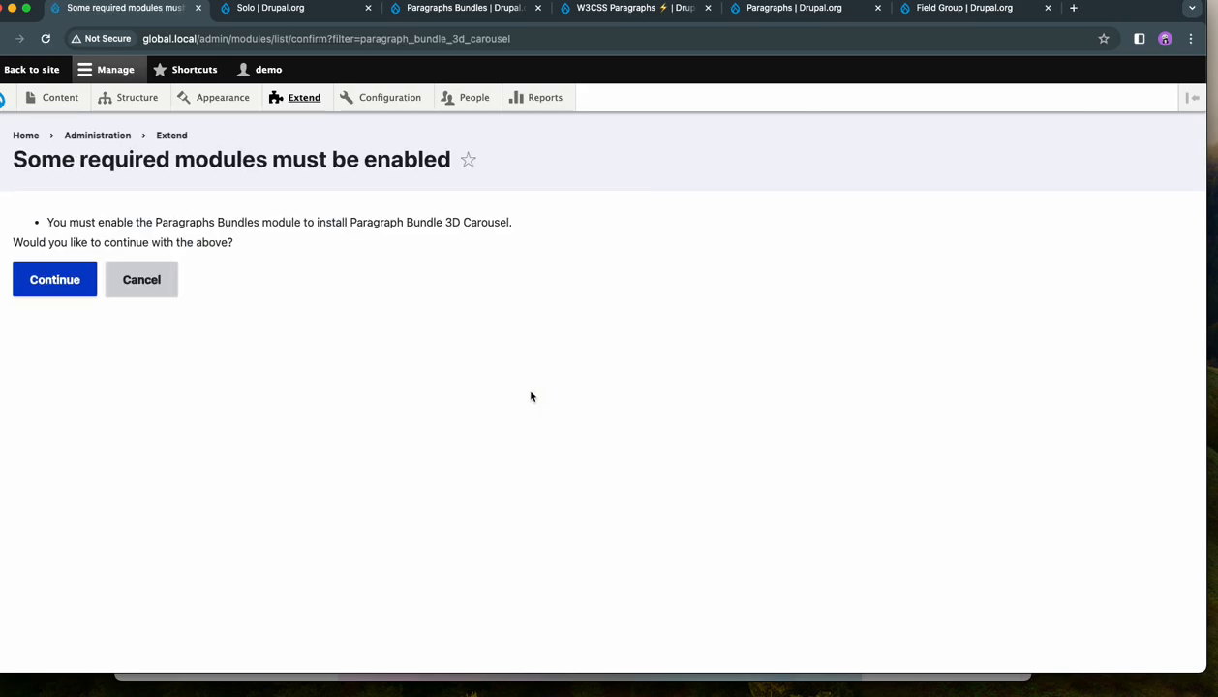
click(39, 279)
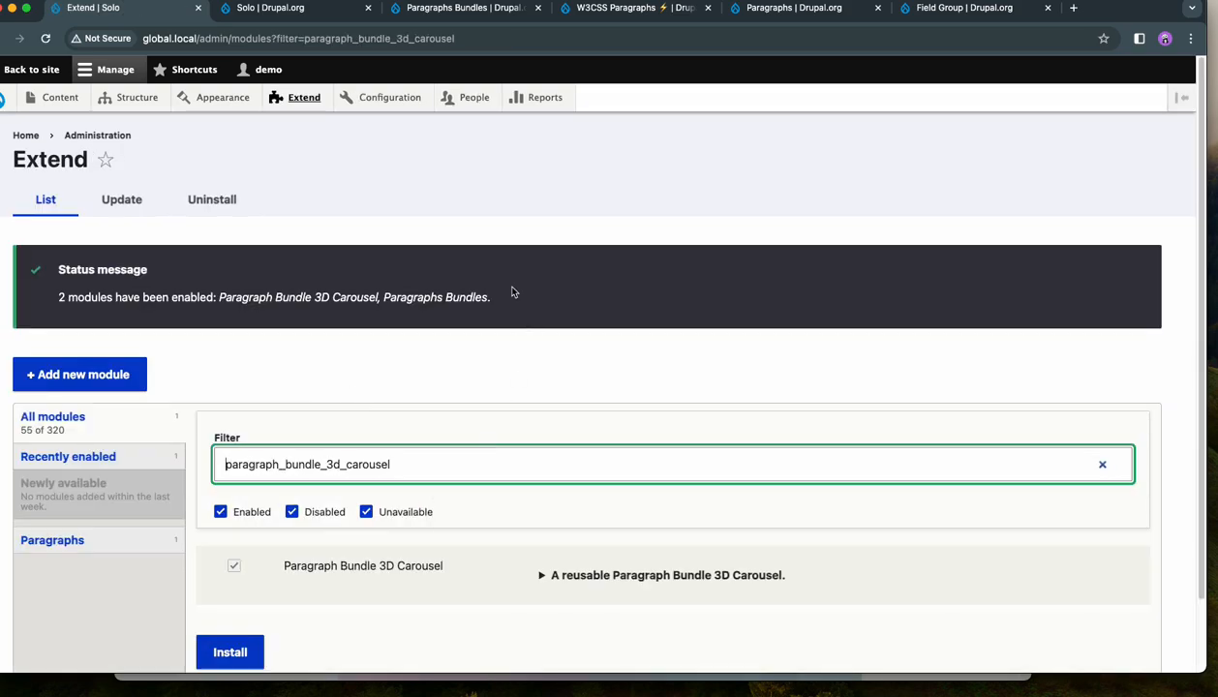
- Check the site's list of paragraph types for the 3D Carousel and Simple bundles
mouse_move(128, 97)
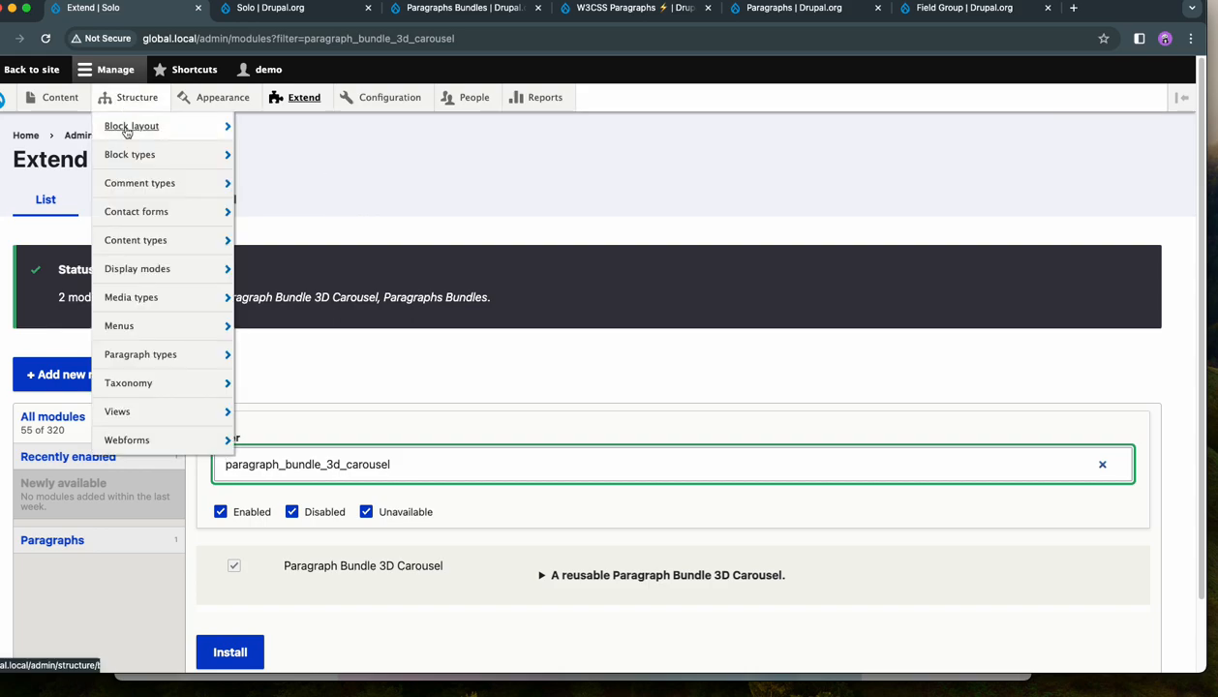
click(128, 363)
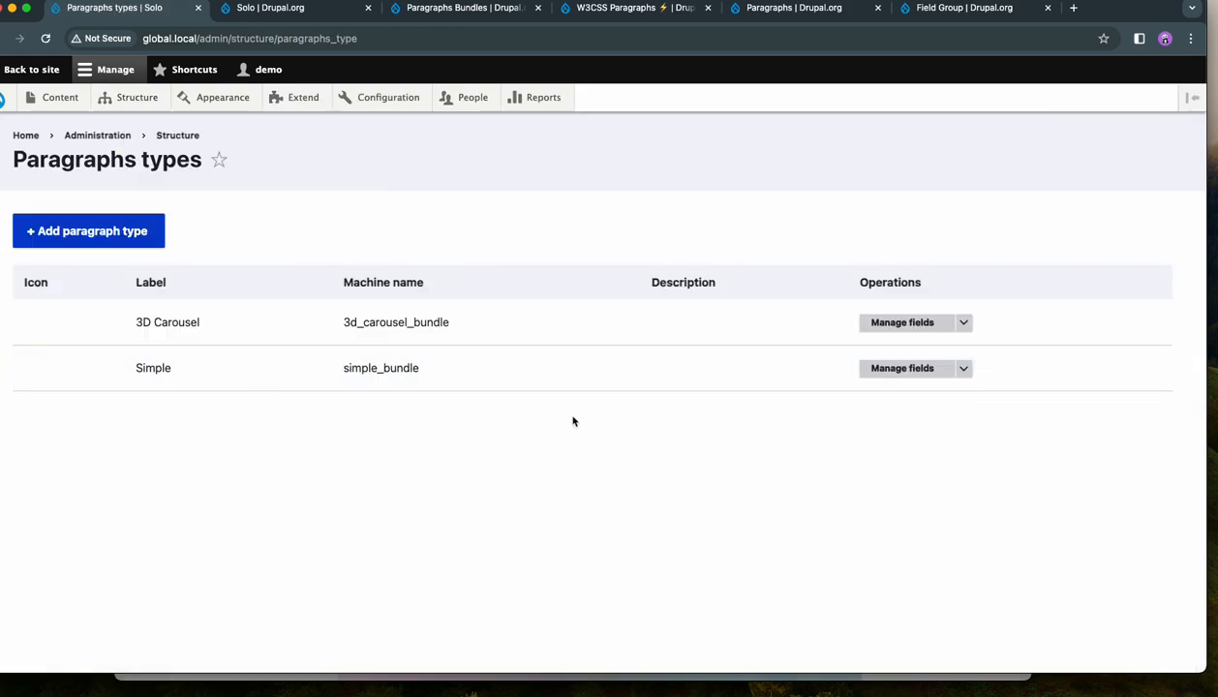
drag(167, 372, 174, 373)
drag(200, 323, 143, 325)
click(205, 327)
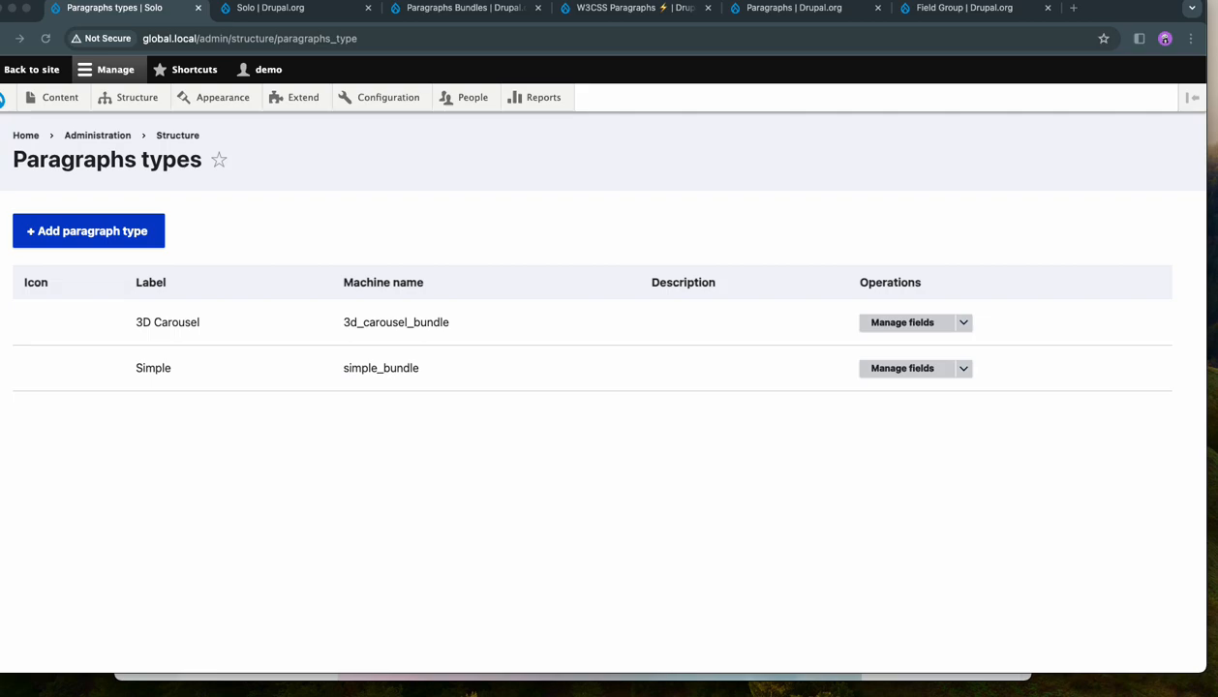
- Filter the modules by paragraph_bundle_image and install Paragraph Bundle Image
click(308, 99)
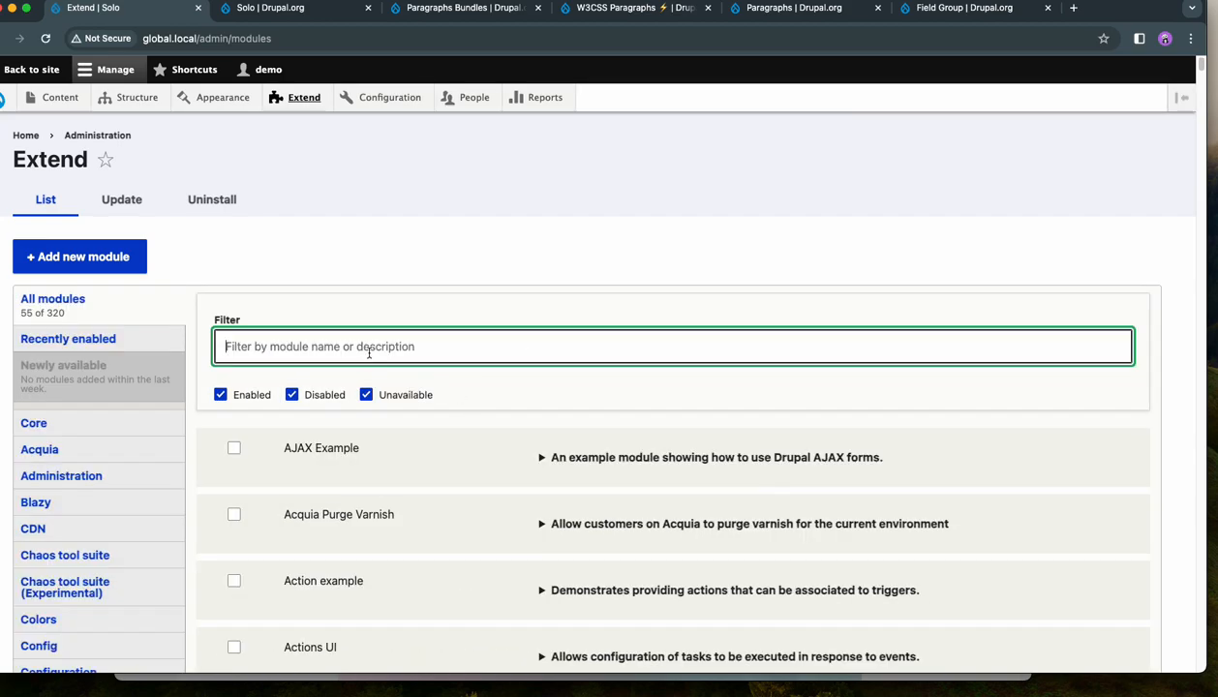
text(paragraph_bundle_image)
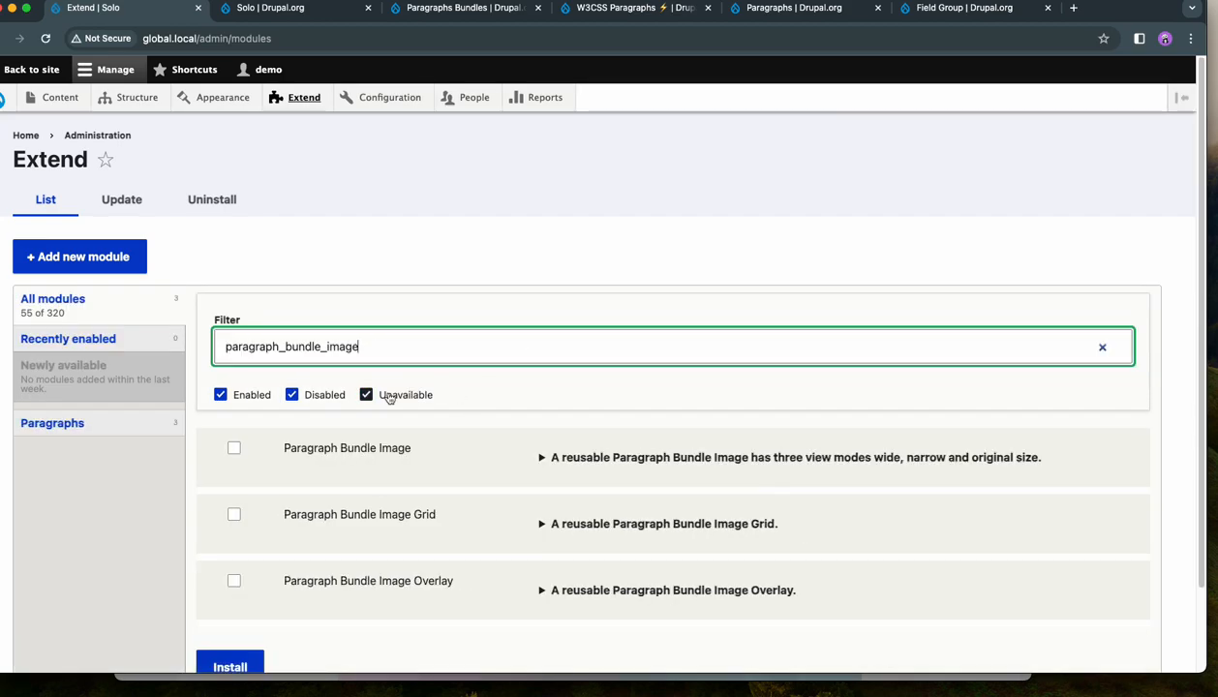
click(386, 446)
scroll(457, 452, down, 2)
click(241, 581)
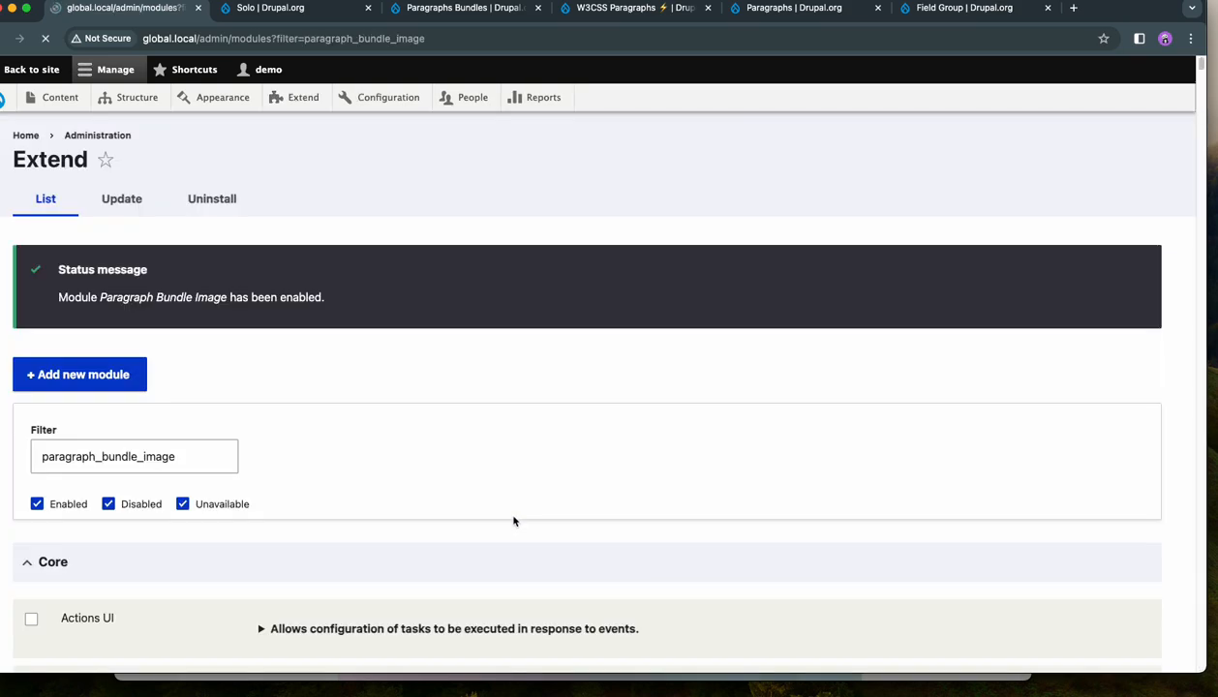
- Start a new basic page titled "This module provides a powerful and flexible" and add a 3D Carousel paragraph to it
mouse_move(62, 101)
mouse_move(66, 127)
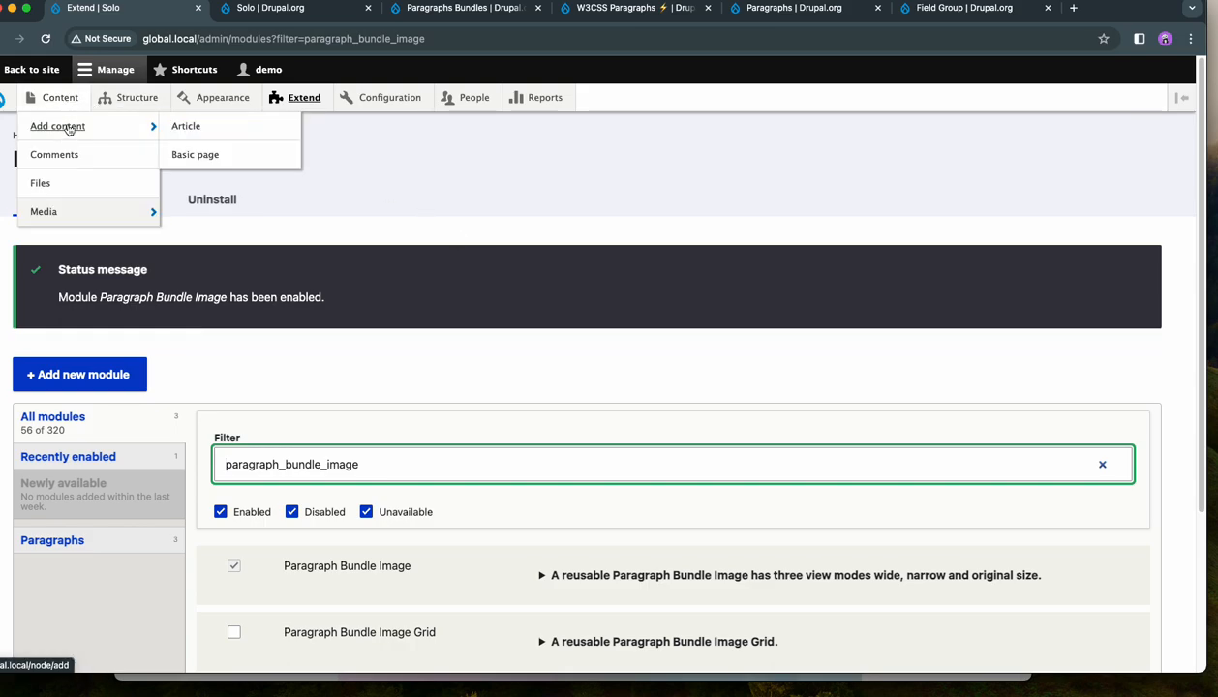
click(192, 154)
click(189, 254)
click(239, 301)
scroll(341, 342, down, 1)
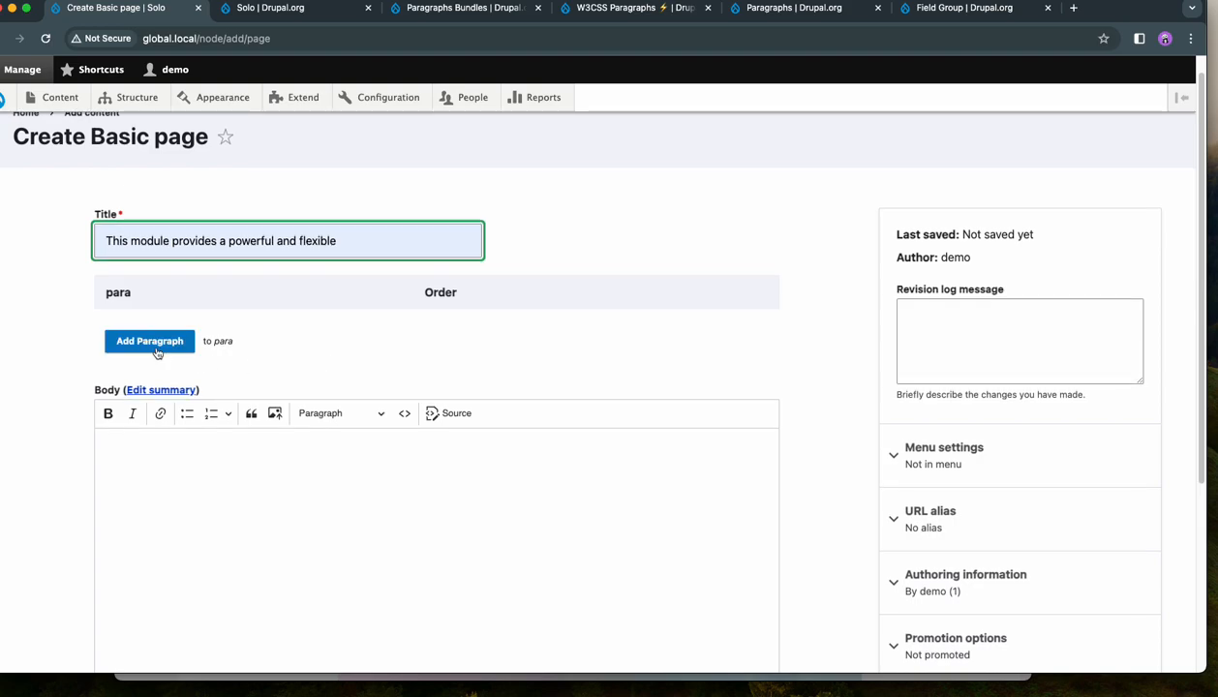
click(153, 340)
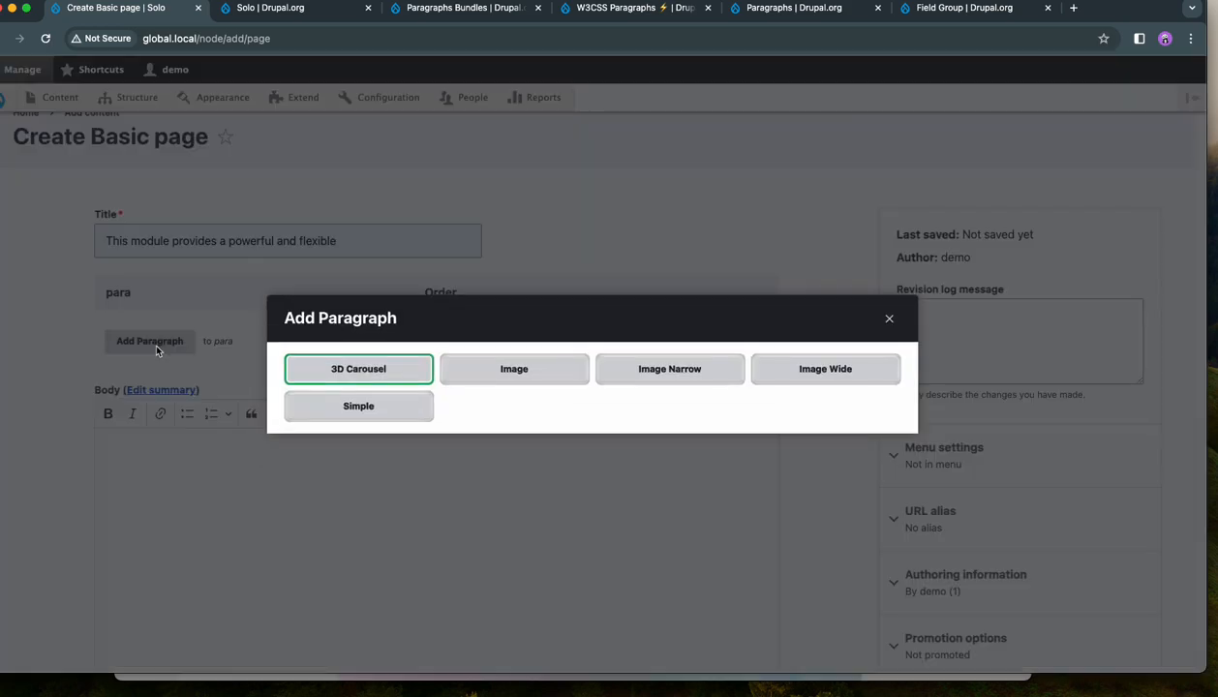
click(366, 376)
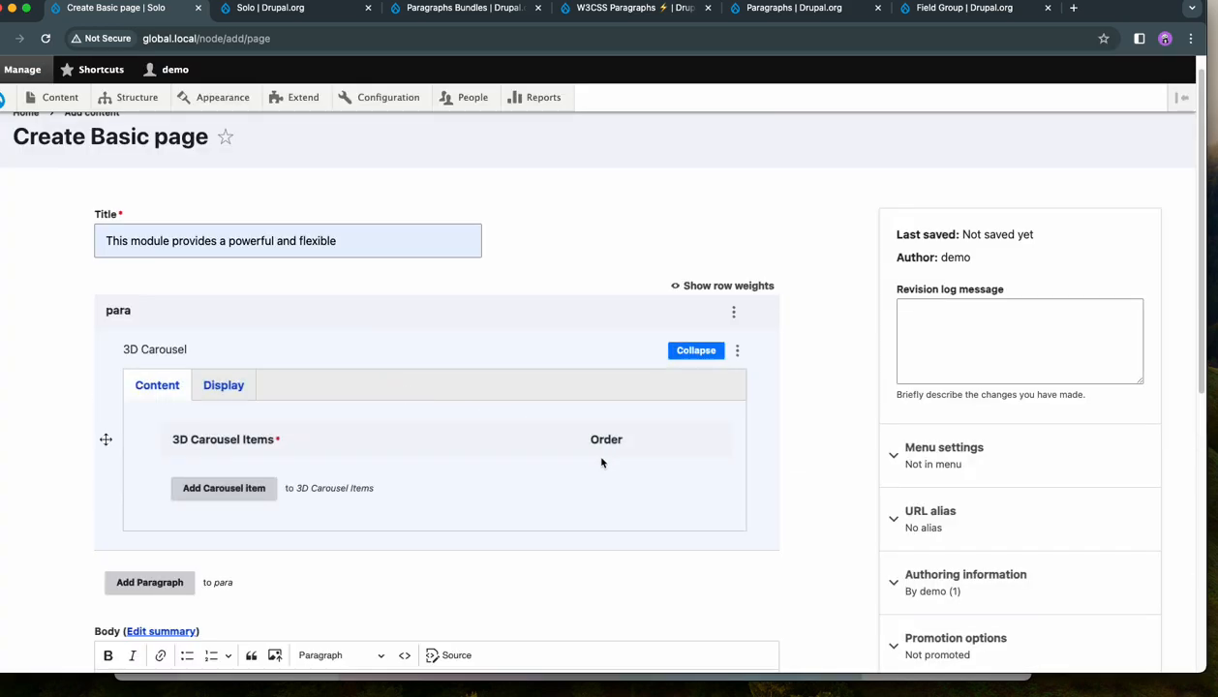
- Examine the 3D Carousel's display settings, including colors, width, screen heights, timing, perspective and the available breakpoint options
click(233, 391)
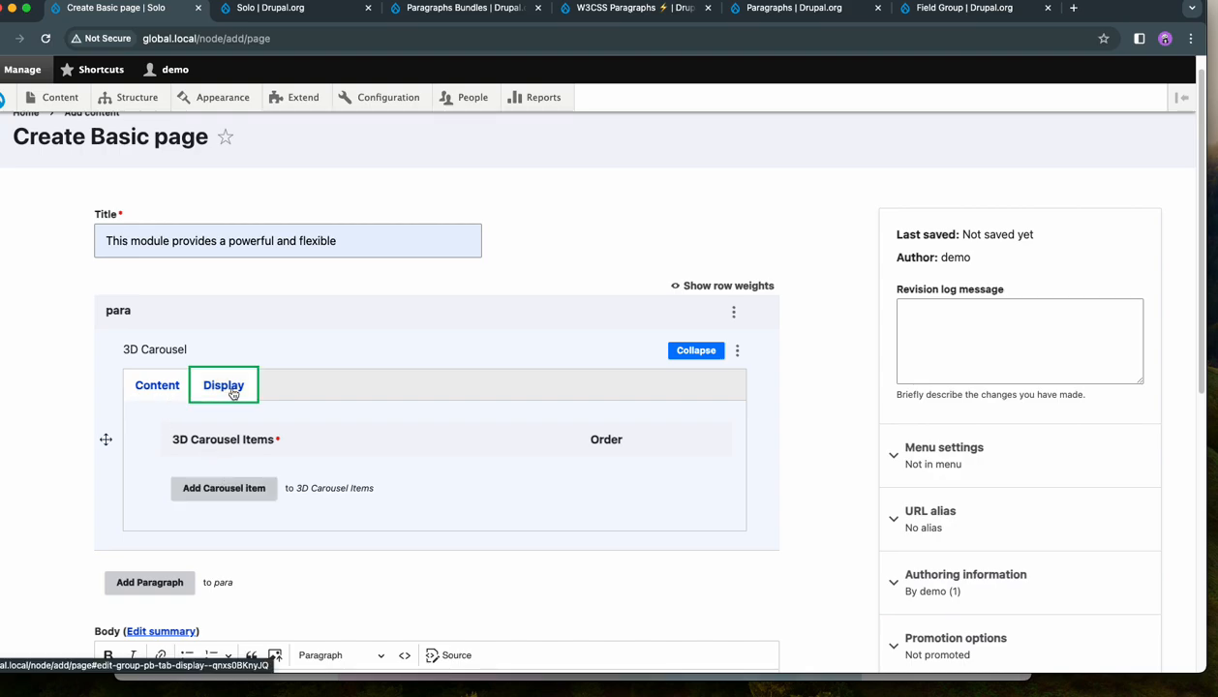
scroll(661, 436, down, 5)
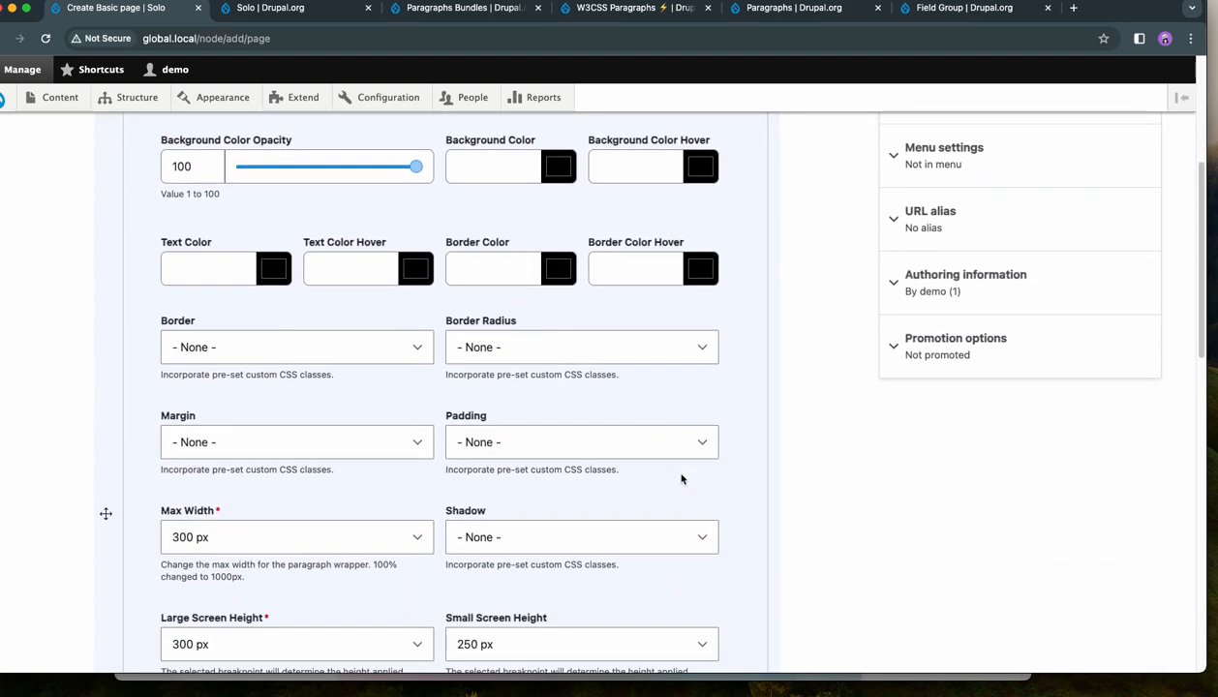
scroll(680, 478, down, 6)
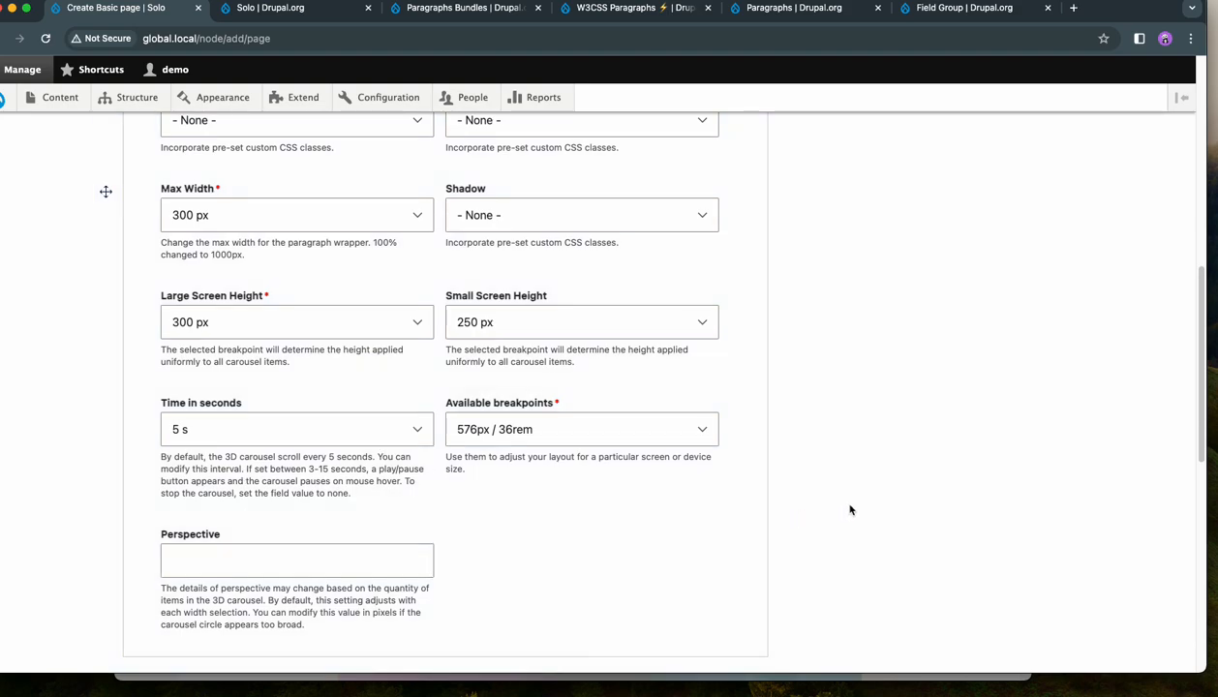
scroll(851, 509, up, 1)
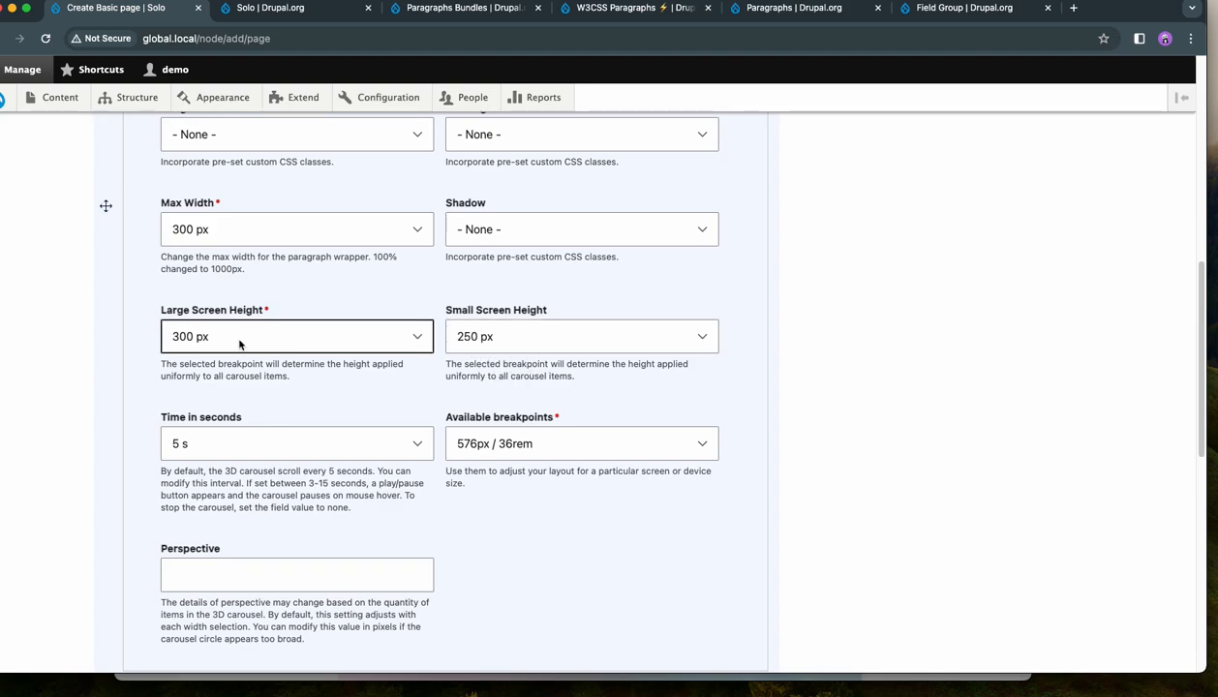
click(541, 449)
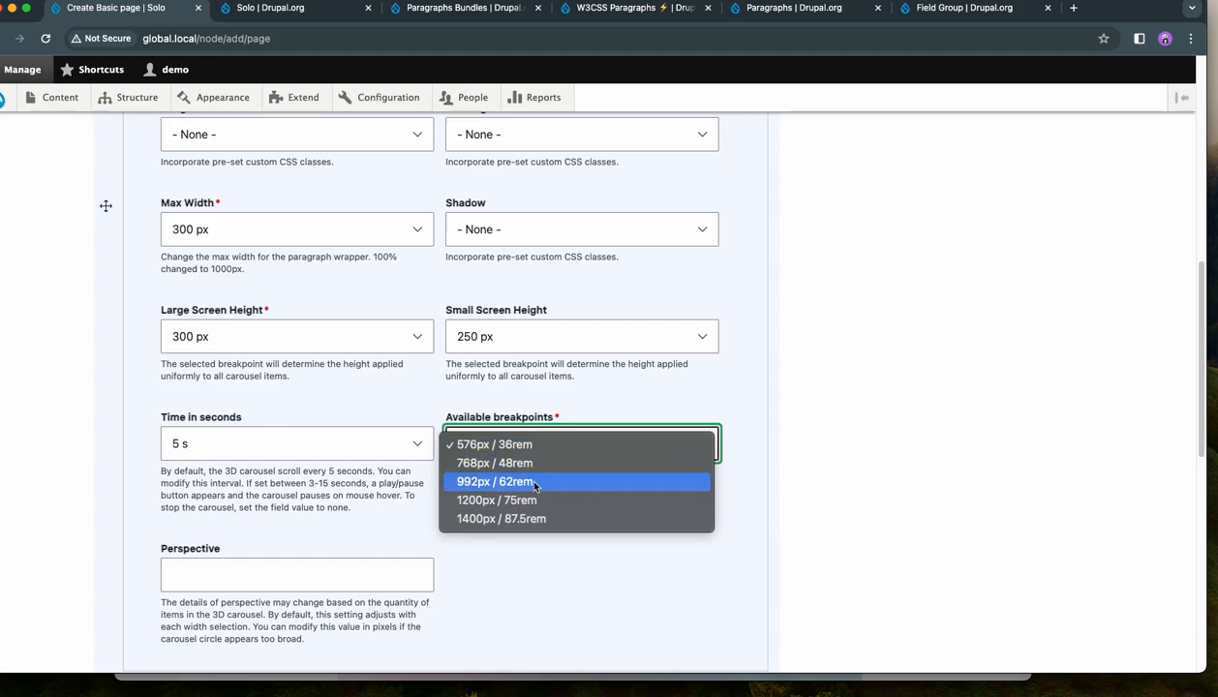
click(522, 386)
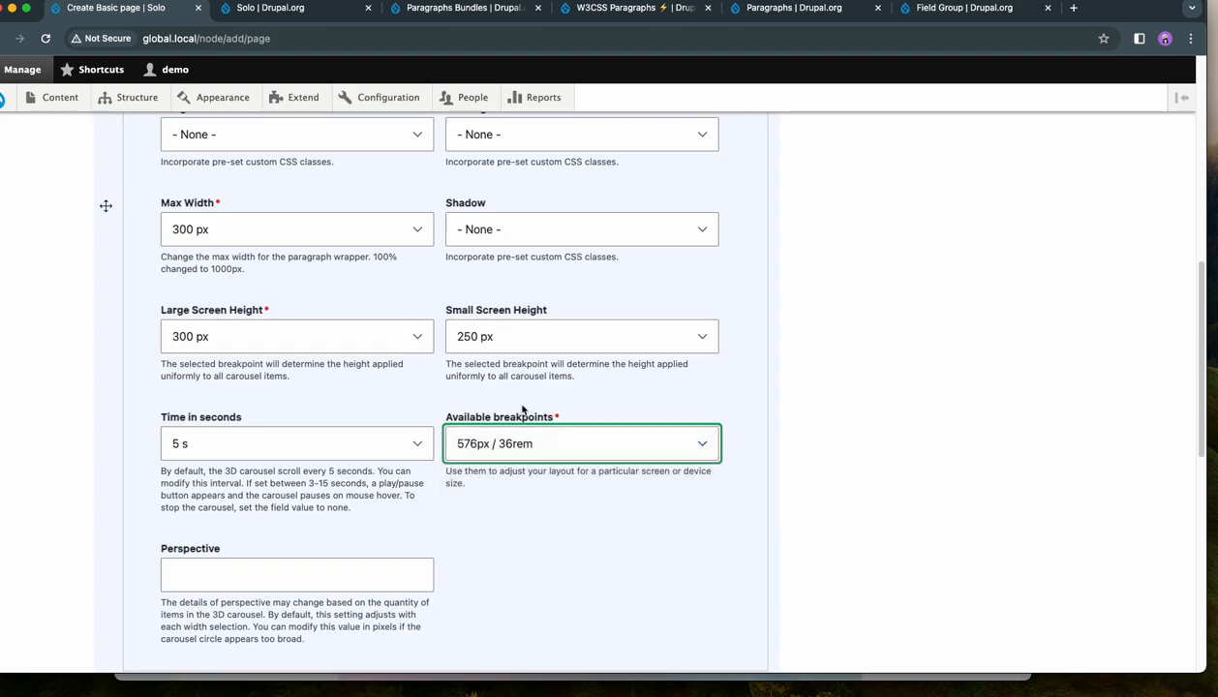
scroll(515, 404, down, 1)
scroll(317, 433, down, 4)
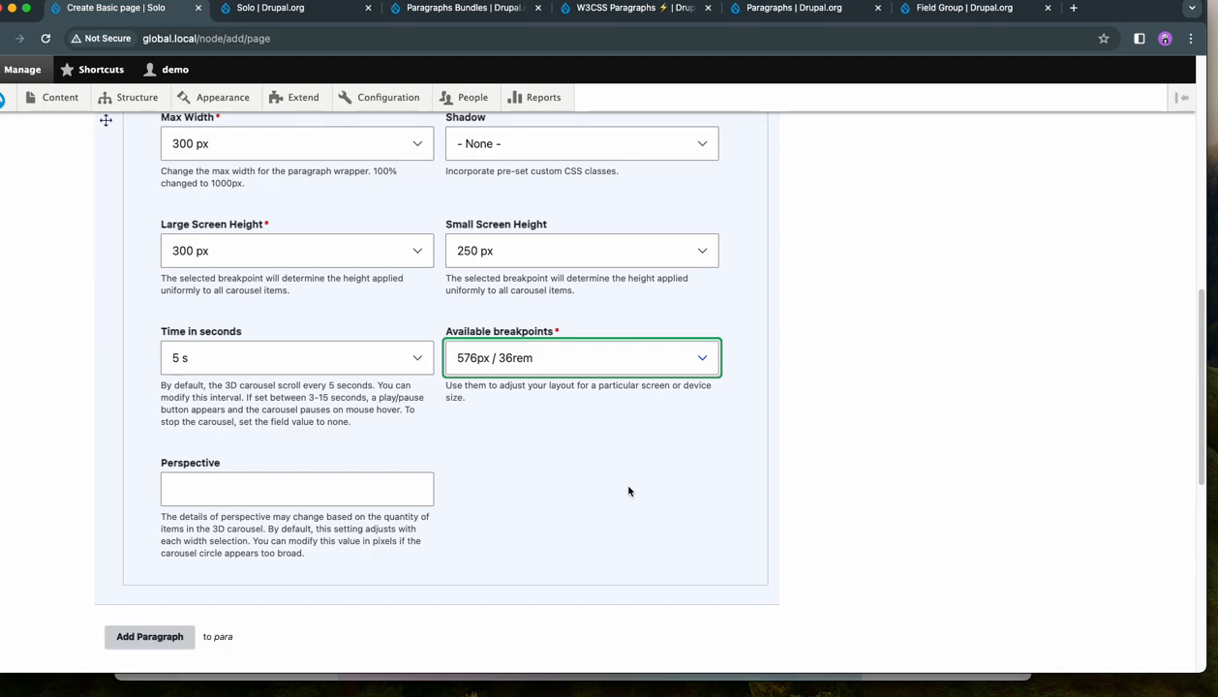
click(840, 468)
scroll(833, 465, up, 10)
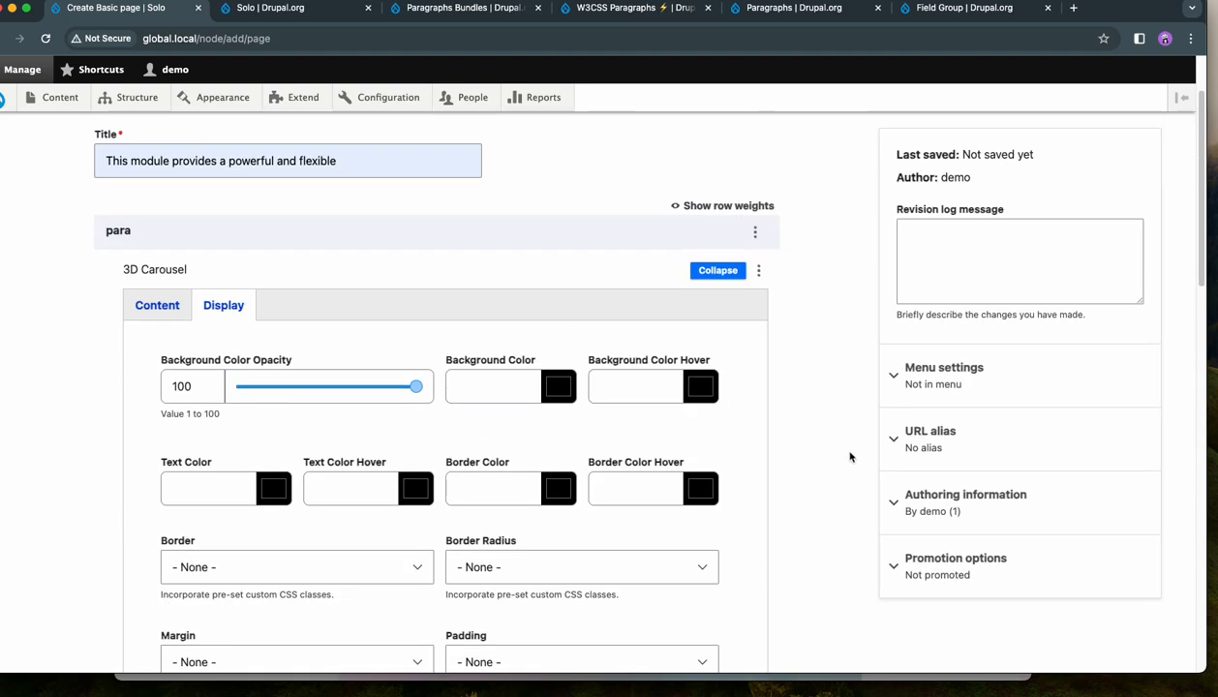
- Add an Image item to the 3D Carousel's content
click(157, 305)
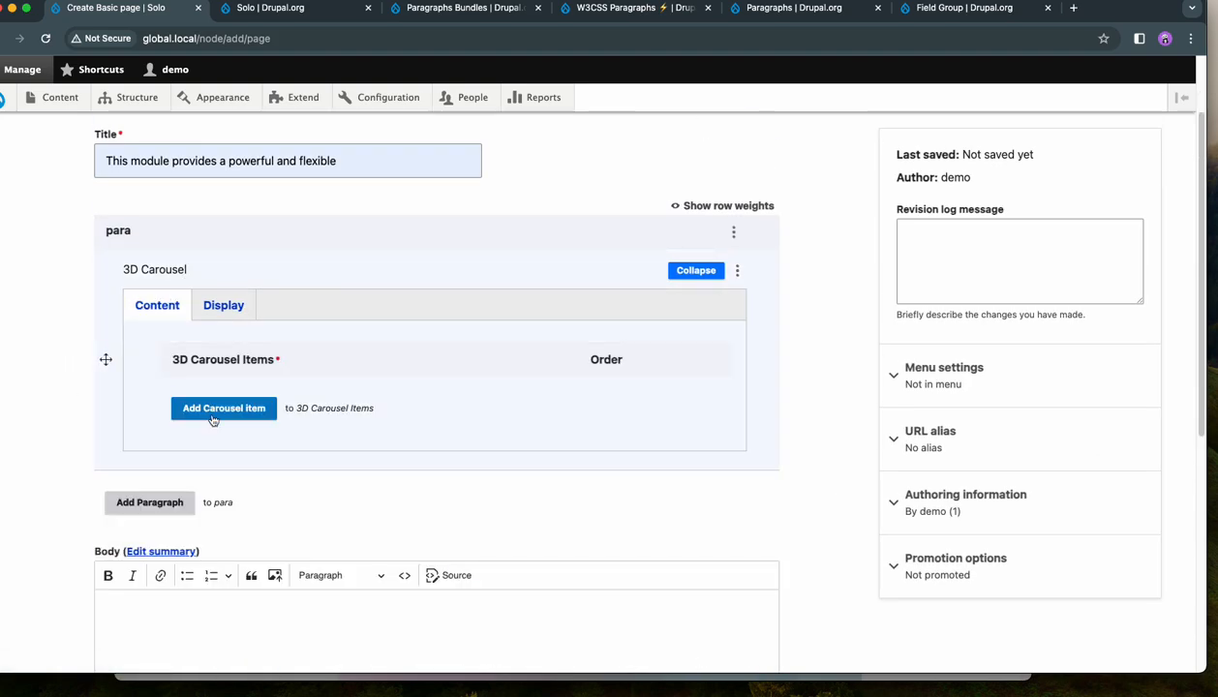
click(213, 410)
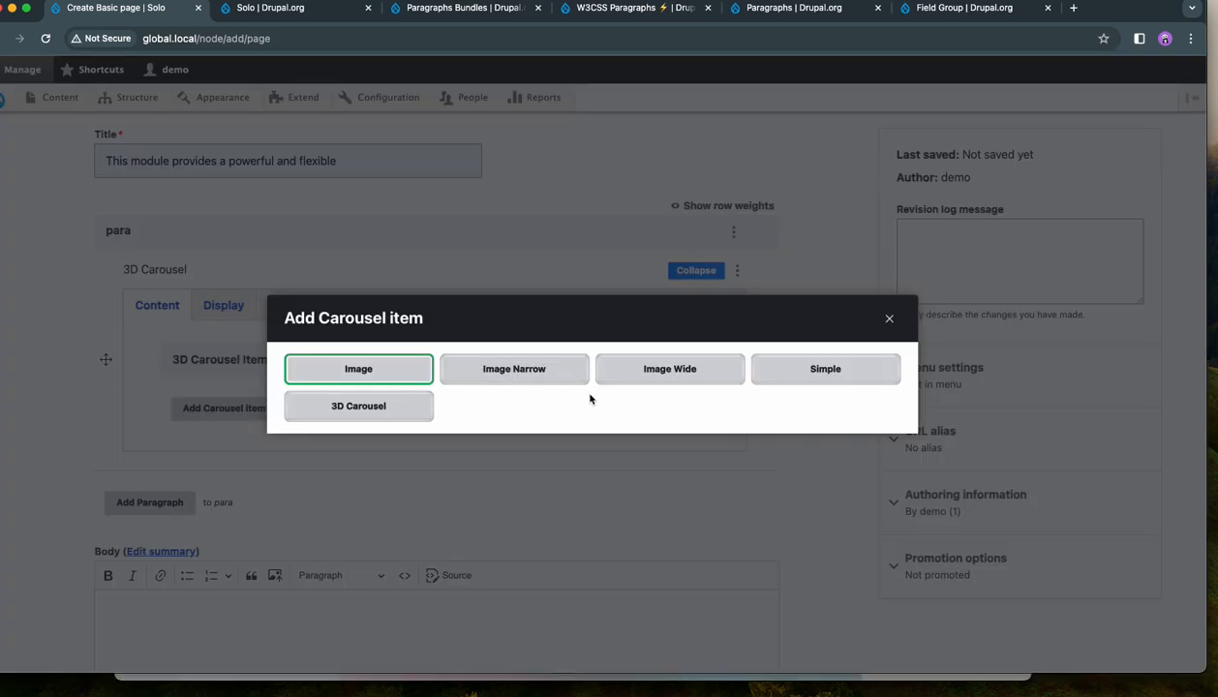
click(339, 376)
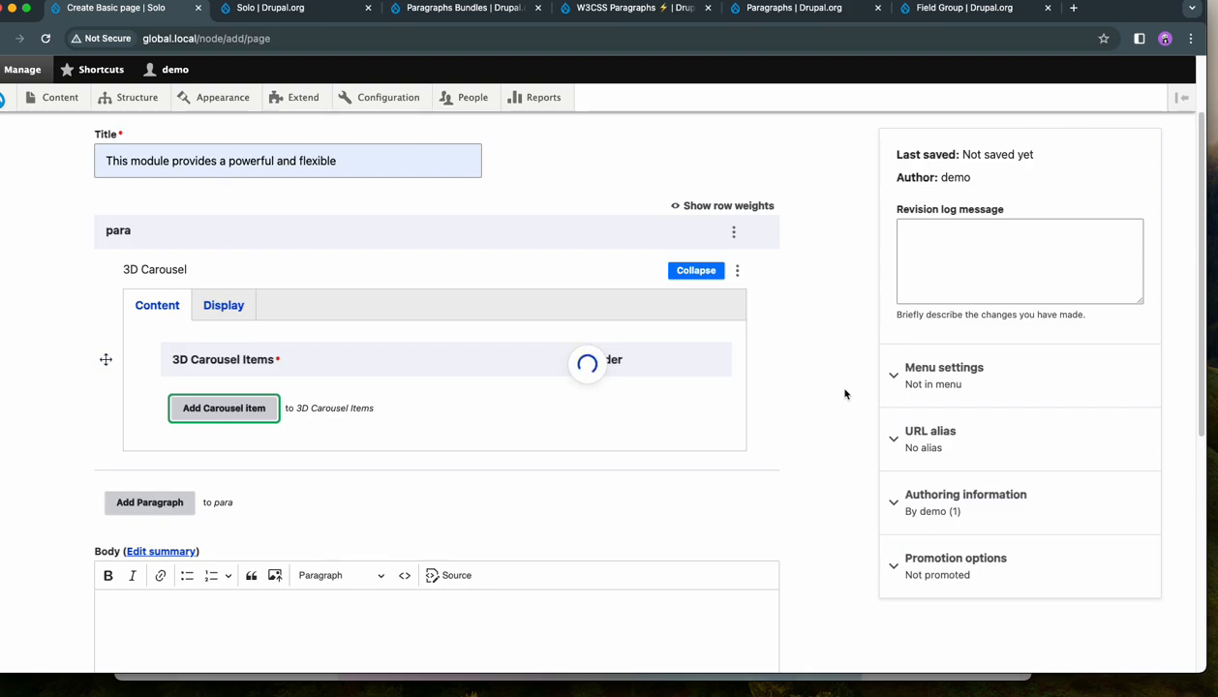
- Upload a solo-demo-images JPG from the demo-images folder and insert it as the carousel item's image
scroll(839, 395, down, 5)
click(281, 392)
click(215, 254)
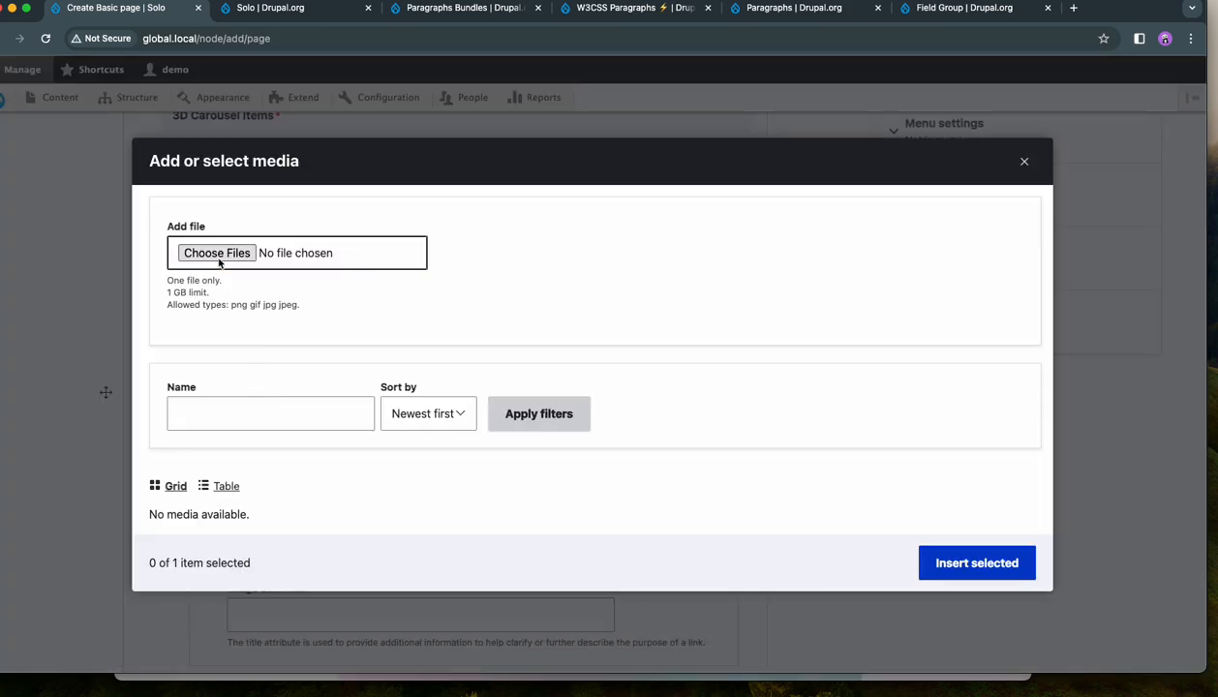
double_click(388, 144)
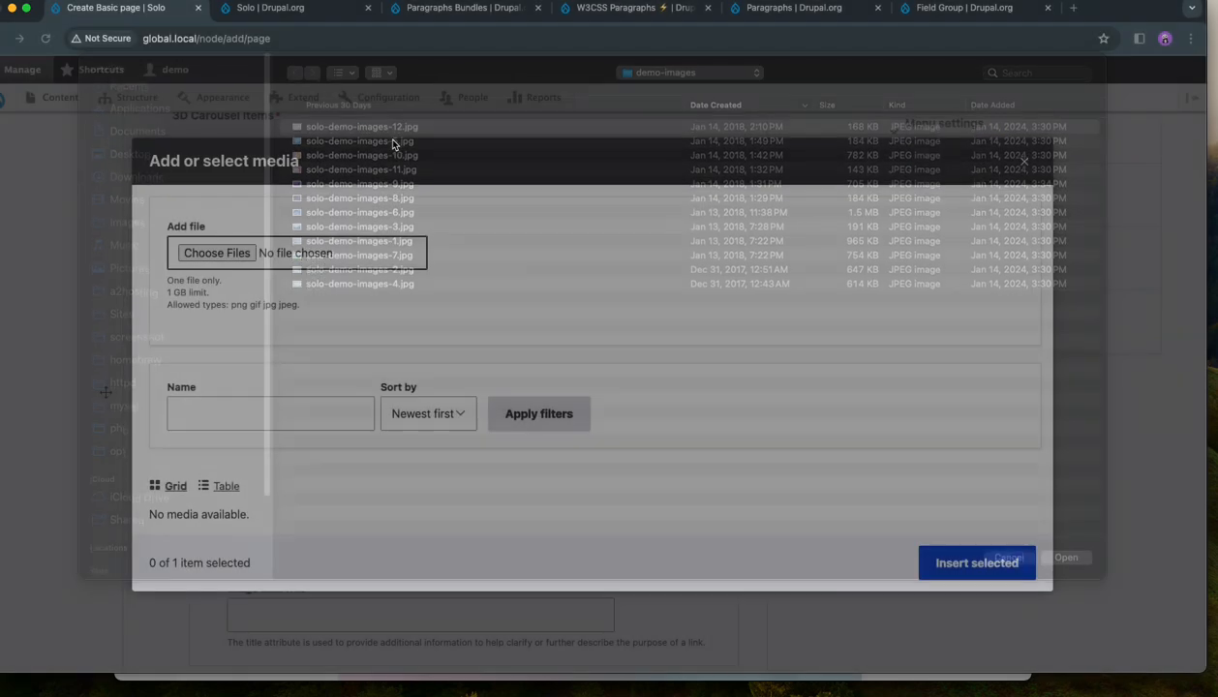
click(1002, 576)
click(943, 575)
scroll(747, 454, up, 3)
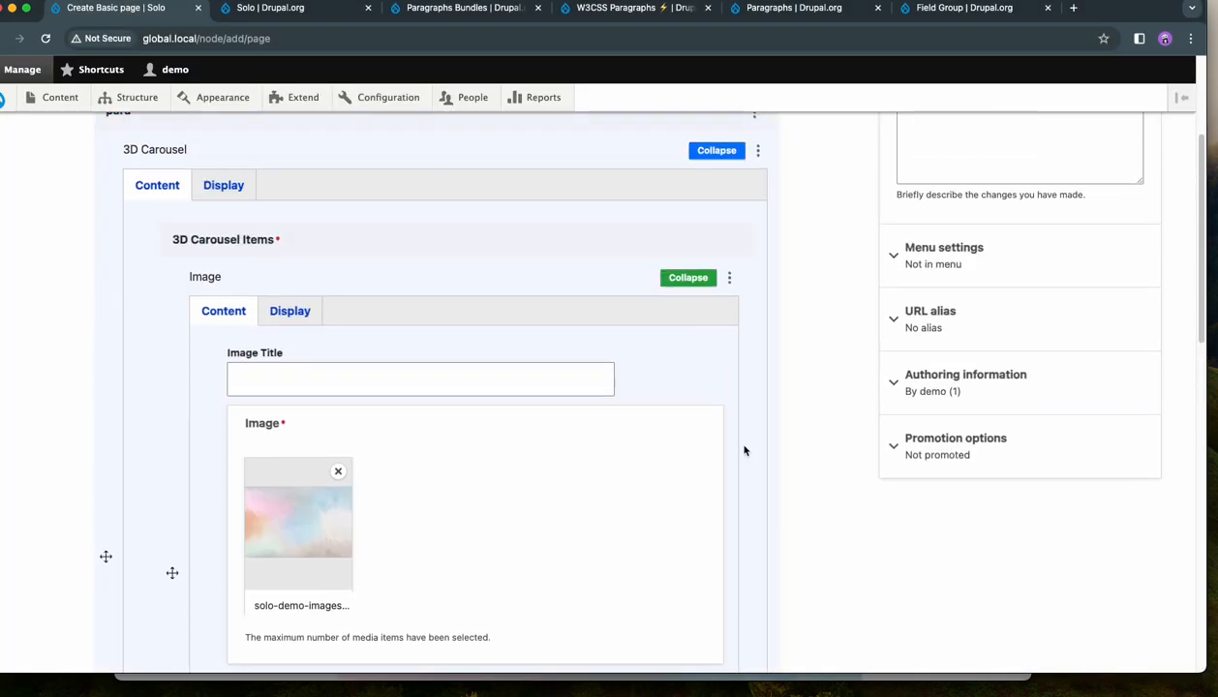
- Collapse the first carousel item and add a second Image item to the 3D Carousel
click(688, 277)
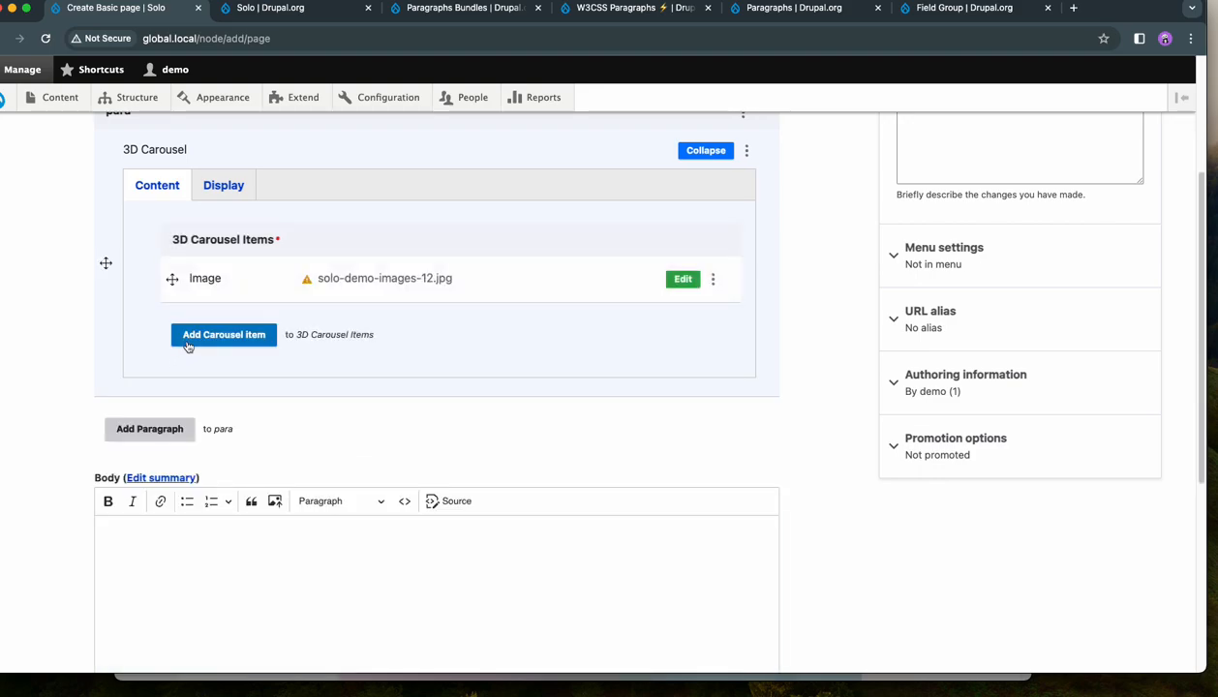
click(223, 334)
click(356, 366)
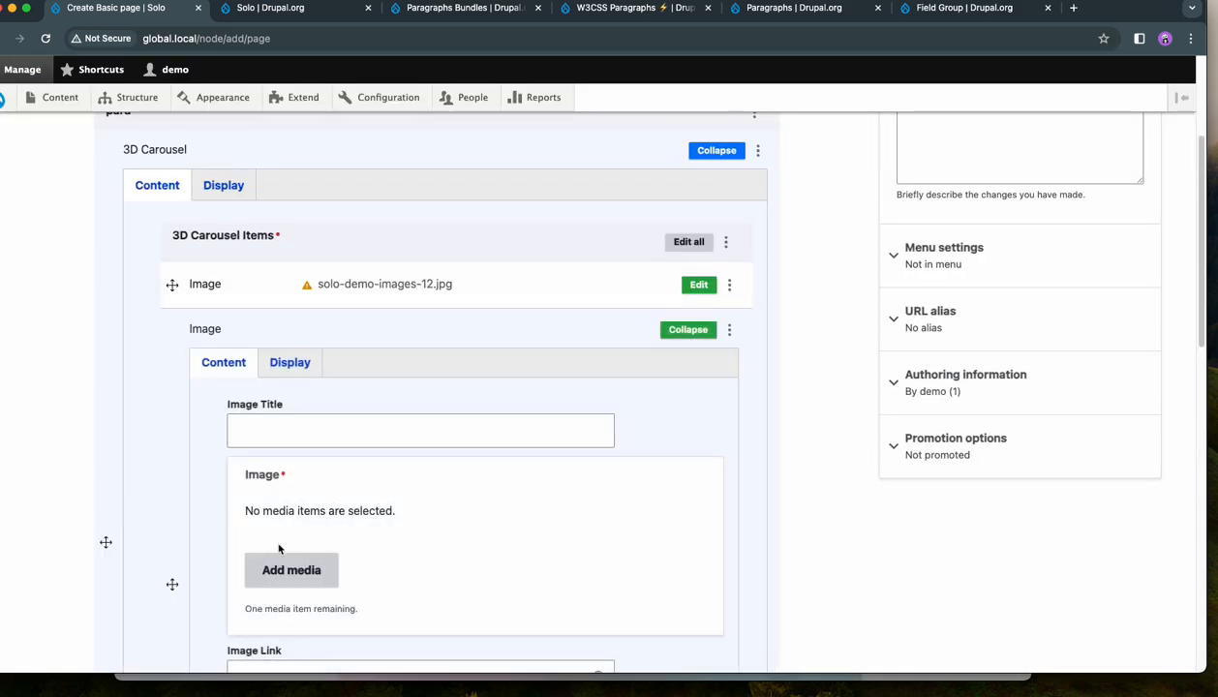
- Upload solo-demo-images-5.jpg, insert it as the new carousel item's image and collapse the item
click(291, 569)
click(219, 183)
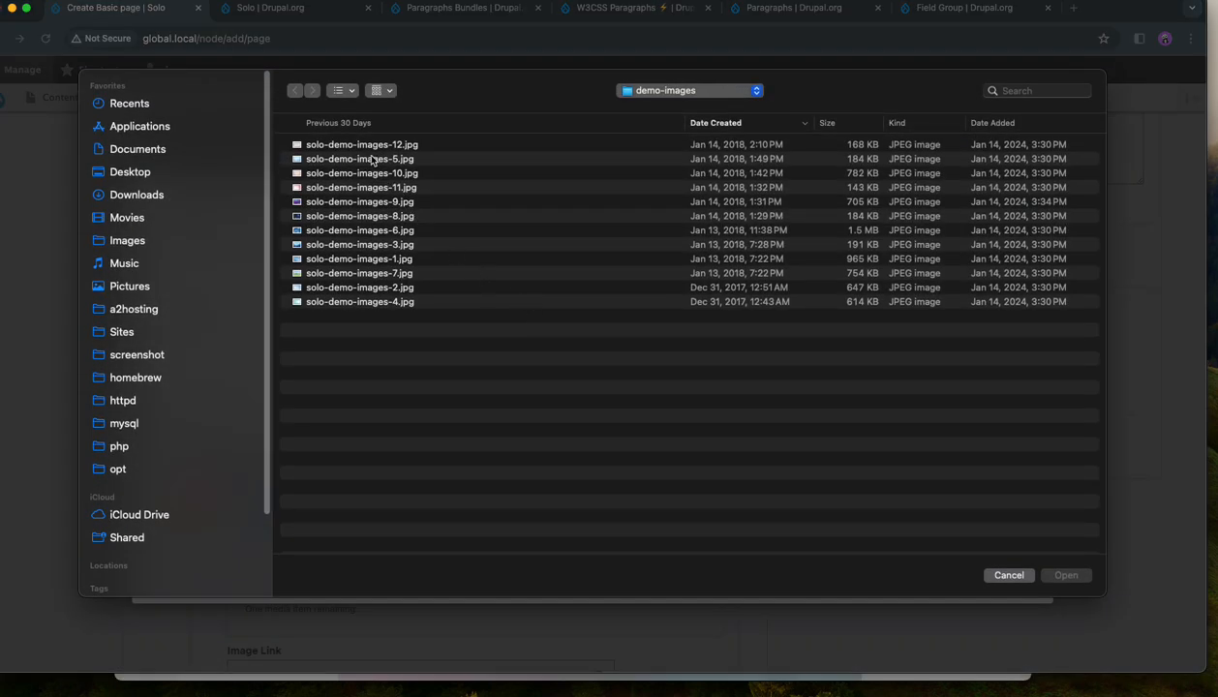
click(372, 160)
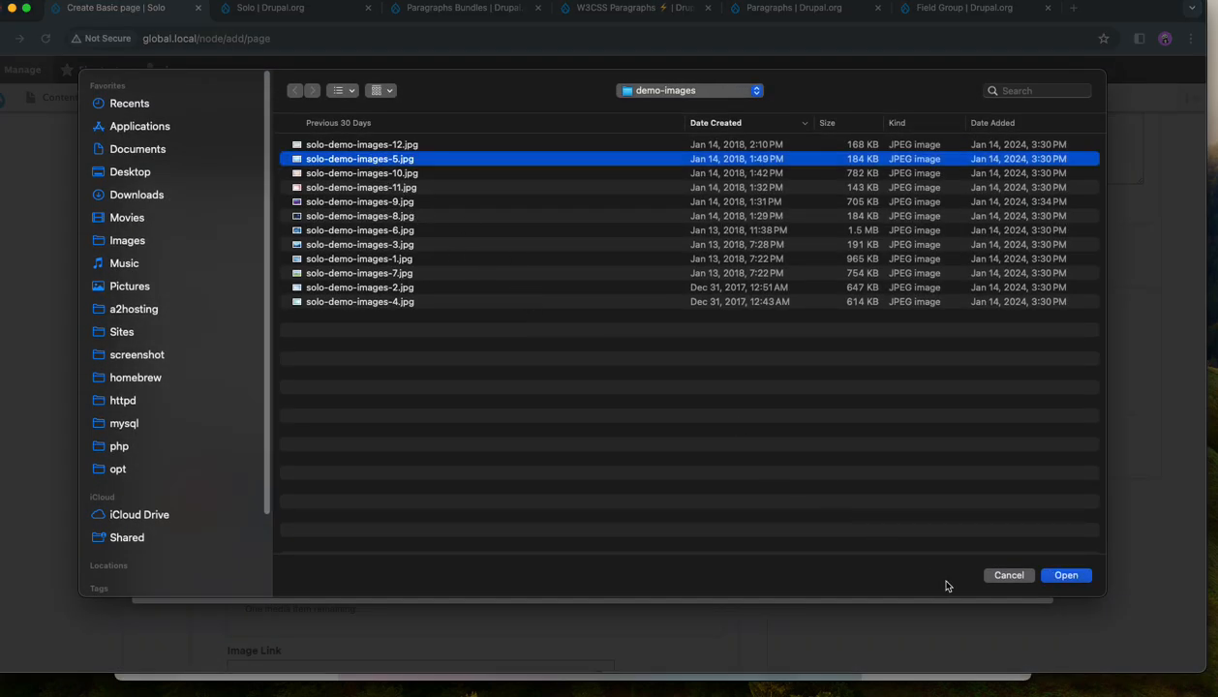
click(1065, 575)
click(980, 571)
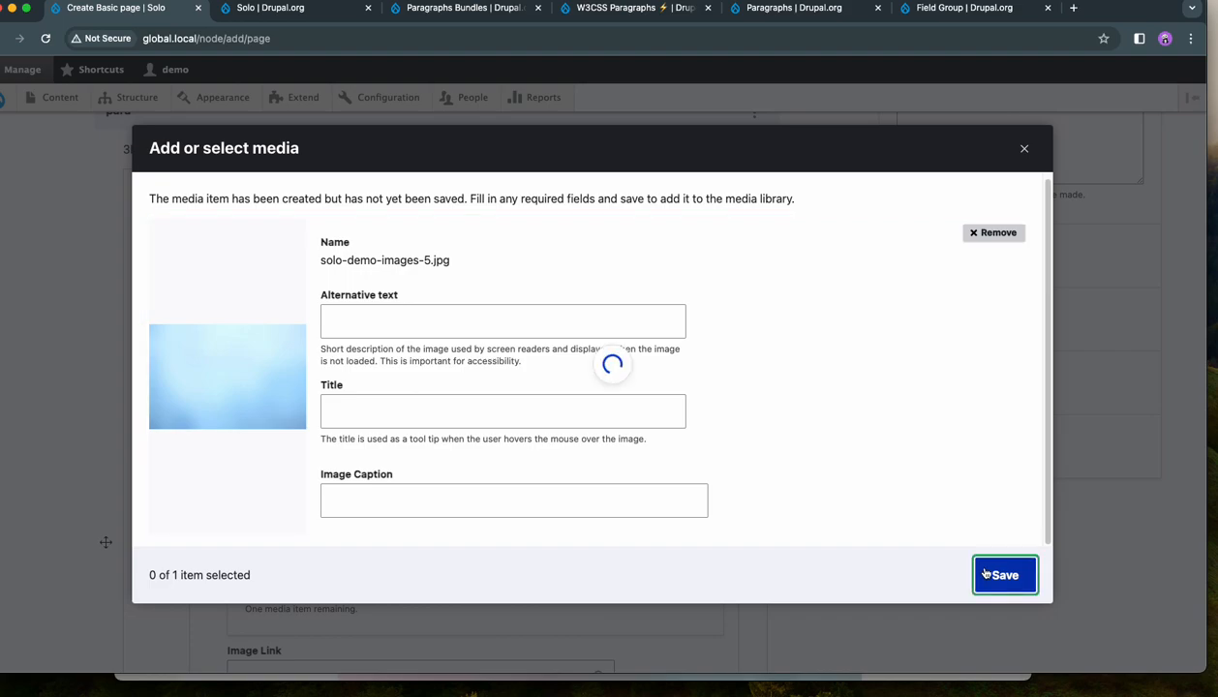
click(940, 573)
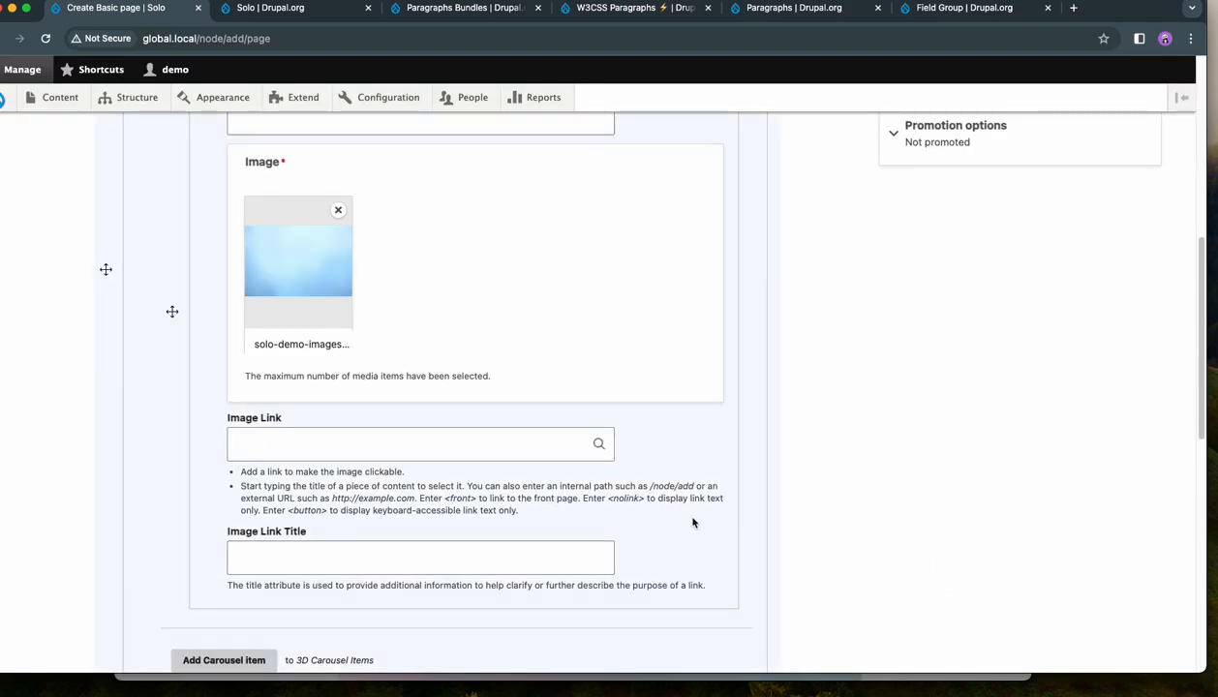
scroll(701, 522, up, 5)
click(688, 286)
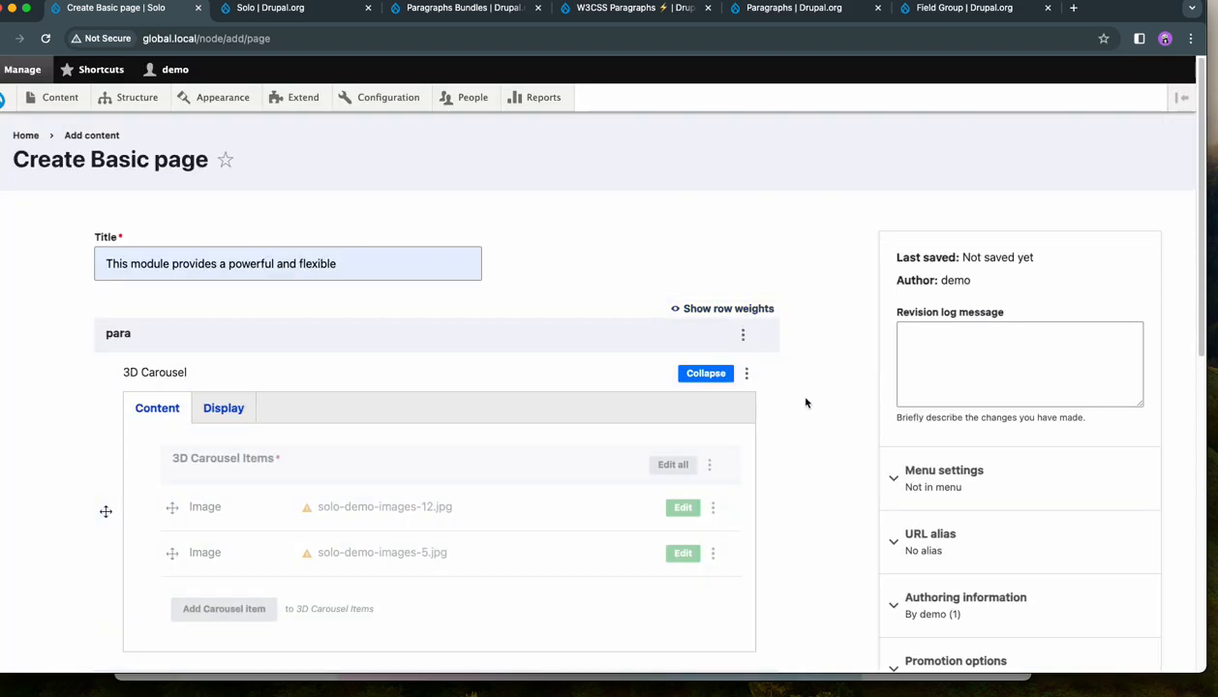
- Add a Simple item to the 3D Carousel after the two Image items
scroll(813, 427, down, 3)
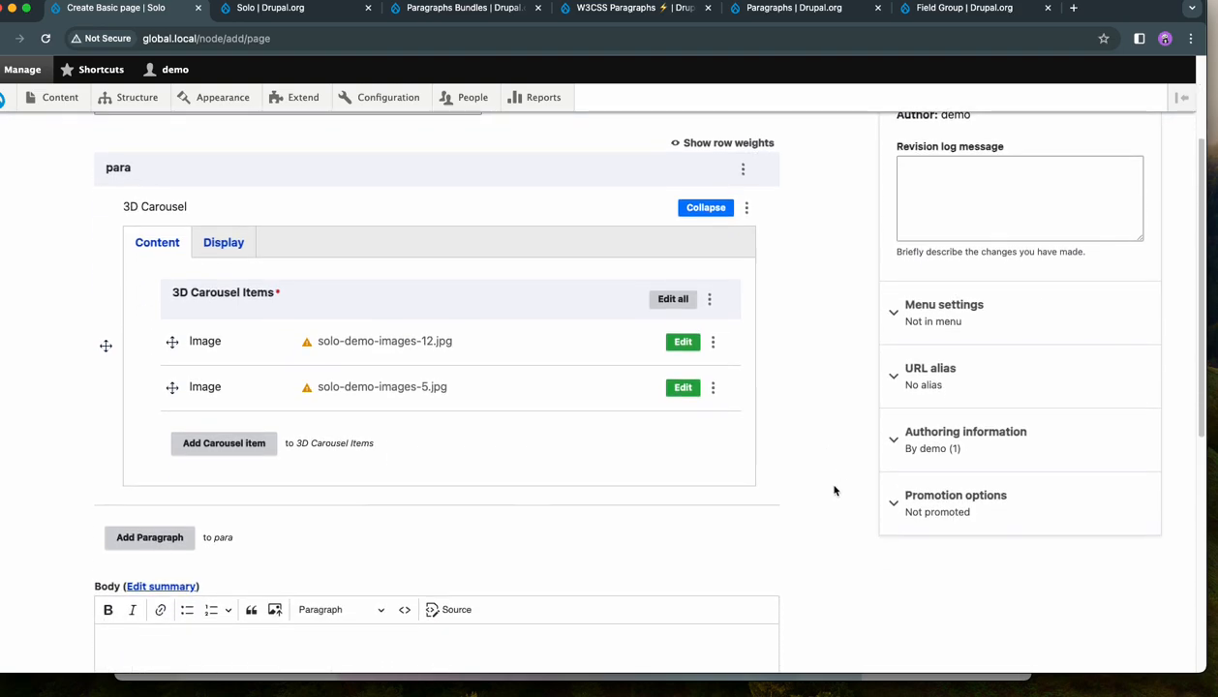
click(190, 438)
click(846, 376)
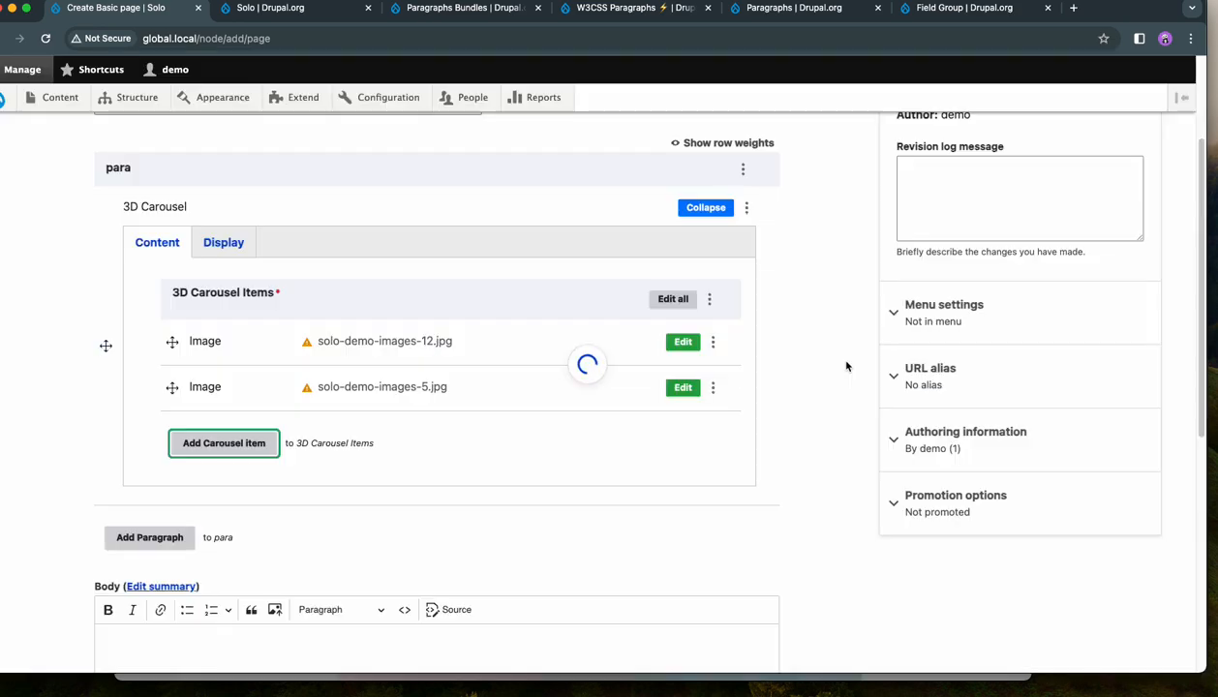
scroll(797, 451, down, 3)
click(455, 443)
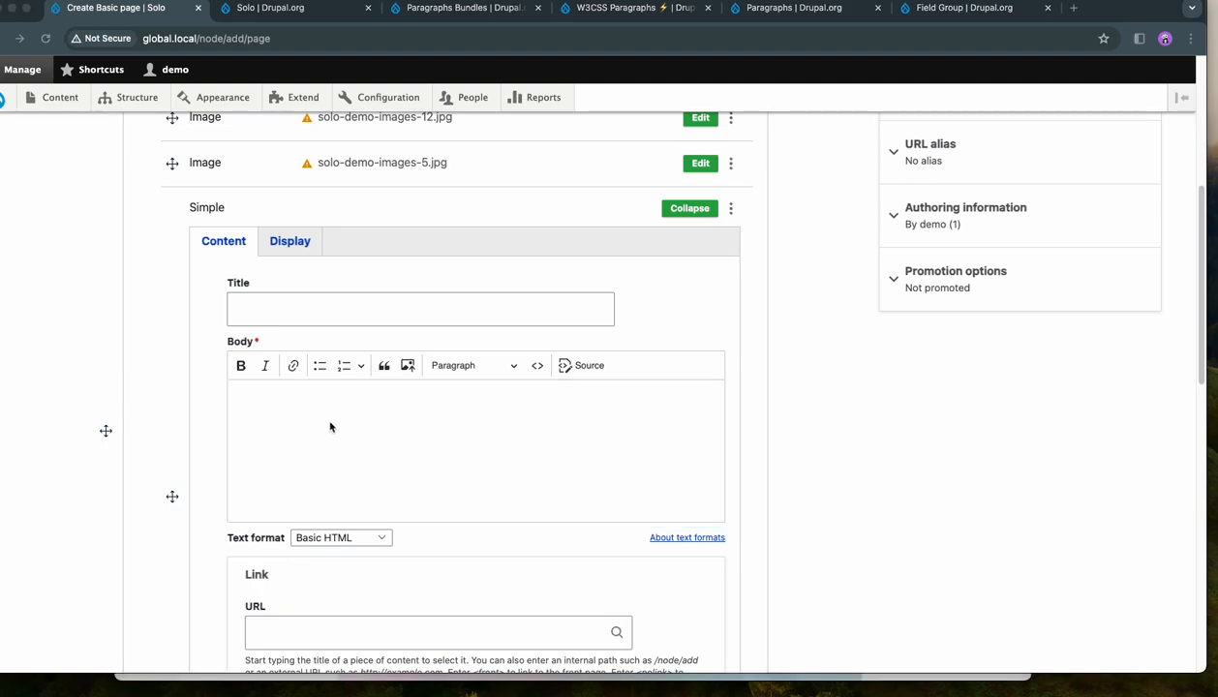
- Paste the copied "Conclusion" text about the Solo theme into the Simple item's body and collapse the item
click(302, 403)
text(Conclusion In conclusion, Solo is perfect for those who want a high degree of control over their website's design, but also value simplicity and ease of use. Solo theme is a versatile and user-friendly solution that can be tailored to suit your specific needs. Whether you are creating a simple blog or a complex corporate website, Solo theme will provide you with the tools you need to create an impressive and effective online presence. With its 24 unique regions and smart design, this theme gives you the flexibility you need without overwhelming you with options)
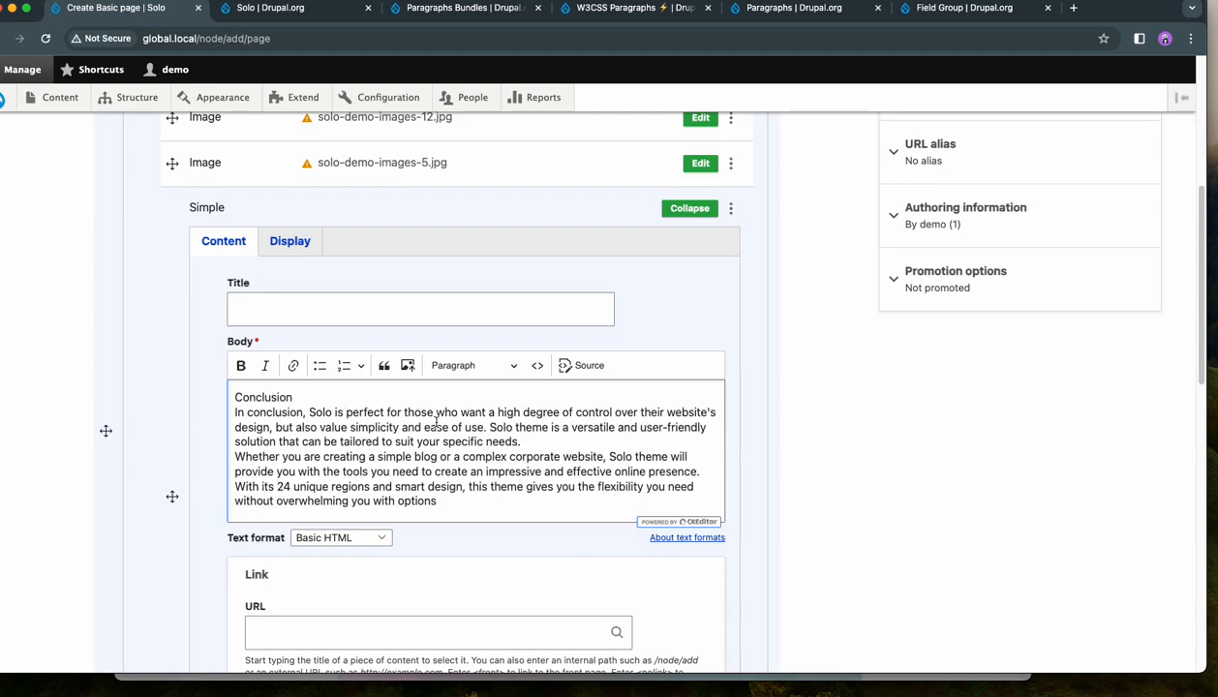
click(675, 228)
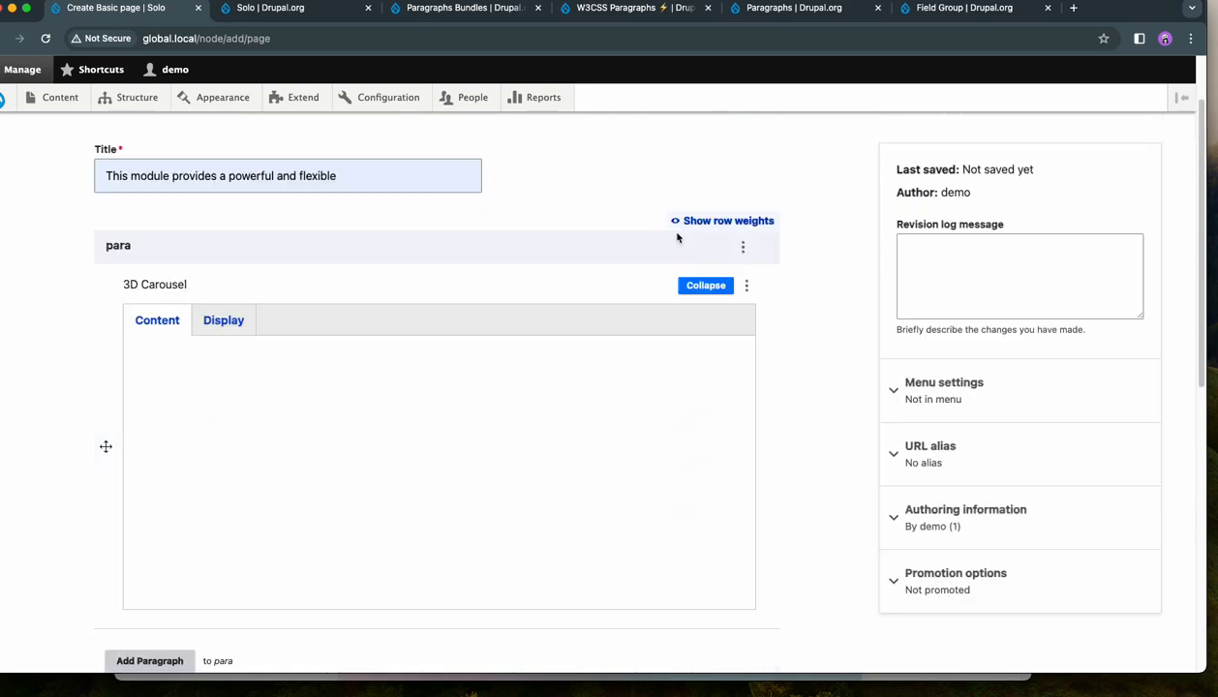
- Duplicate the solo-demo-images-12.jpg carousel item three times and collapse the open copy
click(720, 422)
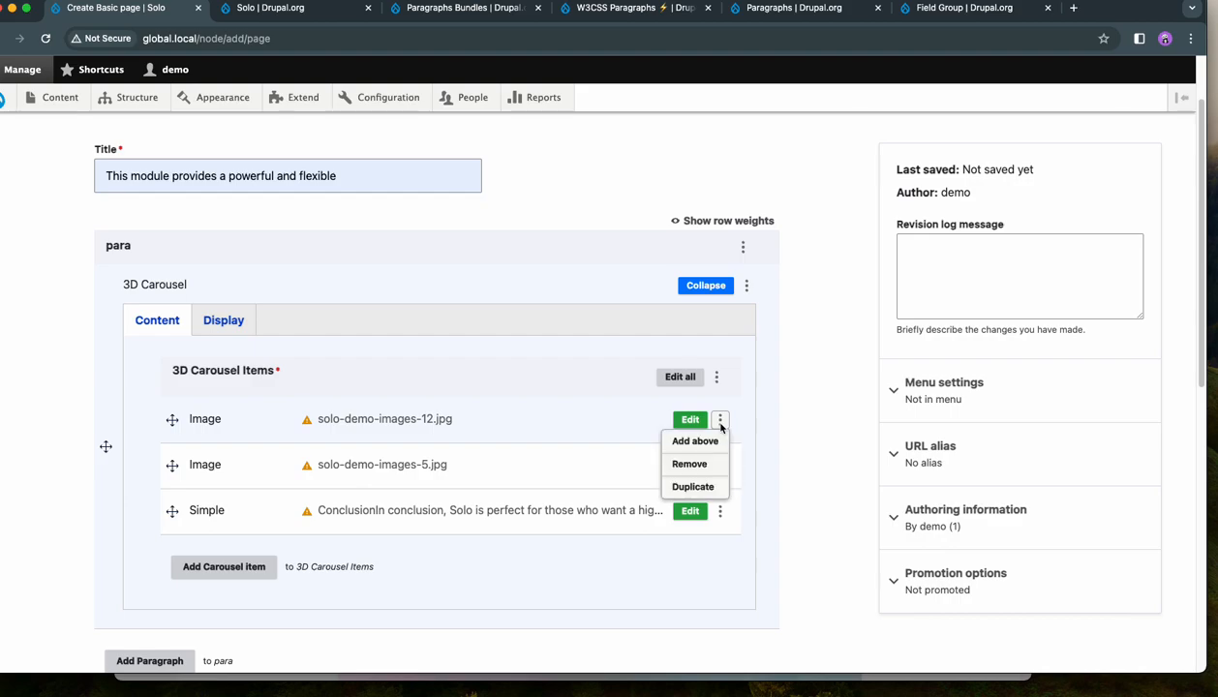
click(705, 485)
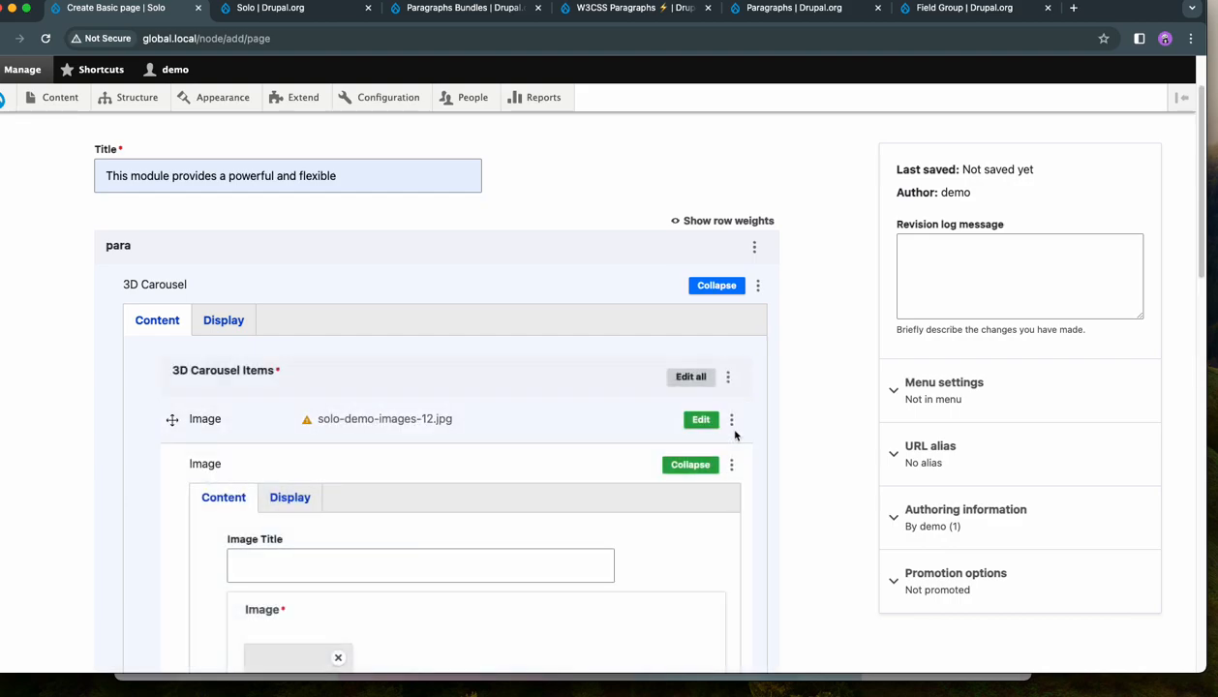
click(732, 422)
click(715, 484)
click(732, 421)
click(713, 486)
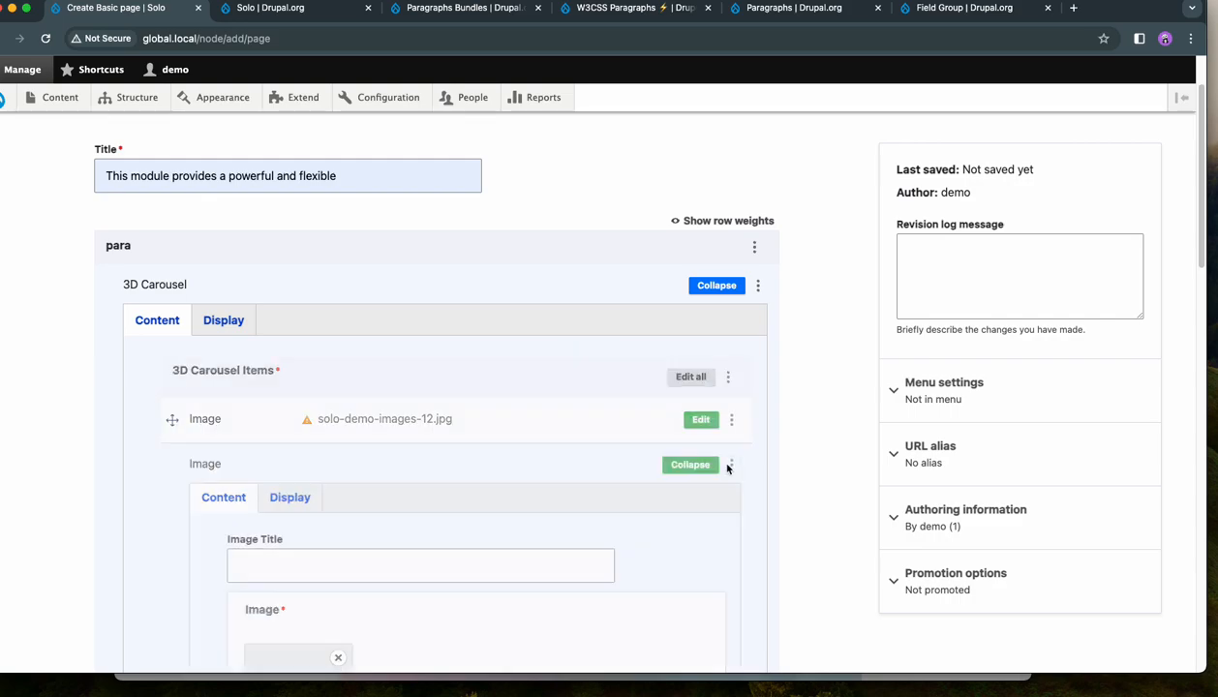
click(678, 465)
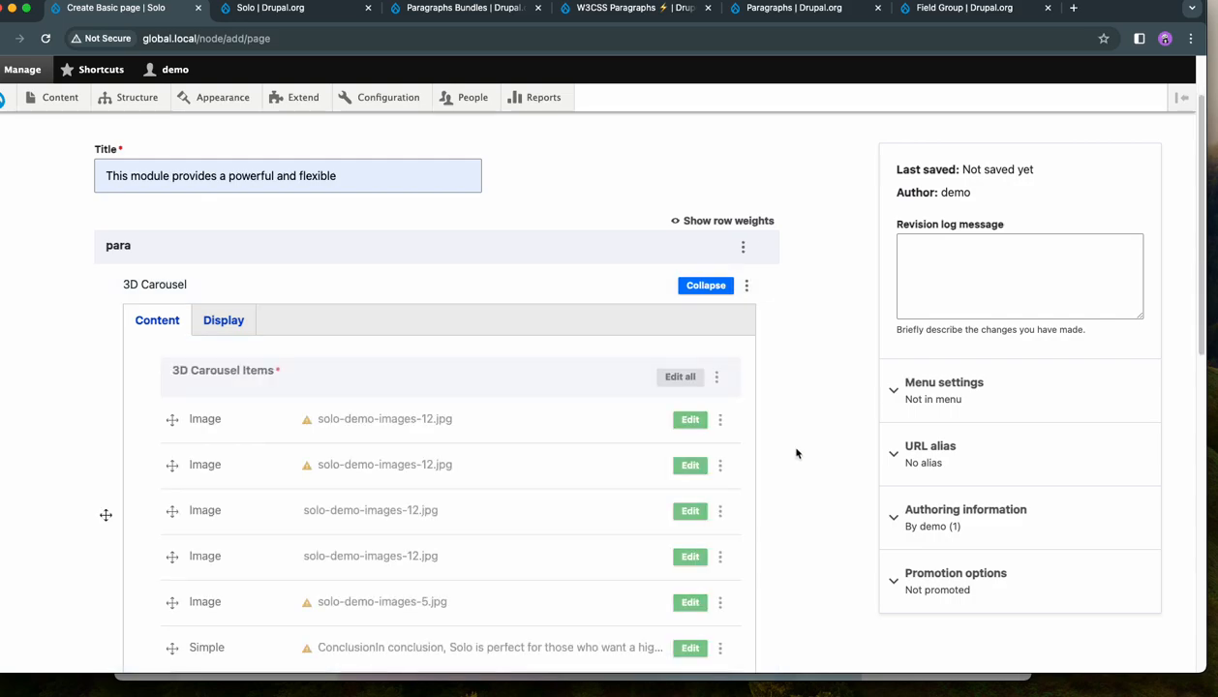
- Duplicate the Simple text item in the carousel and save the published page
scroll(796, 454, down, 3)
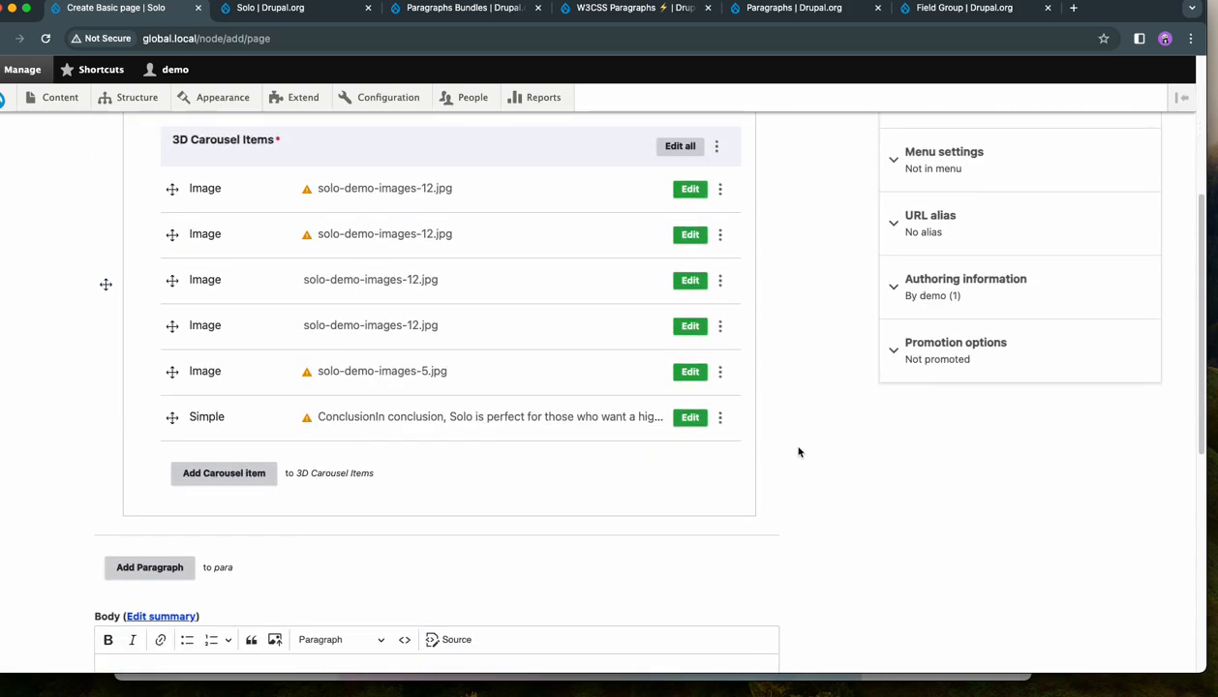
click(719, 328)
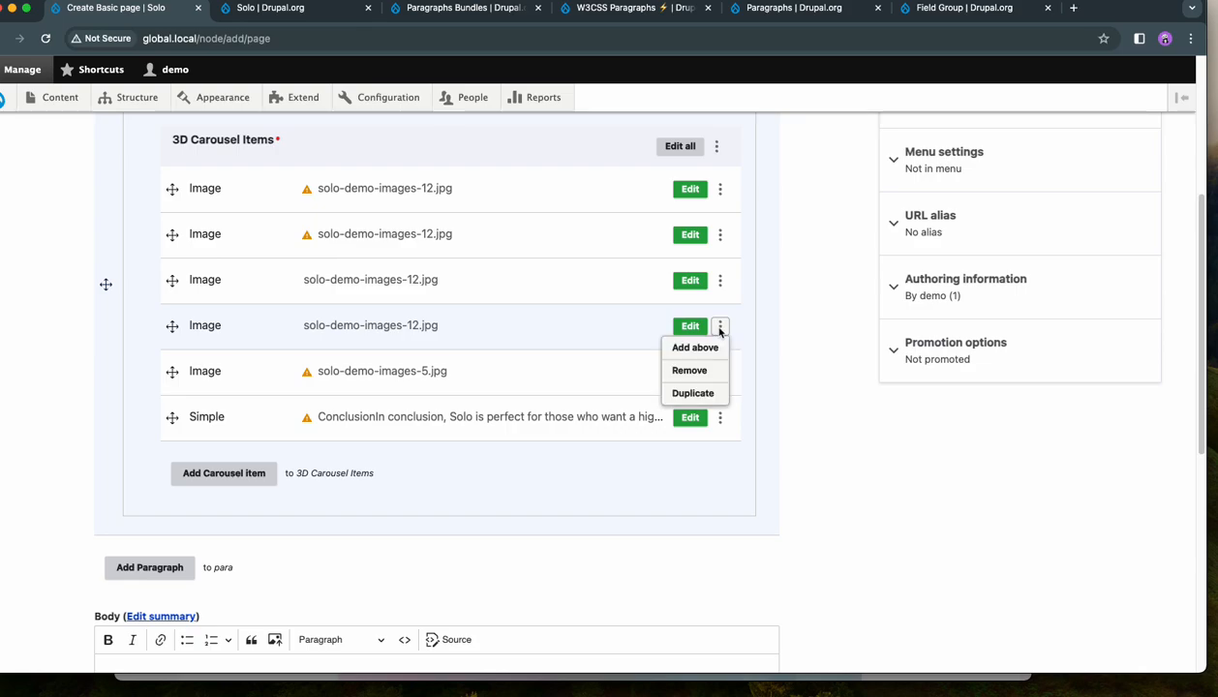
click(792, 433)
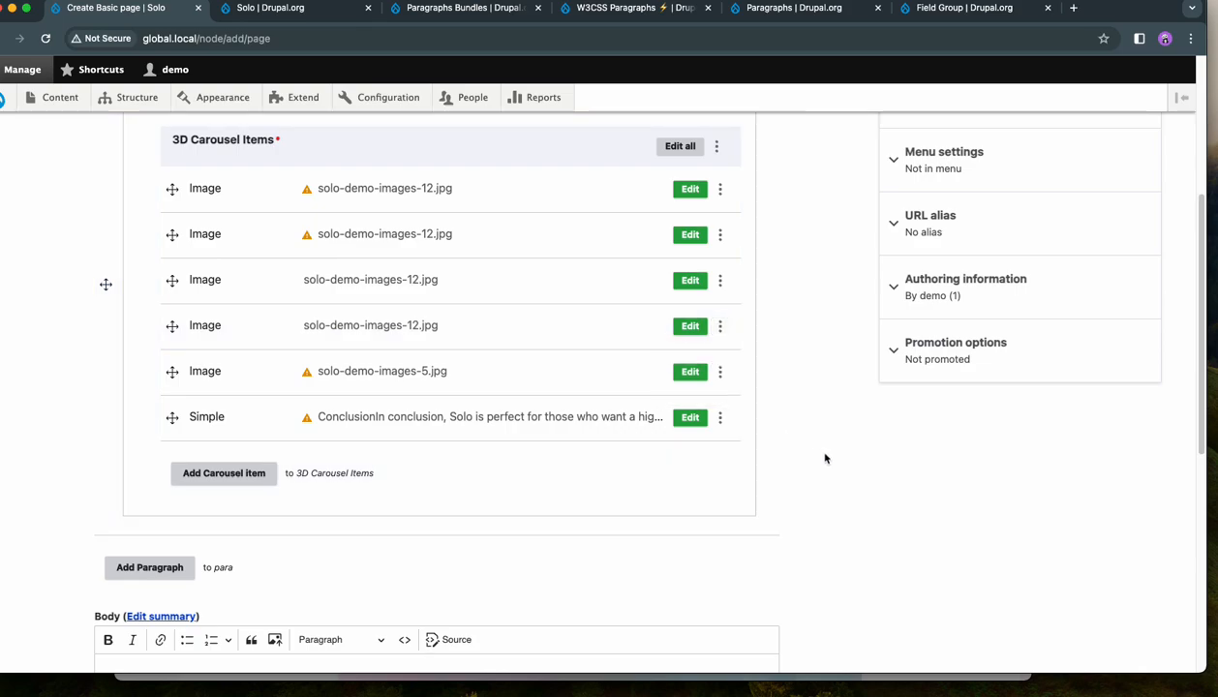
click(718, 420)
click(697, 482)
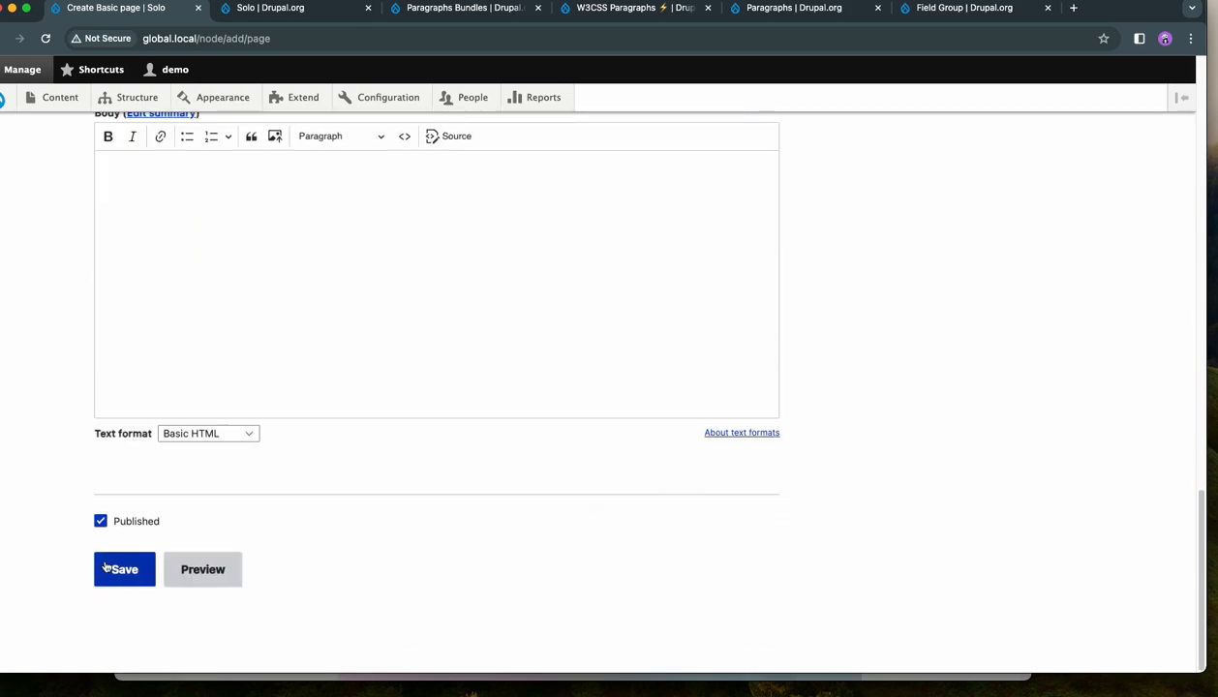
scroll(920, 436, down, 5)
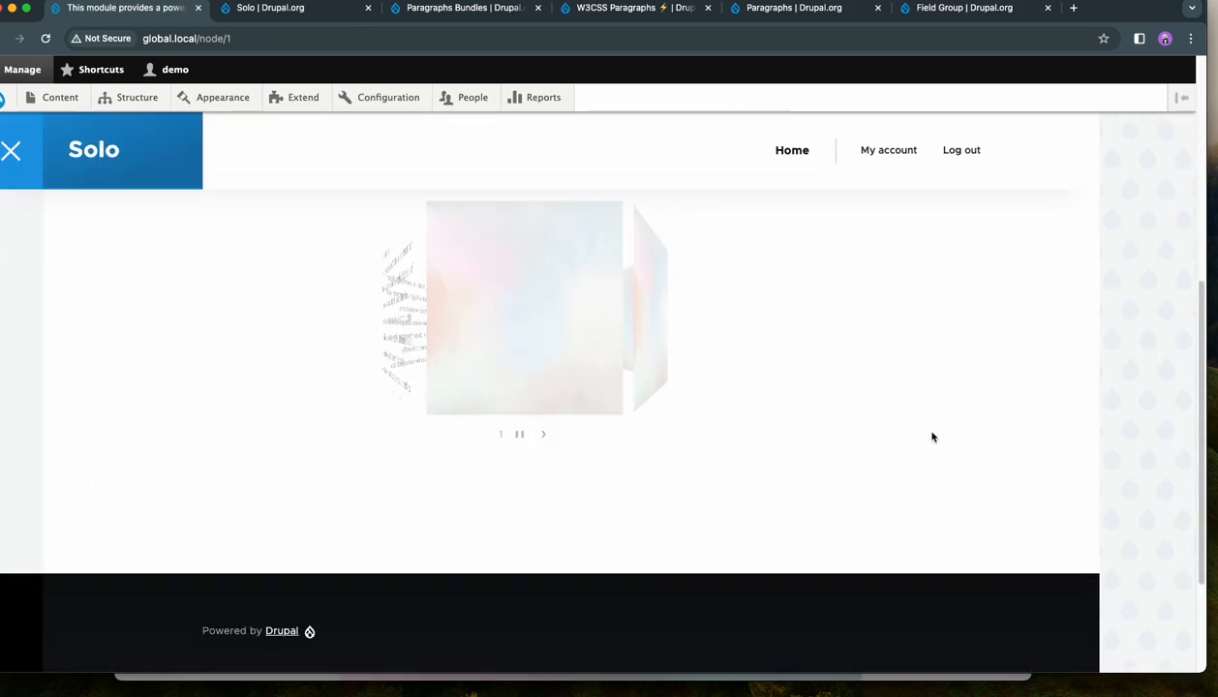
- Advance through the slides of the 3D Carousel on the saved page up to the last one
scroll(934, 433, up, 3)
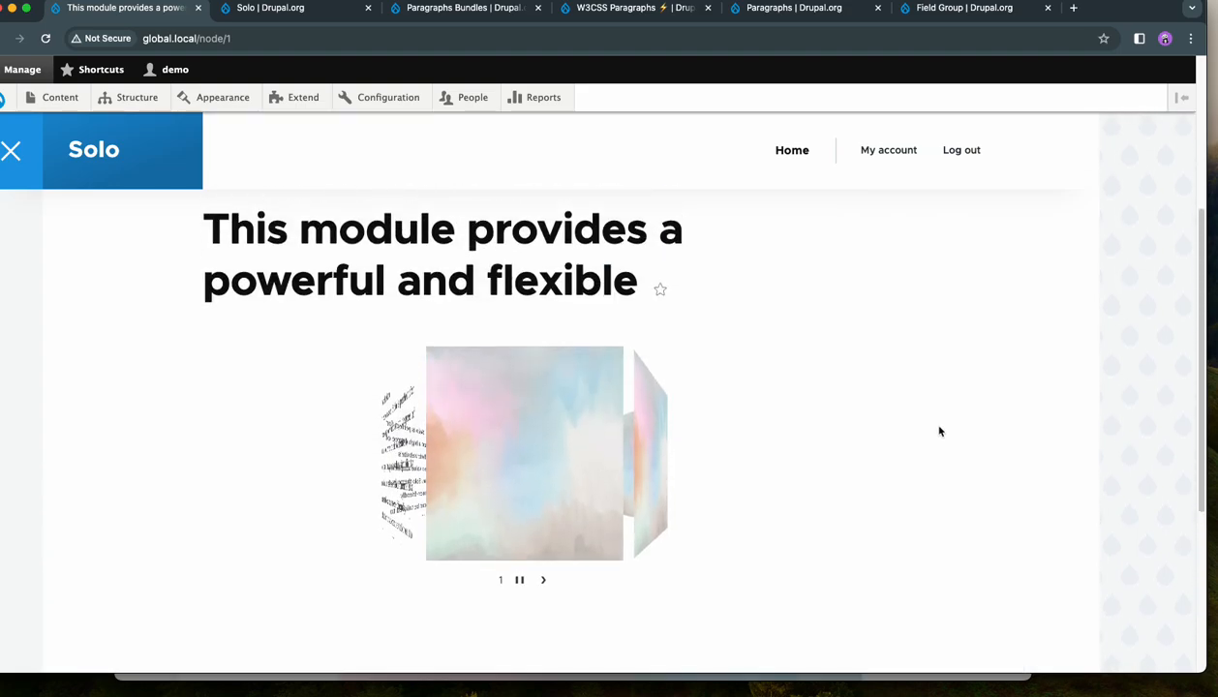
click(556, 584)
click(557, 584)
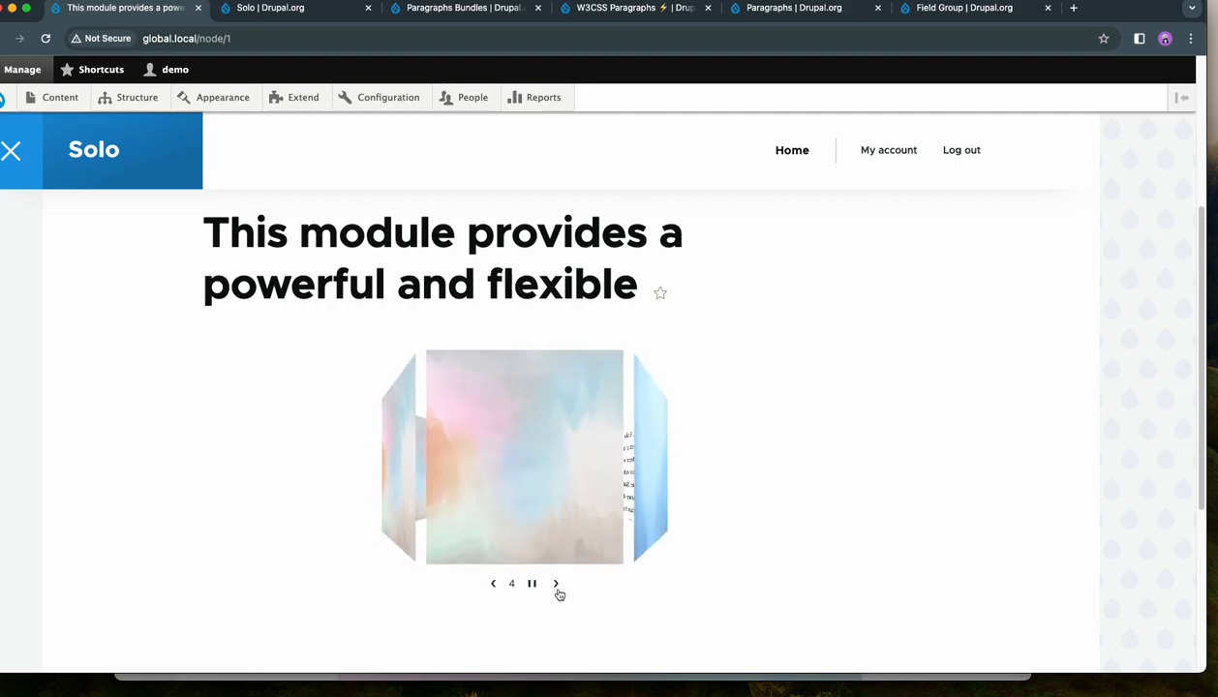
click(556, 584)
click(556, 584)
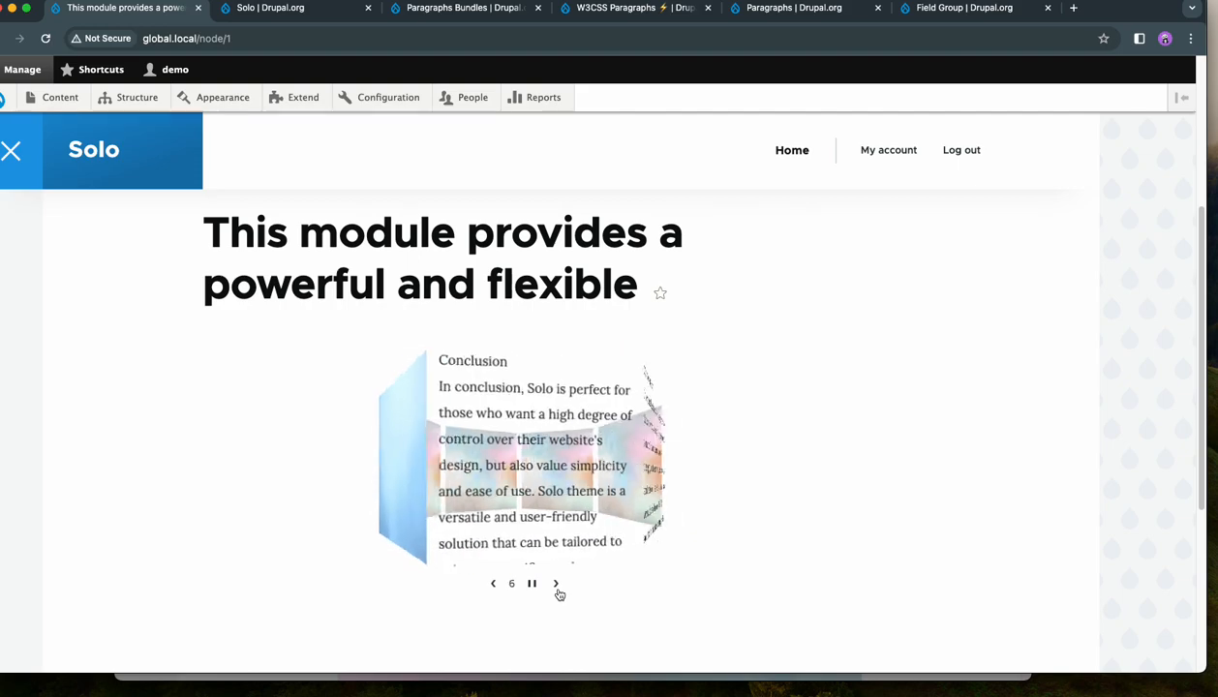
click(556, 584)
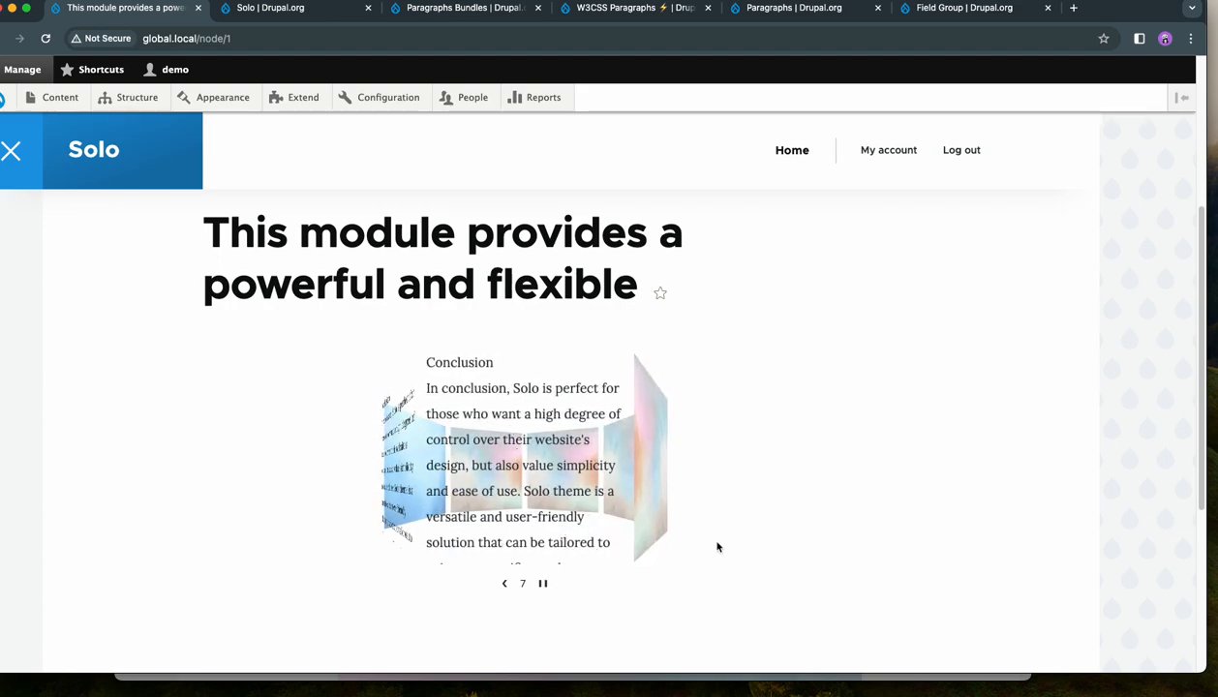
- Open the saved page for editing and expand its 3D Carousel paragraph
scroll(721, 548, up, 2)
scroll(736, 528, up, 2)
click(301, 344)
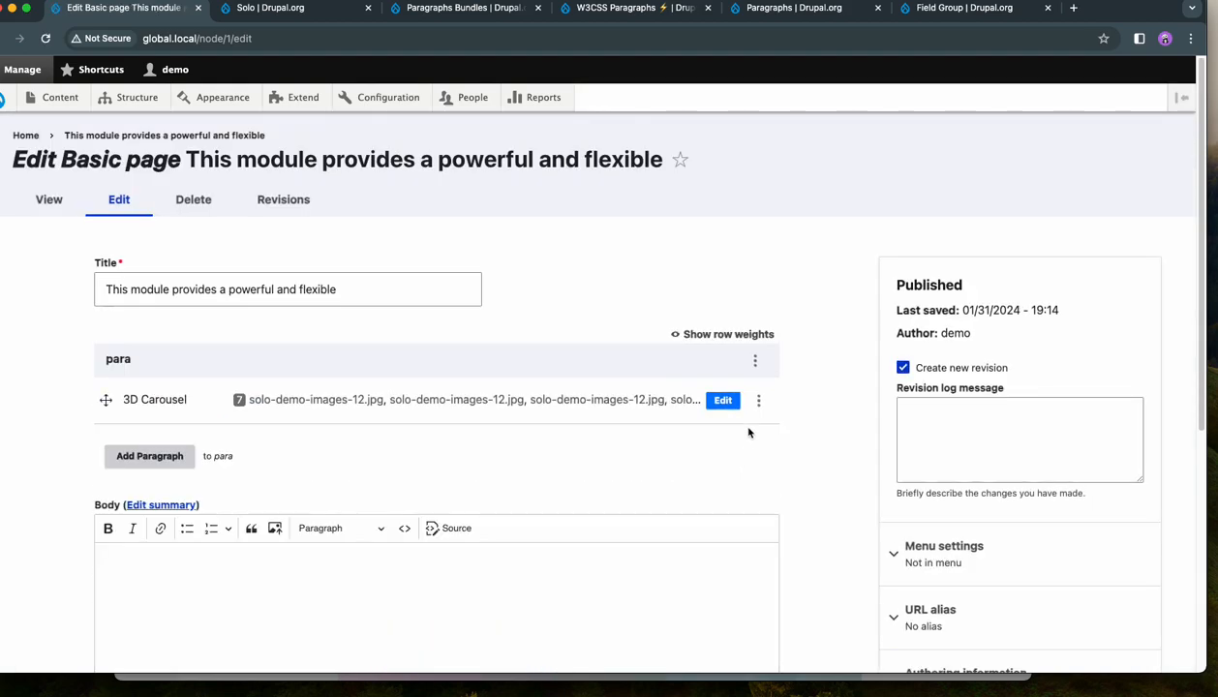
click(722, 400)
- Remove one of the two Simple text items from the 3D Carousel
scroll(701, 457, down, 5)
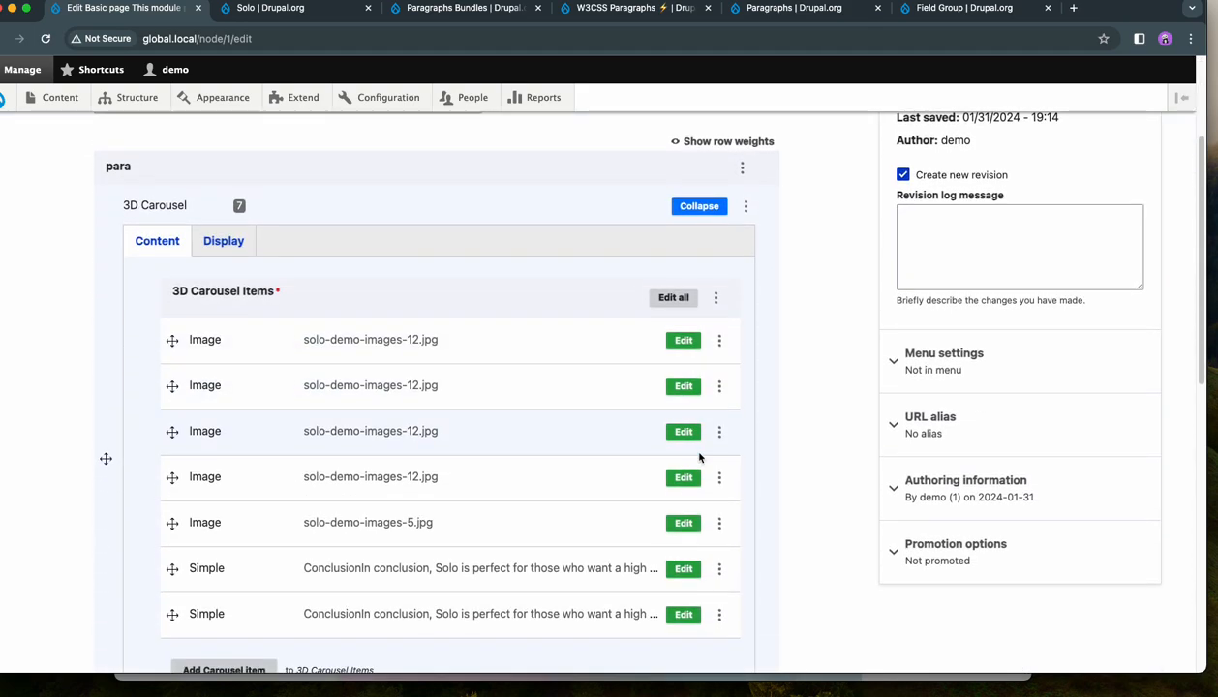
click(719, 516)
click(685, 559)
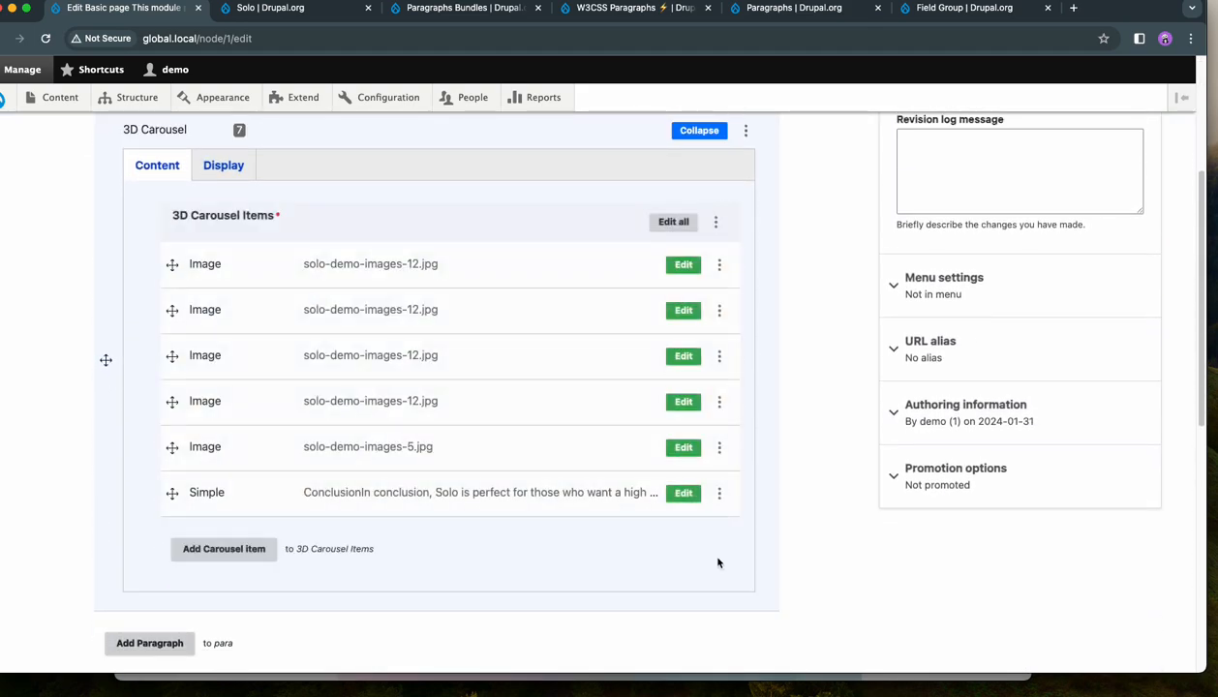
- Set the Simple item's background color to light blue #bcc3f5 in its display settings and collapse the item
scroll(321, 460, down, 2)
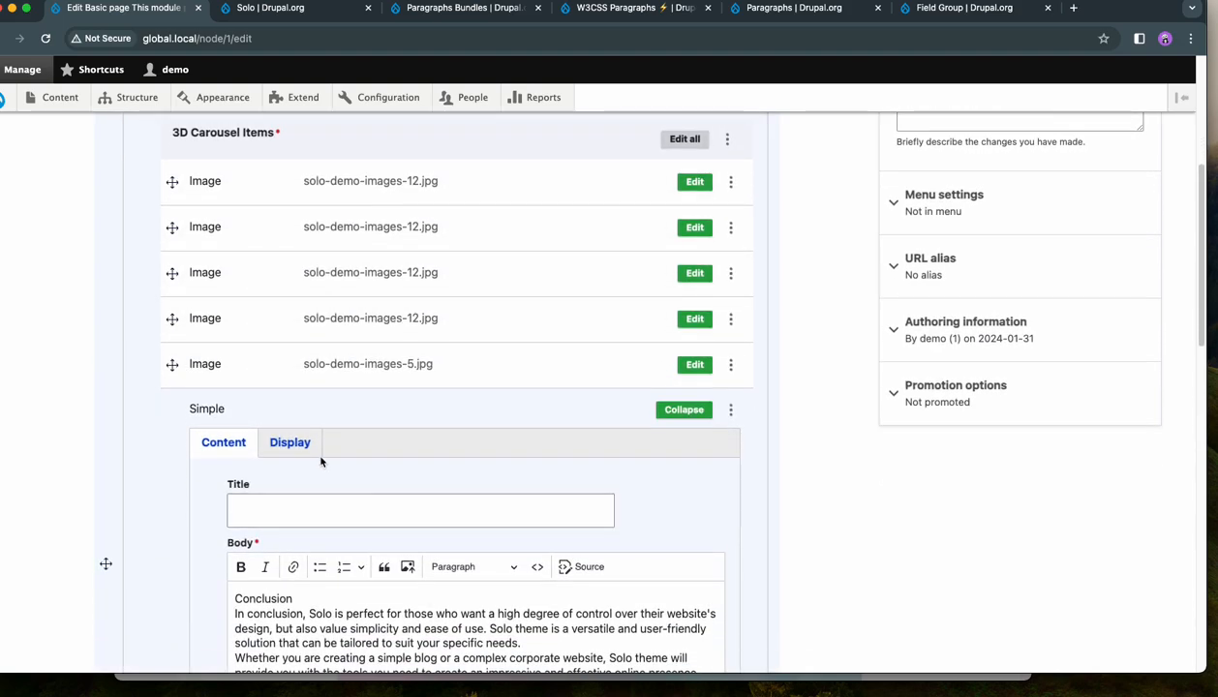
click(312, 453)
scroll(531, 426, down, 5)
click(549, 316)
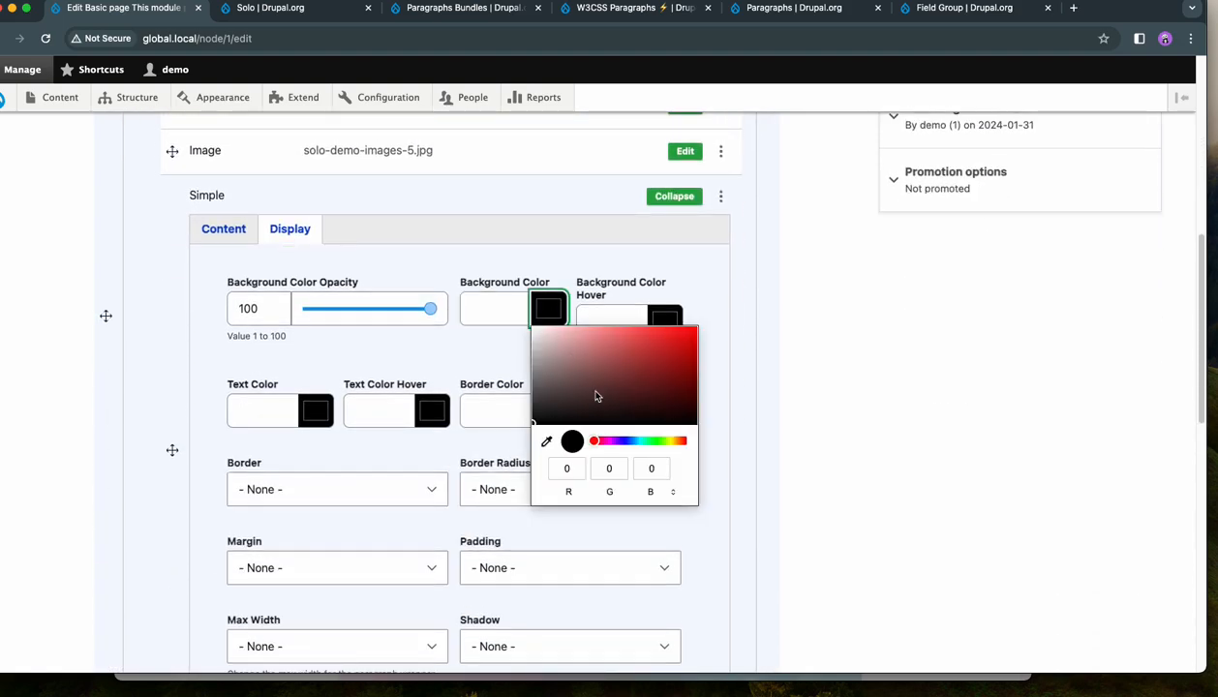
click(627, 441)
drag(610, 348, 581, 334)
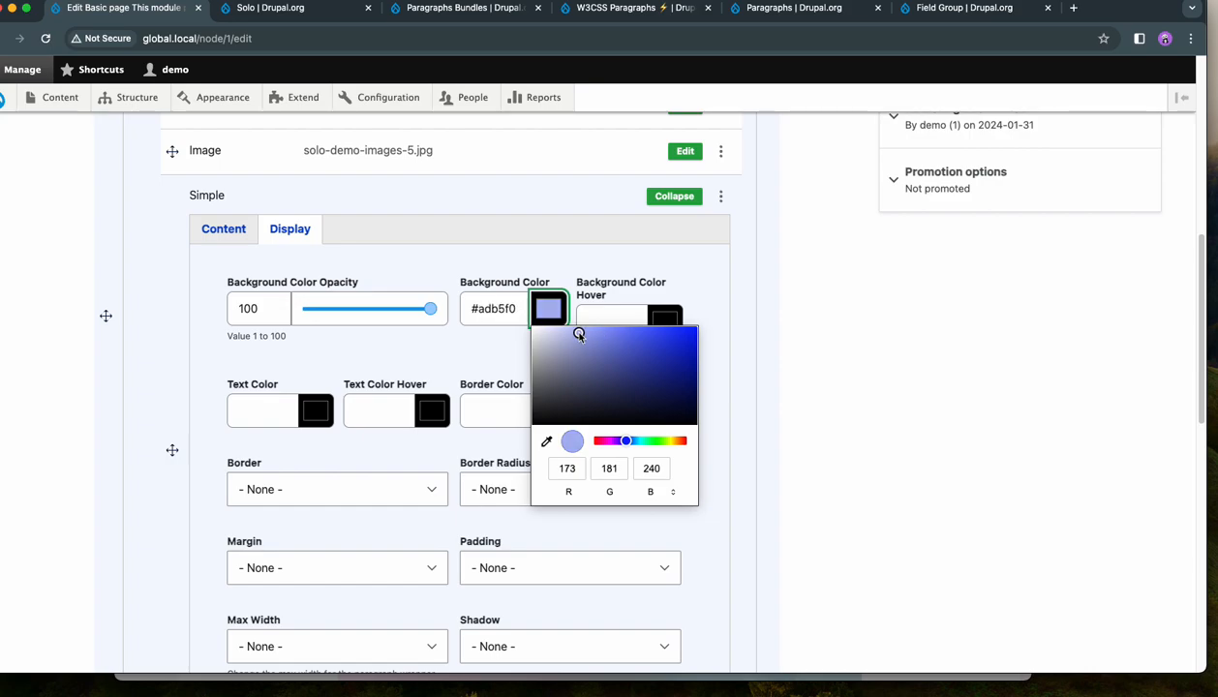
click(739, 358)
click(224, 229)
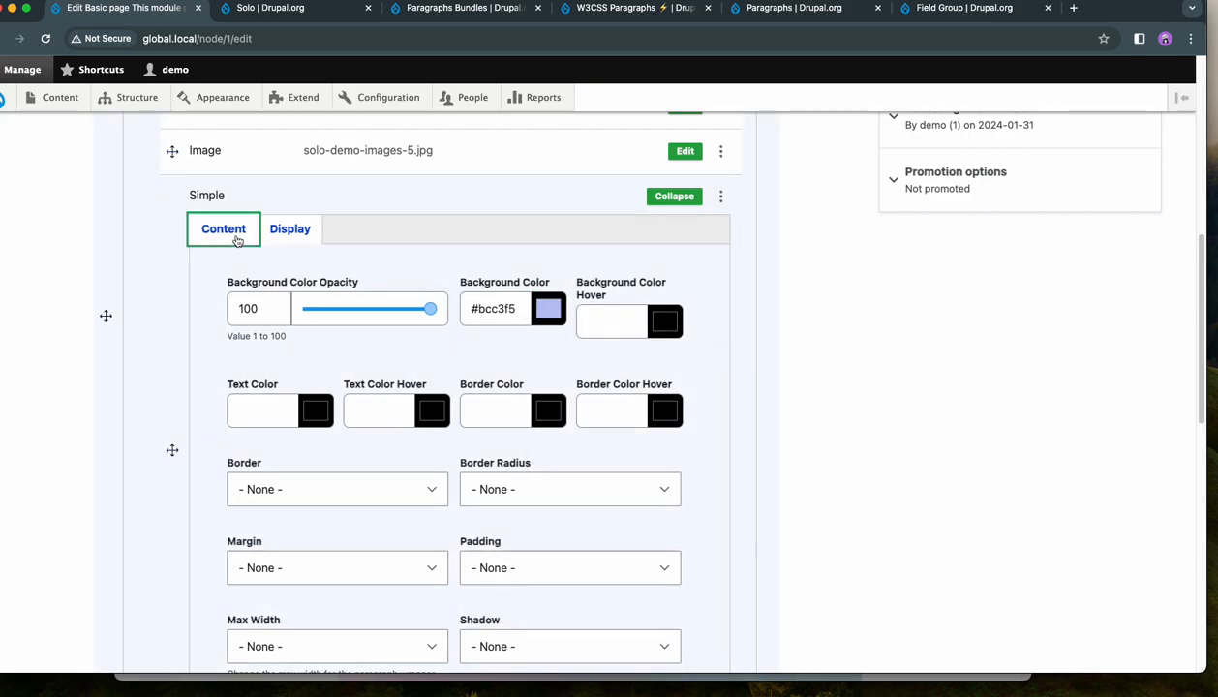
scroll(678, 366, up, 3)
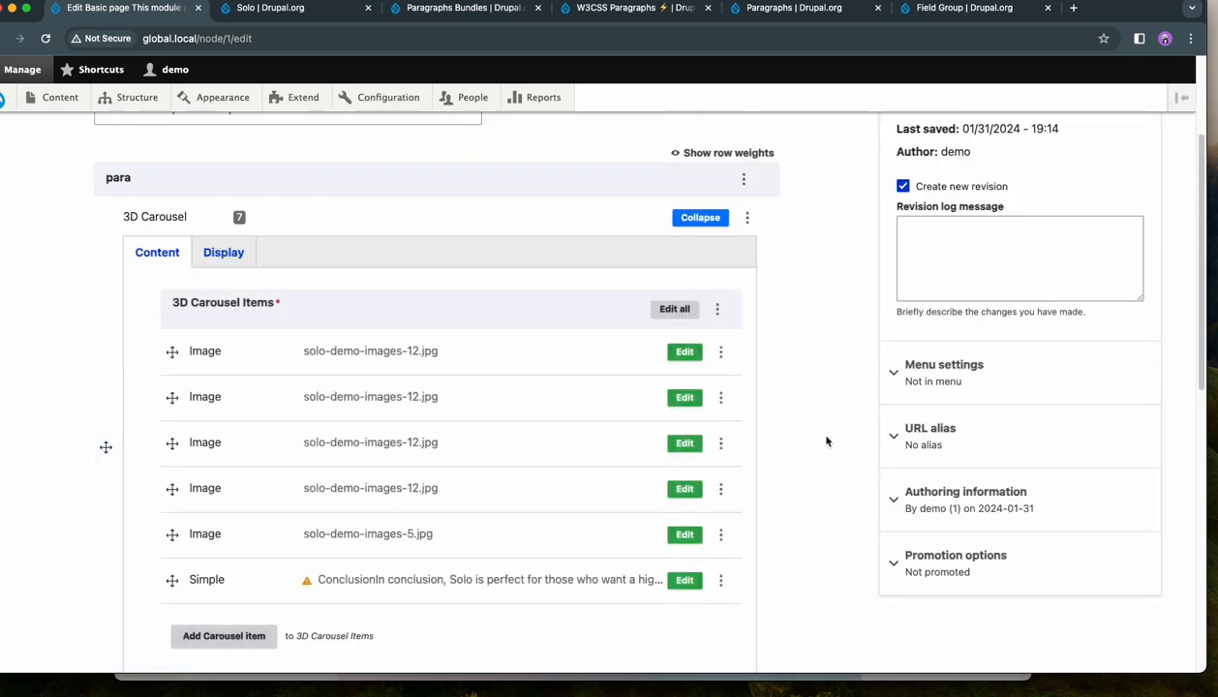
- Give the Simple item 12px top and bottom, 24px left and right padding and a 2px bordered shadow, and collapse it
scroll(818, 440, down, 4)
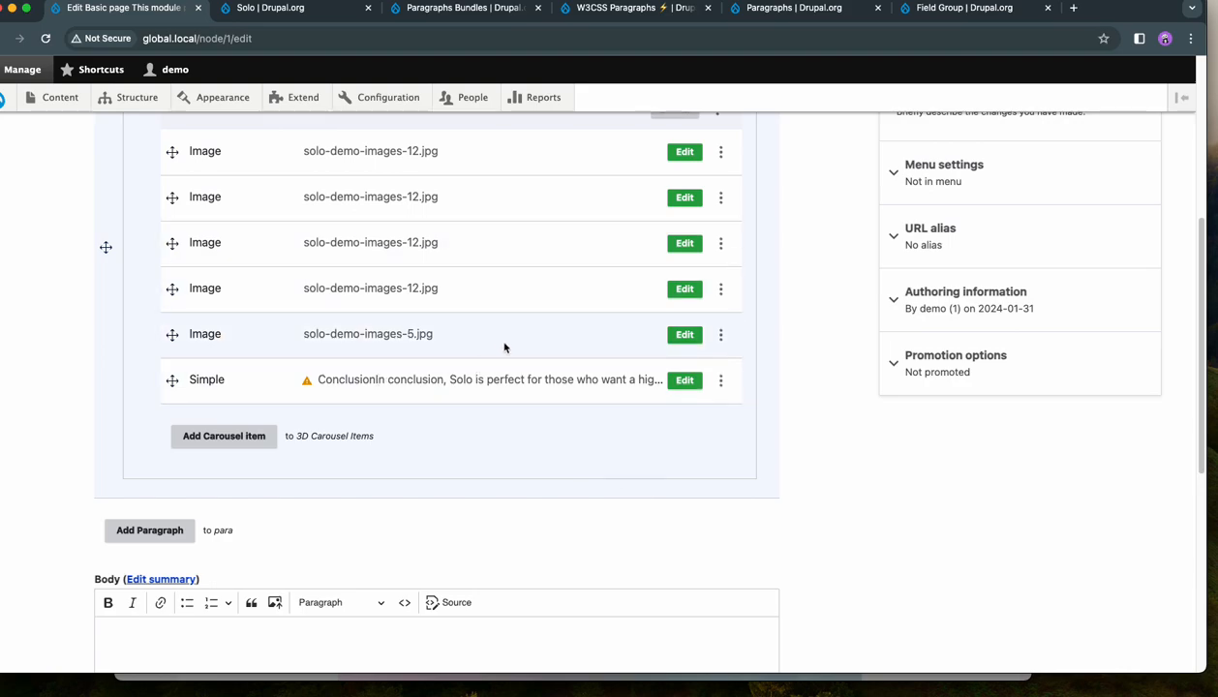
scroll(505, 348, up, 1)
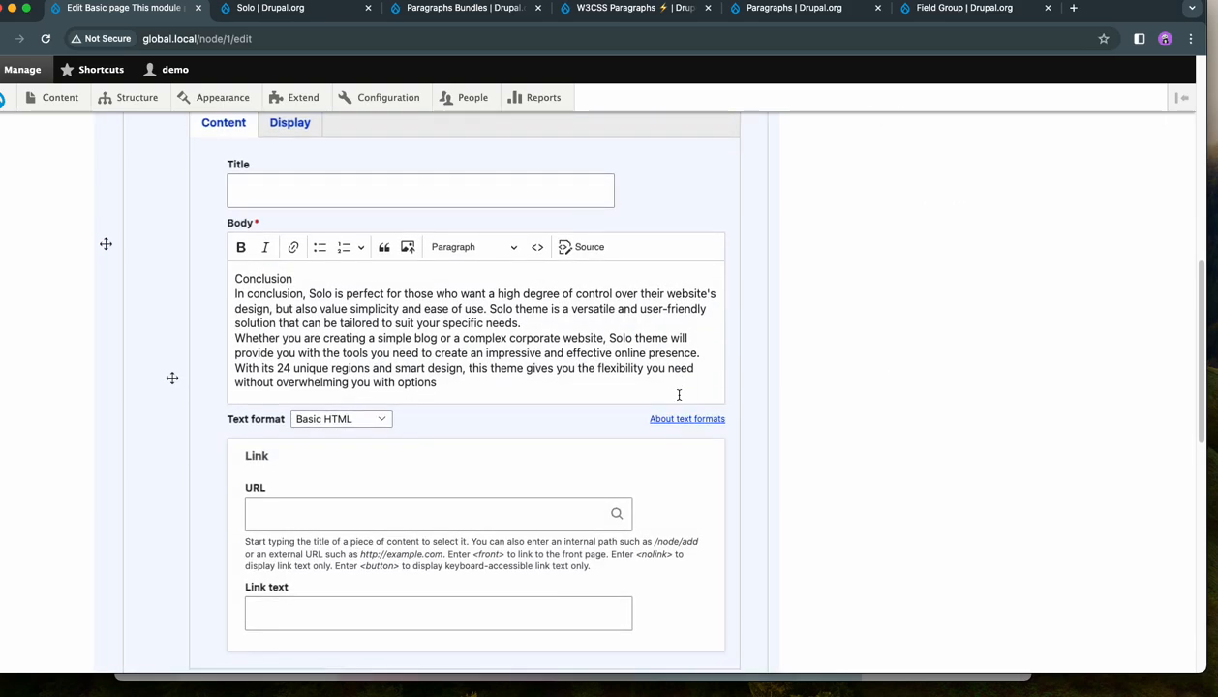
click(290, 256)
scroll(555, 376, down, 4)
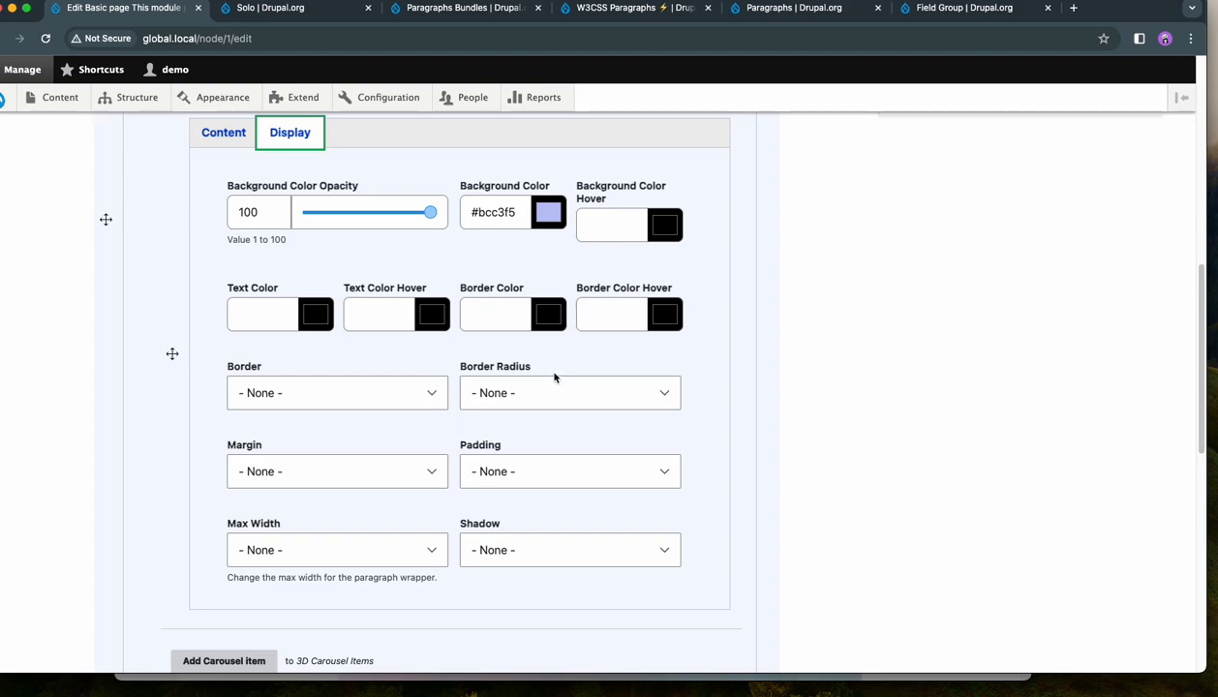
click(530, 441)
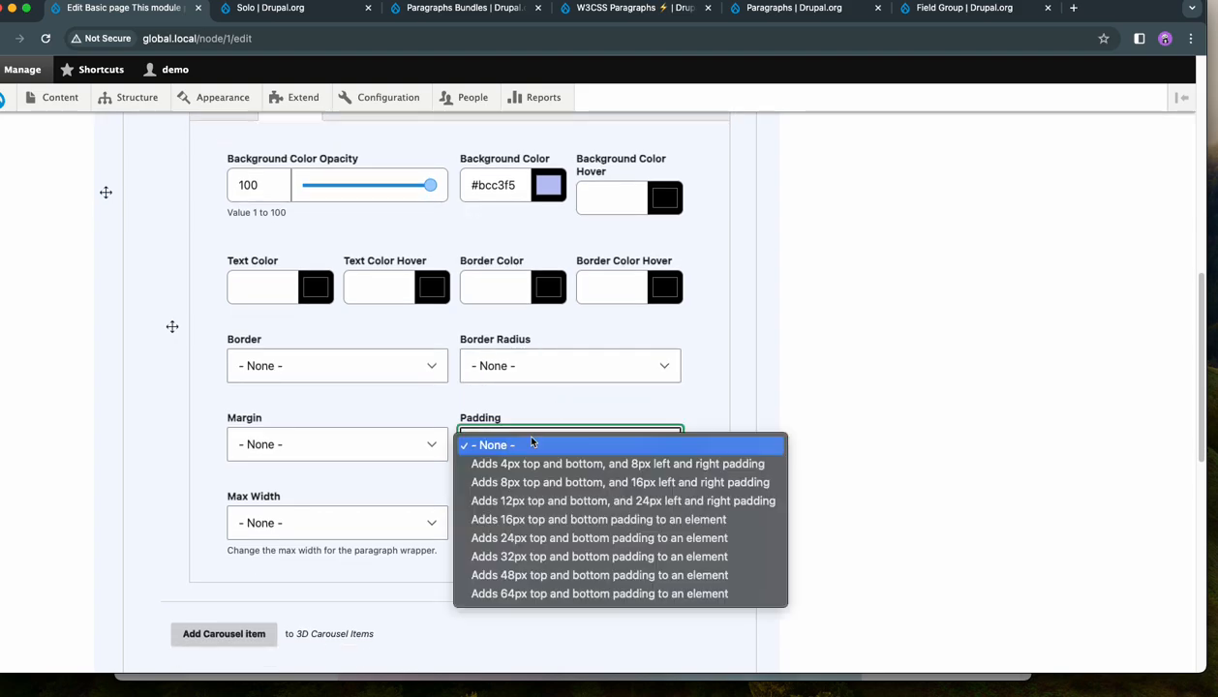
click(528, 500)
click(541, 528)
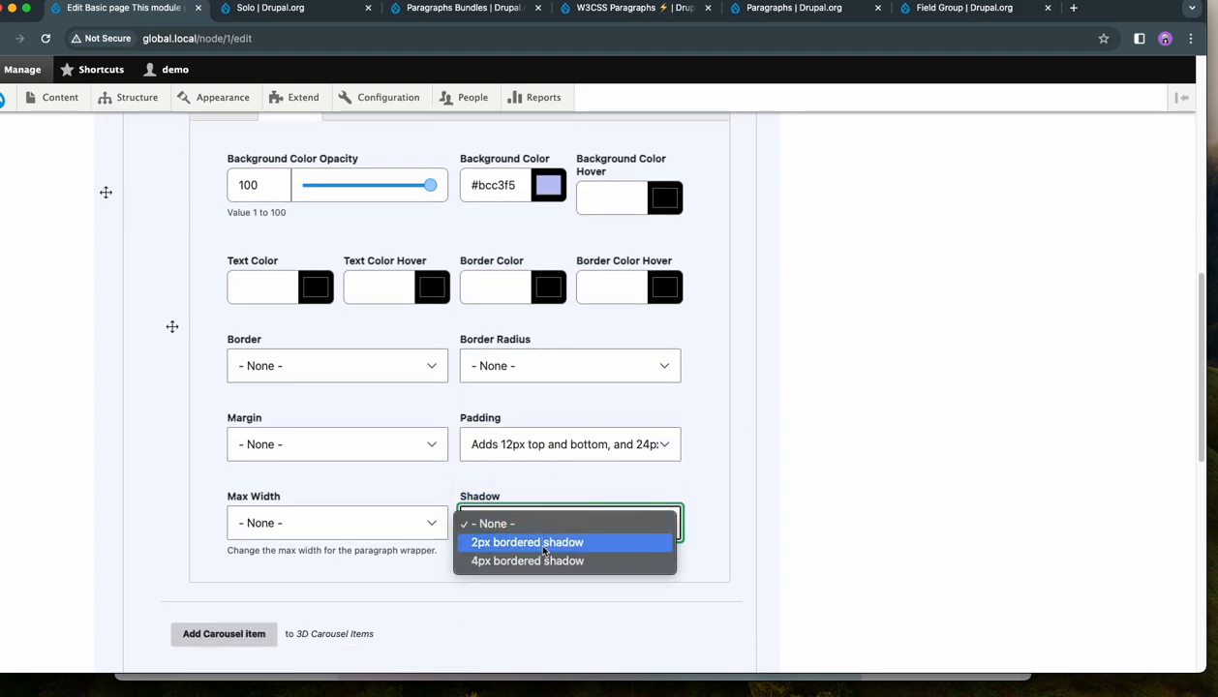
click(617, 540)
scroll(886, 462, up, 5)
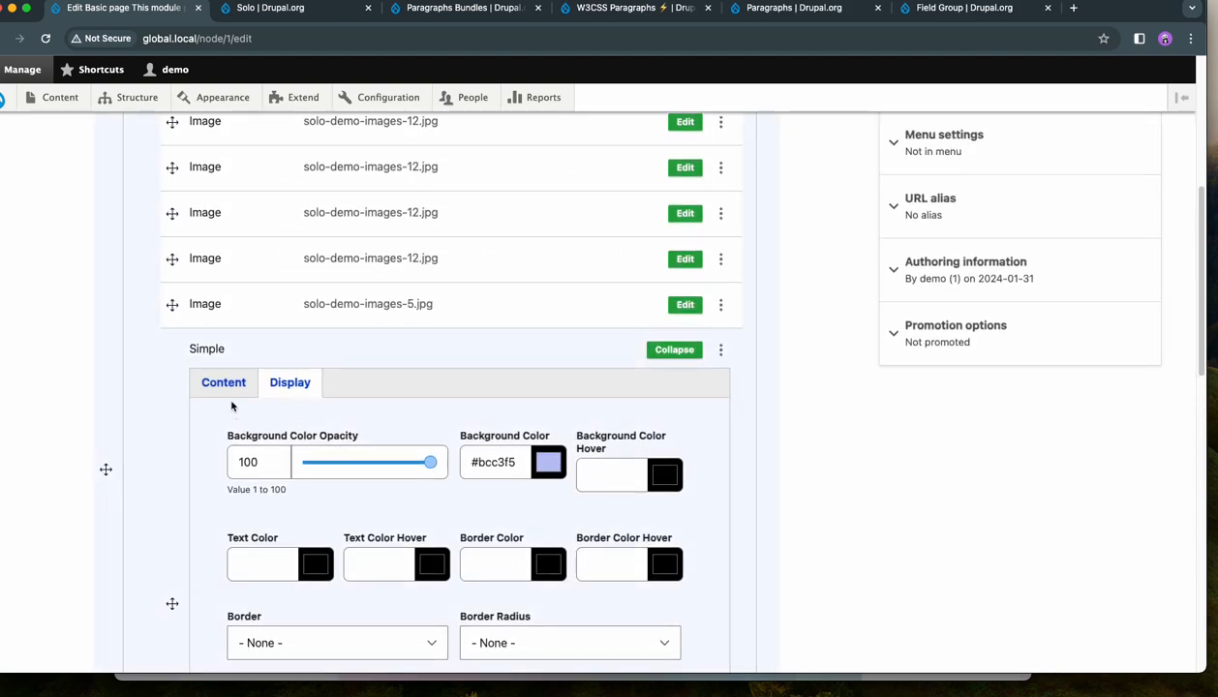
click(224, 350)
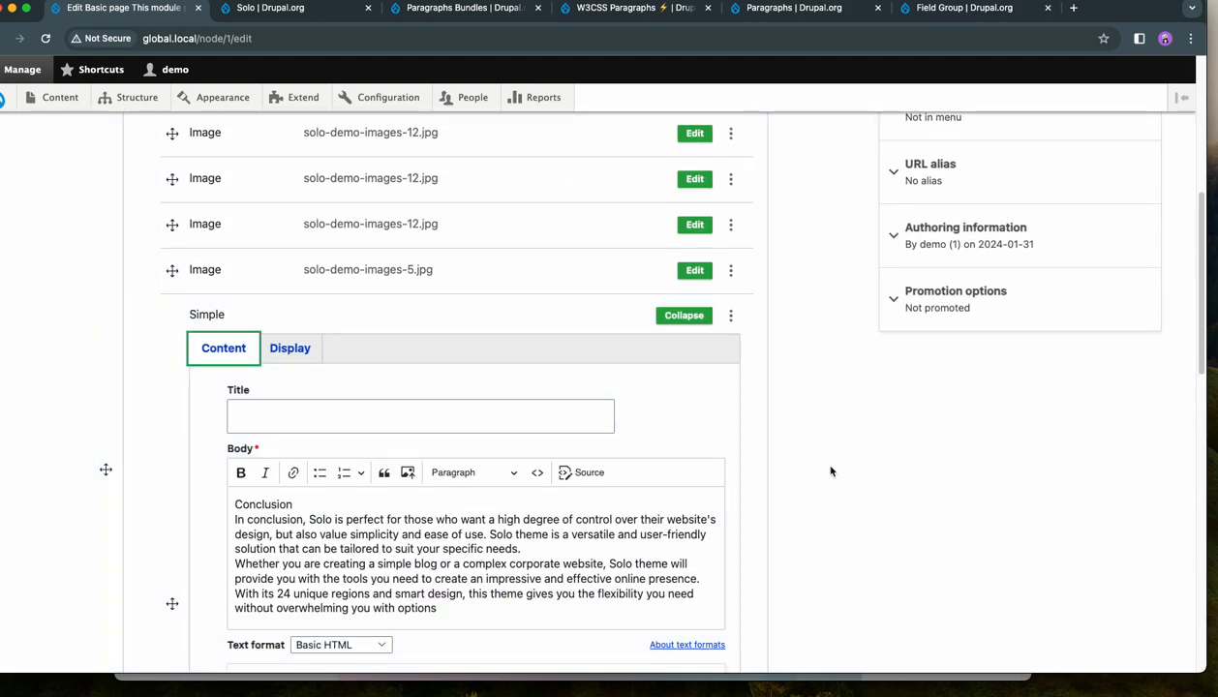
scroll(832, 464, down, 1)
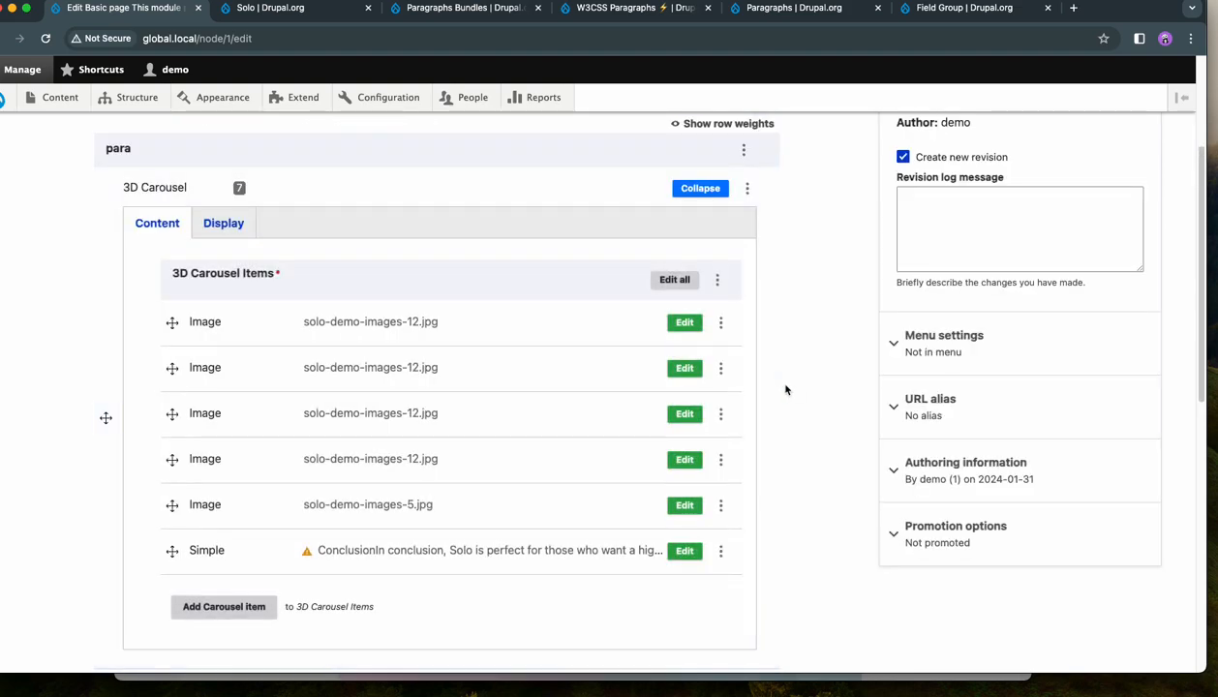
- Duplicate the Simple item in the 3D Carousel
scroll(786, 387, down, 2)
click(721, 453)
click(689, 520)
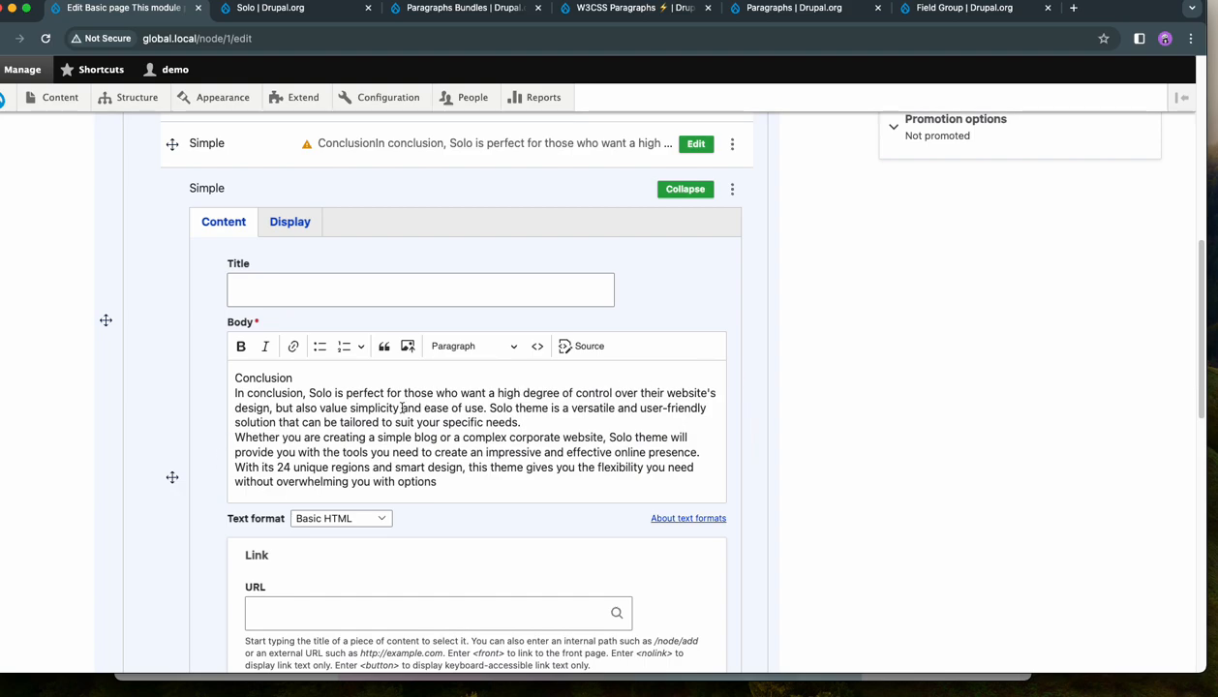
- Delete the start of the duplicated Simple item's body text, from "Conclusion" to within "degree", and collapse the item
click(423, 426)
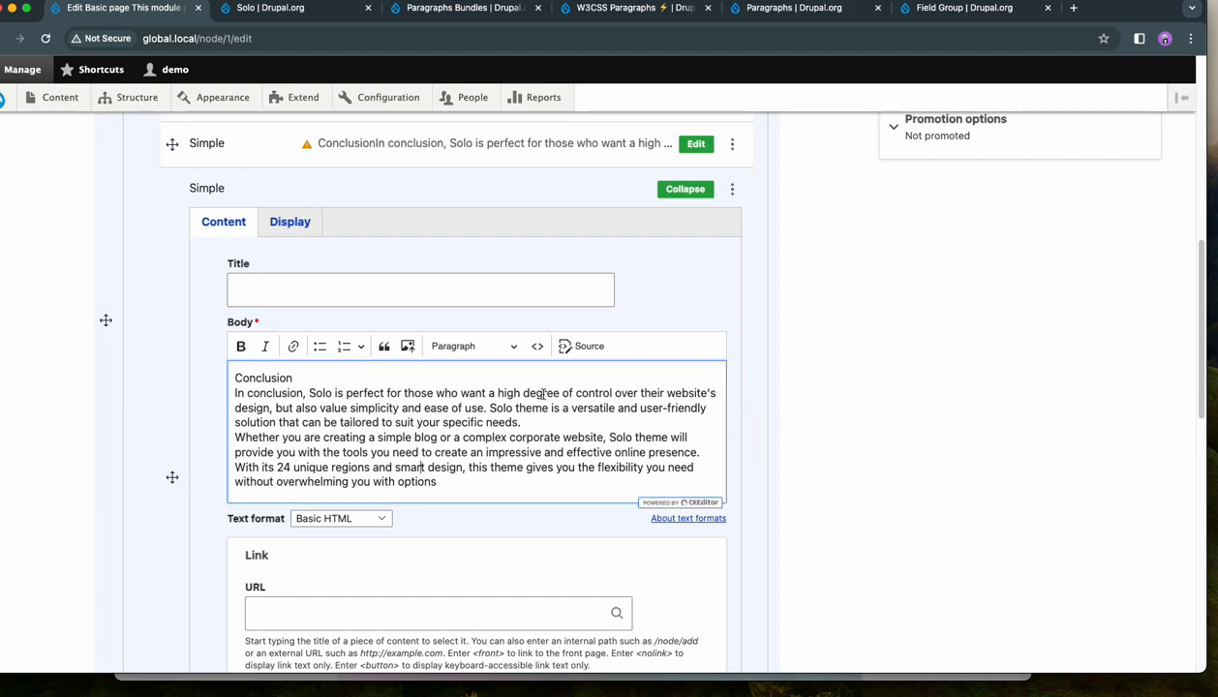
drag(542, 394, 169, 368)
key(BackSpace)
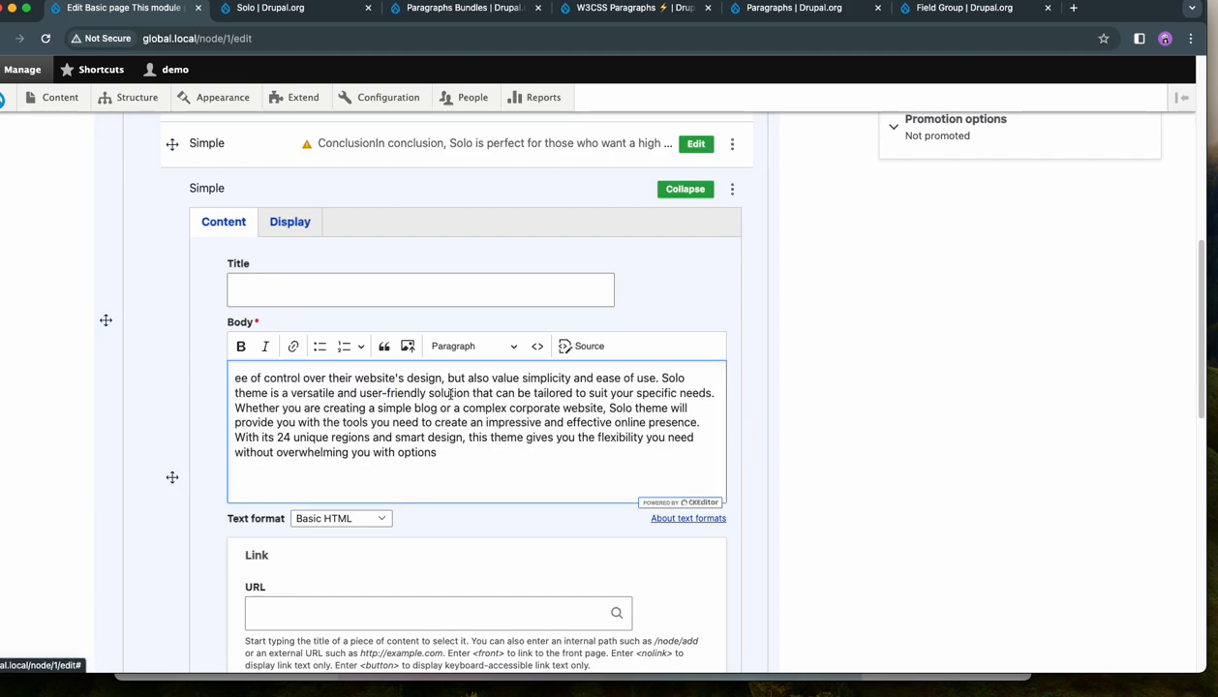
scroll(447, 394, up, 3)
click(684, 490)
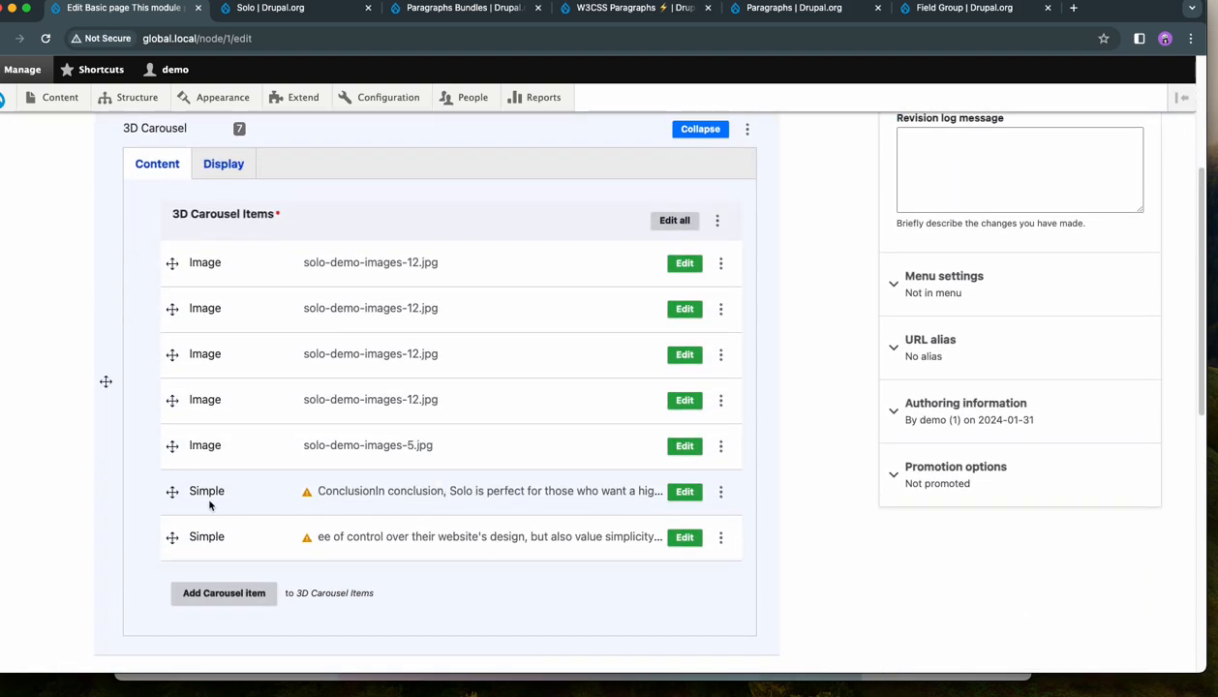
- Move the Conclusion text item to third place and the duplicated text item to fifth in the 3D Carousel, and save the page
drag(172, 491, 145, 350)
drag(163, 601, 169, 508)
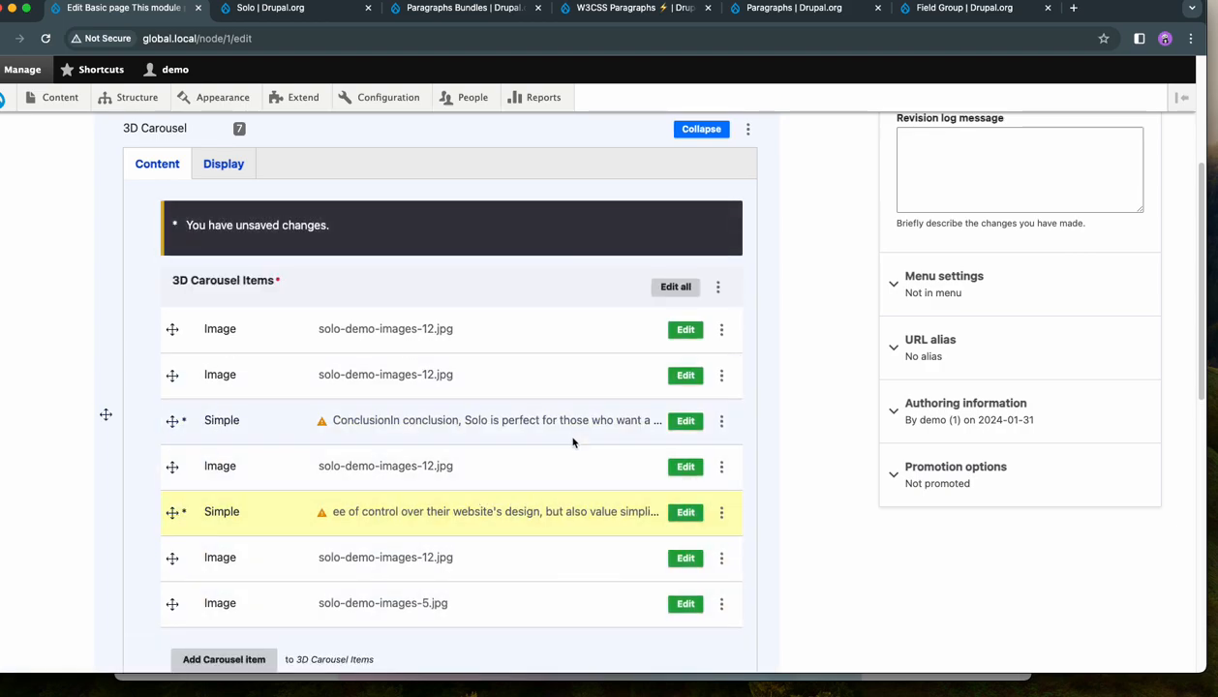
scroll(571, 441, down, 3)
scroll(635, 307, up, 5)
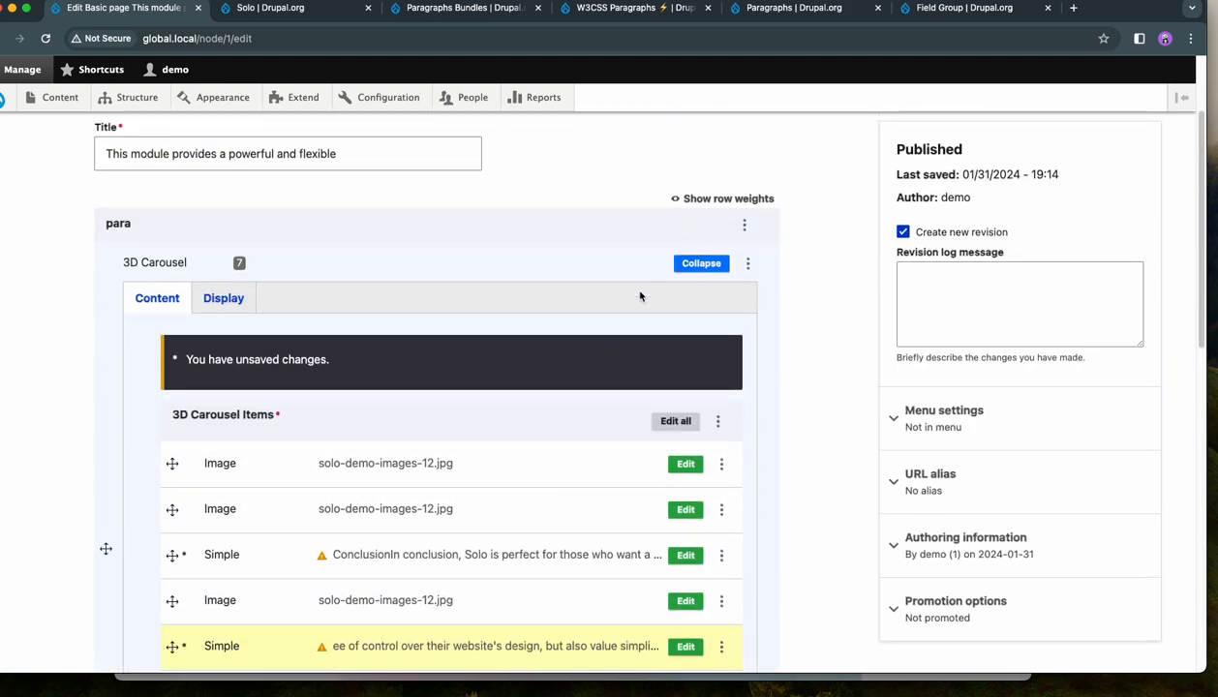
scroll(389, 306, down, 10)
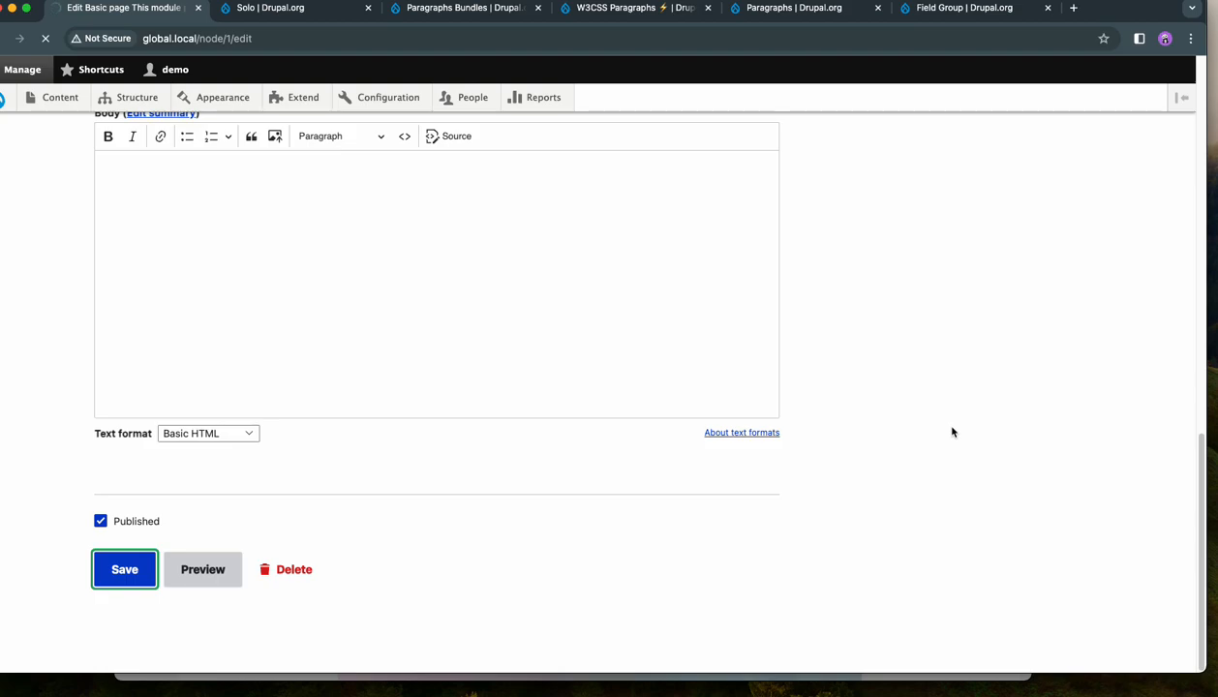
- Advance the 3D Carousel on the saved page to the fifth slide and go back to the third
scroll(952, 432, down, 5)
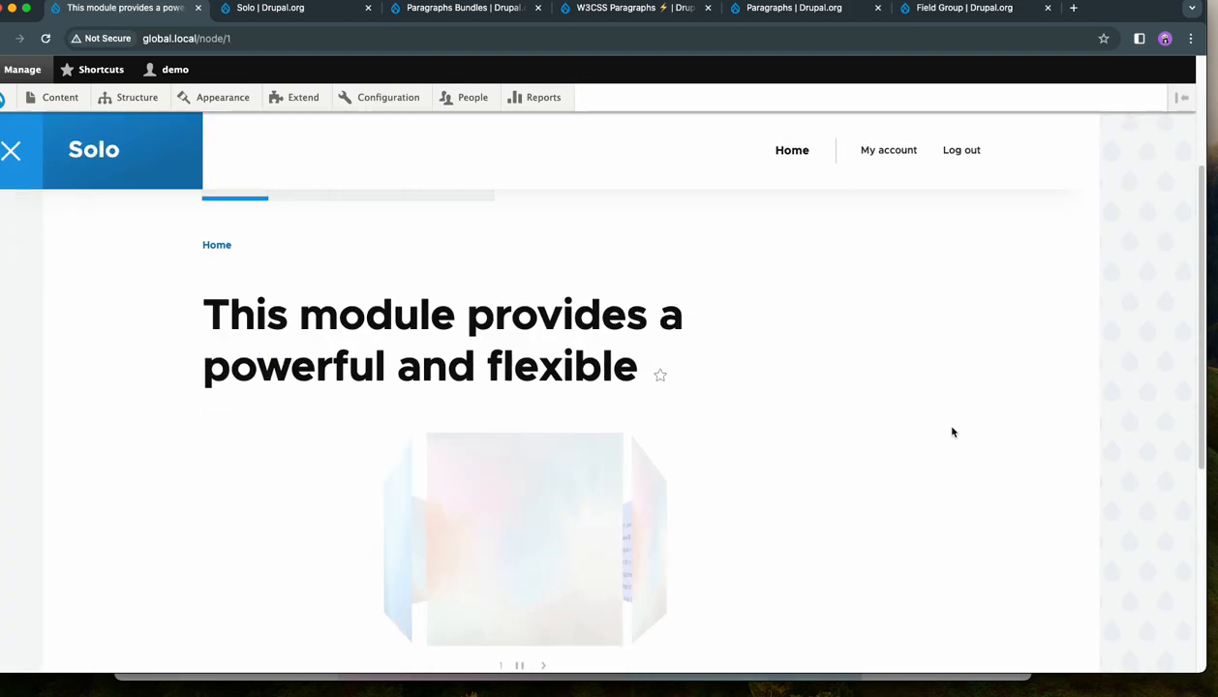
scroll(952, 431, down, 2)
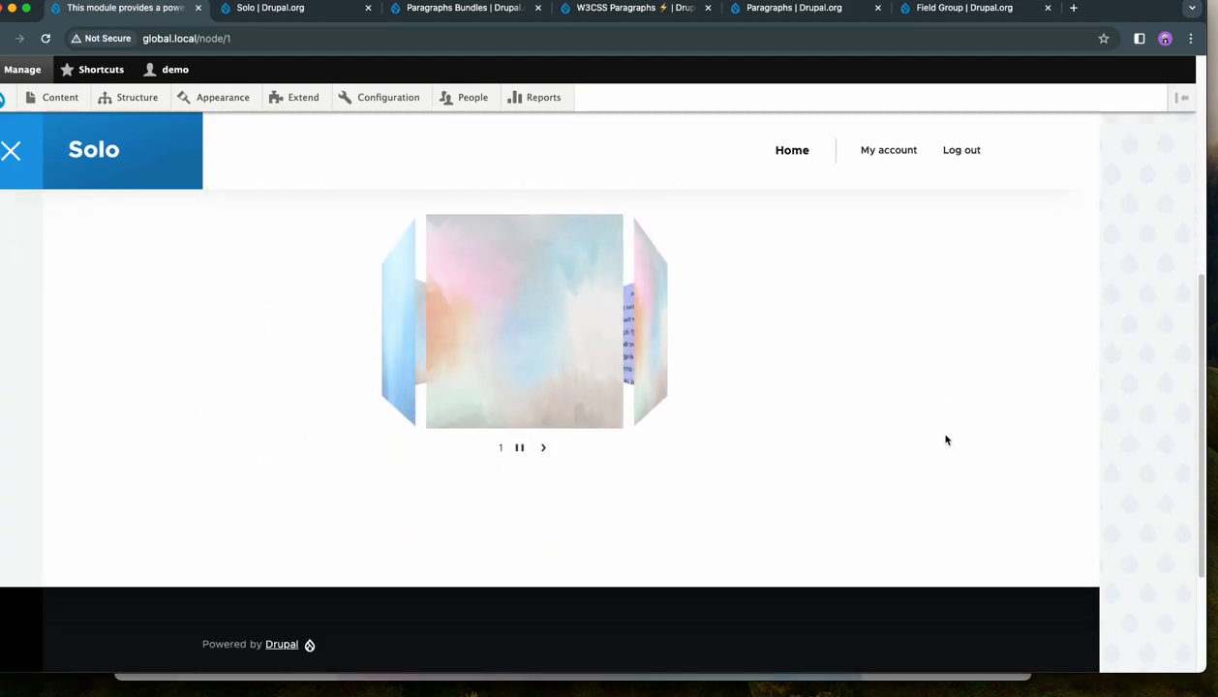
click(544, 451)
click(557, 451)
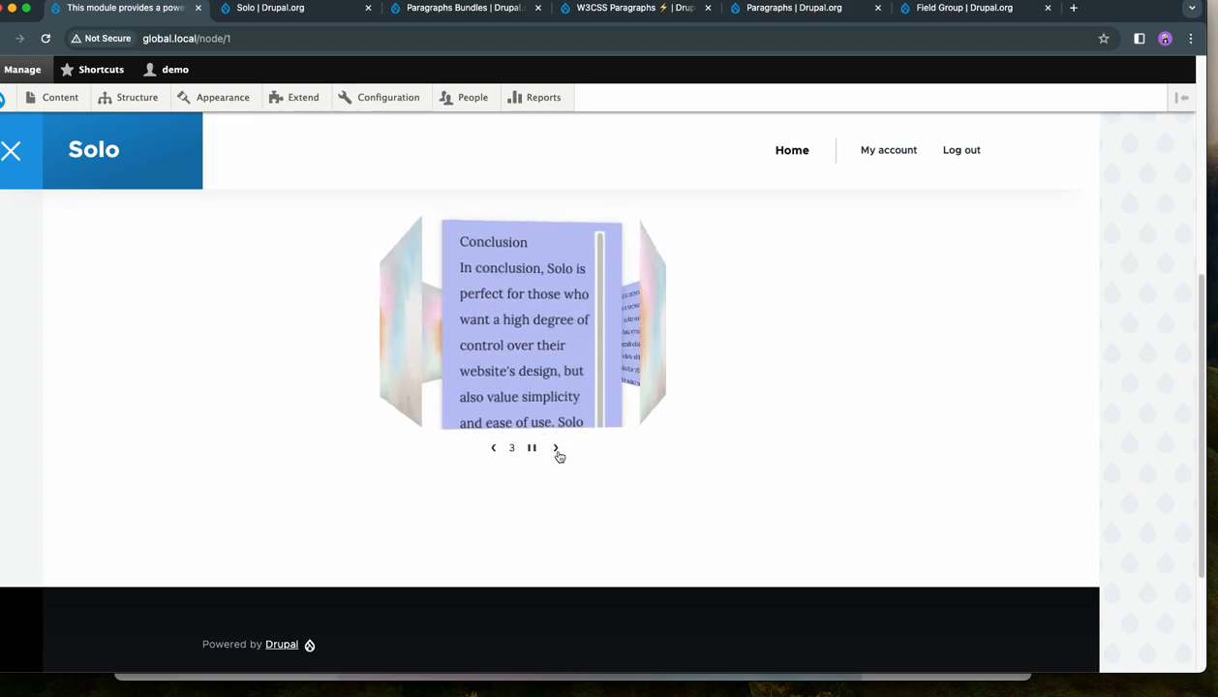
click(557, 451)
click(557, 451)
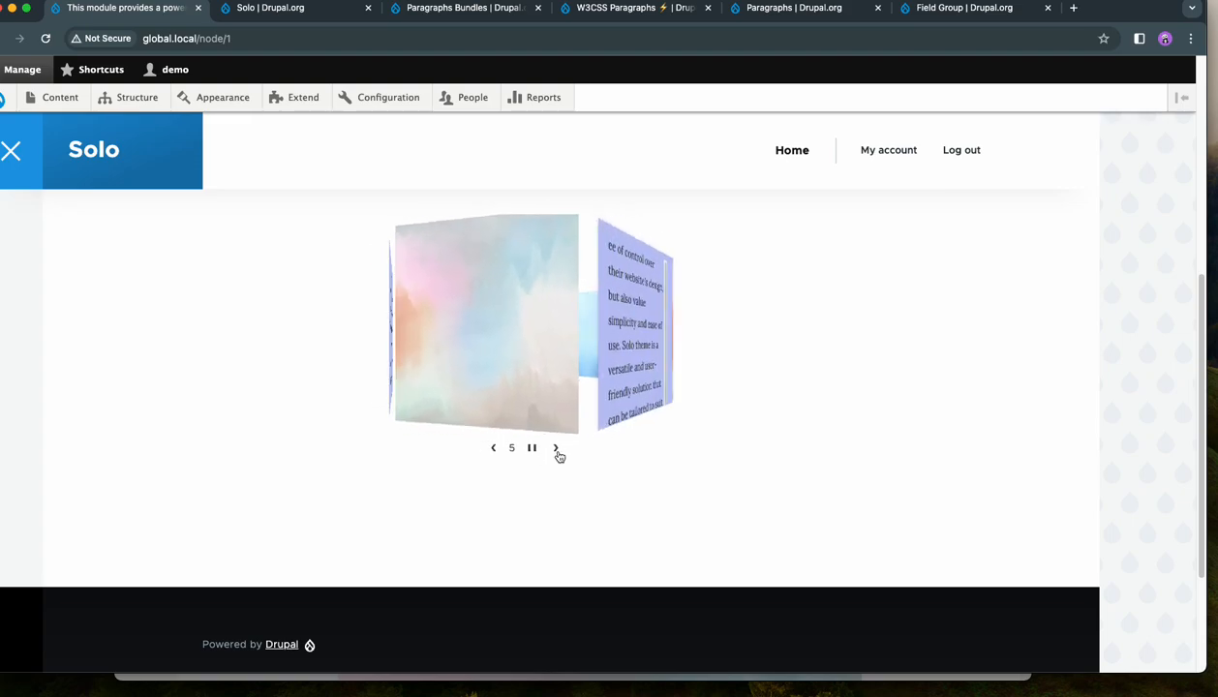
click(494, 453)
click(495, 452)
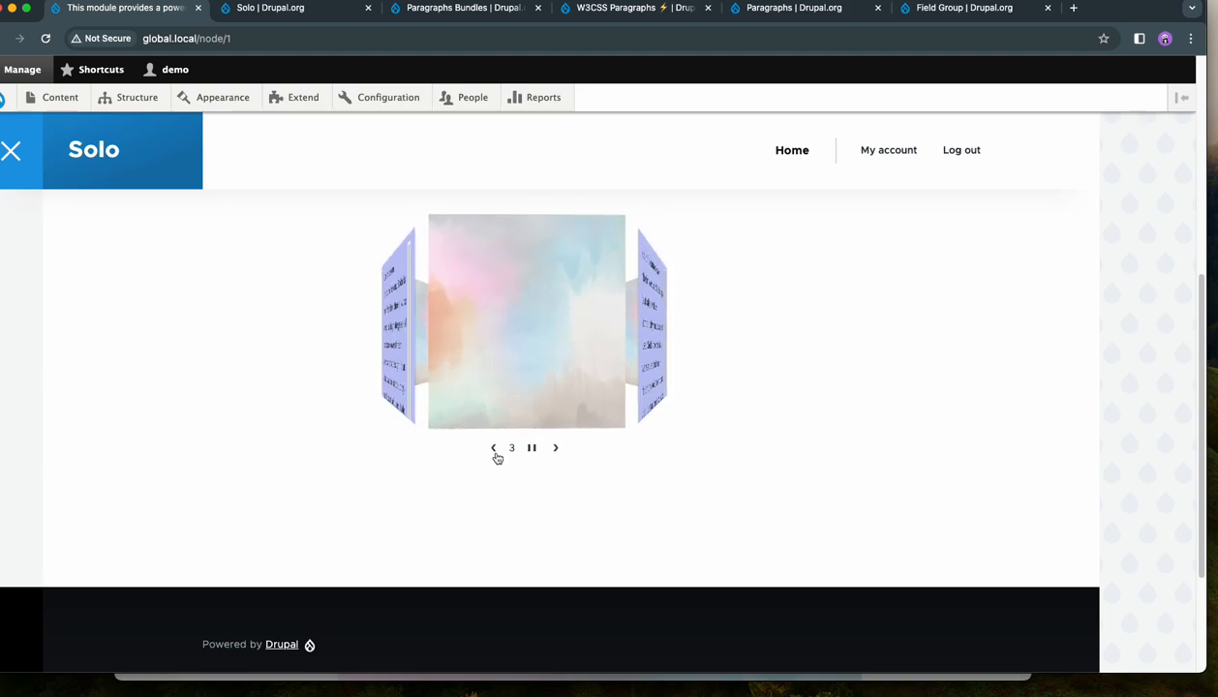
- Scroll through the Conclusion text on the third carousel slide and advance to the fourth slide
scroll(513, 329, down, 3)
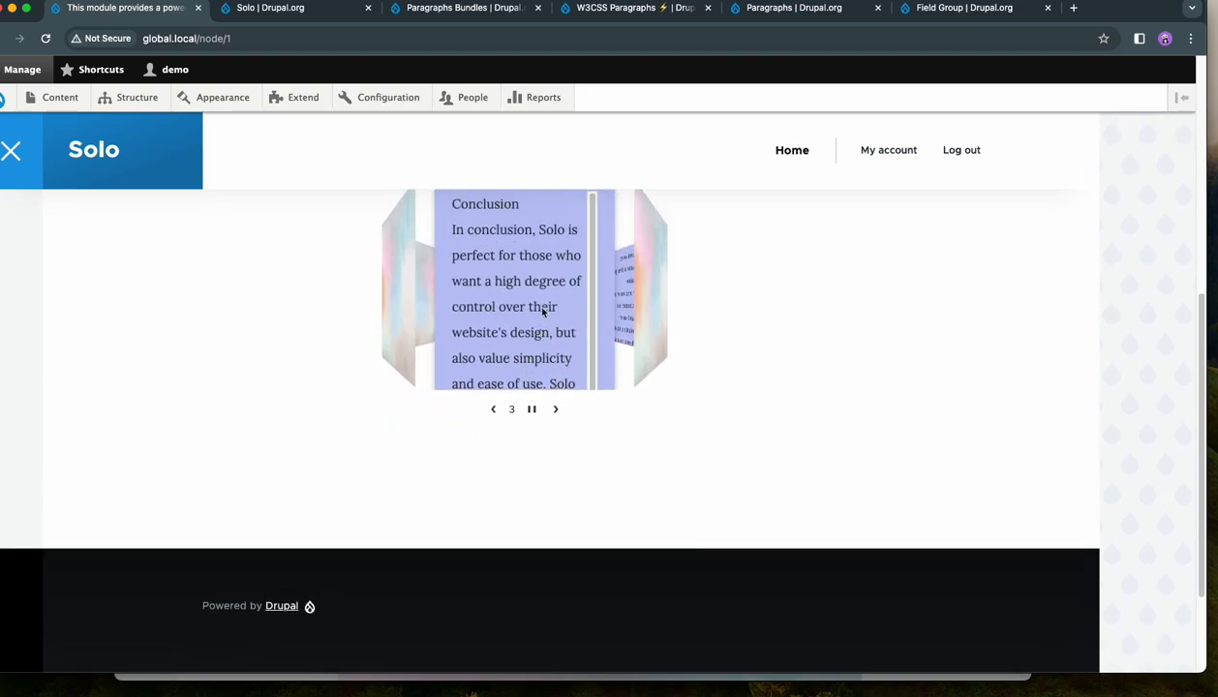
mouse_move(592, 258)
mouse_down()
mouse_move(594, 299)
mouse_move(589, 233)
mouse_up()
scroll(546, 345, down, 2)
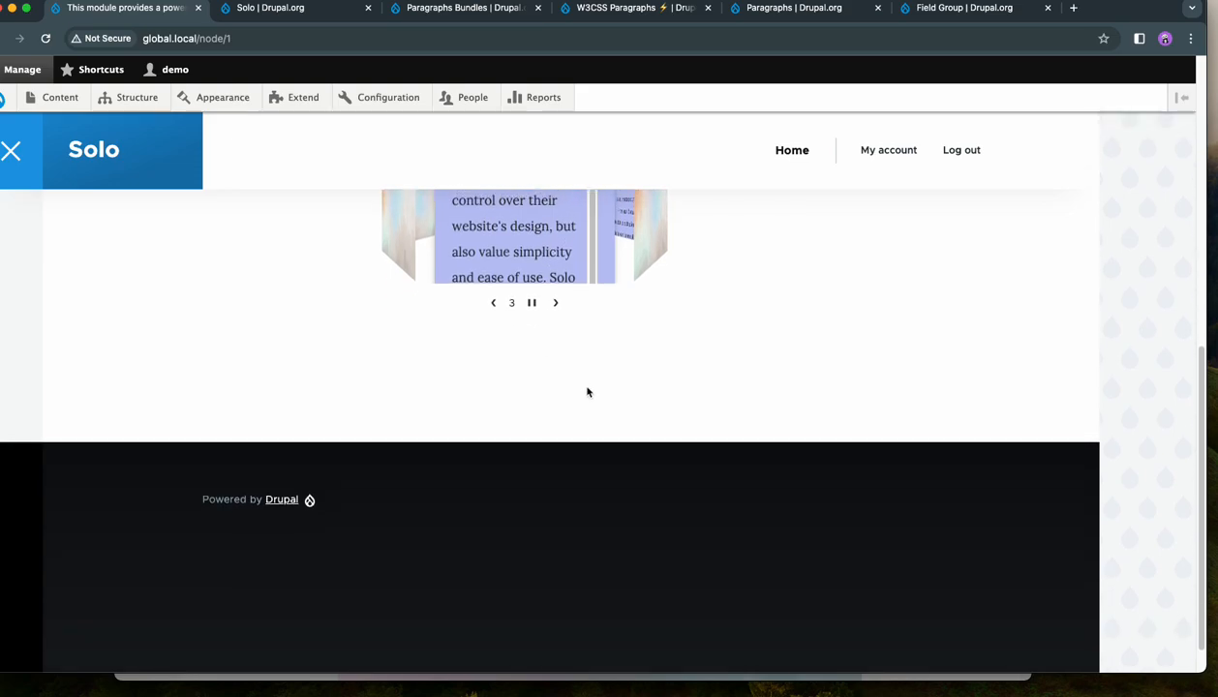
scroll(585, 387, up, 4)
scroll(576, 359, down, 3)
scroll(579, 361, up, 3)
mouse_move(591, 367)
mouse_down()
mouse_move(591, 417)
mouse_move(599, 397)
mouse_move(582, 453)
mouse_move(594, 375)
mouse_up()
click(811, 452)
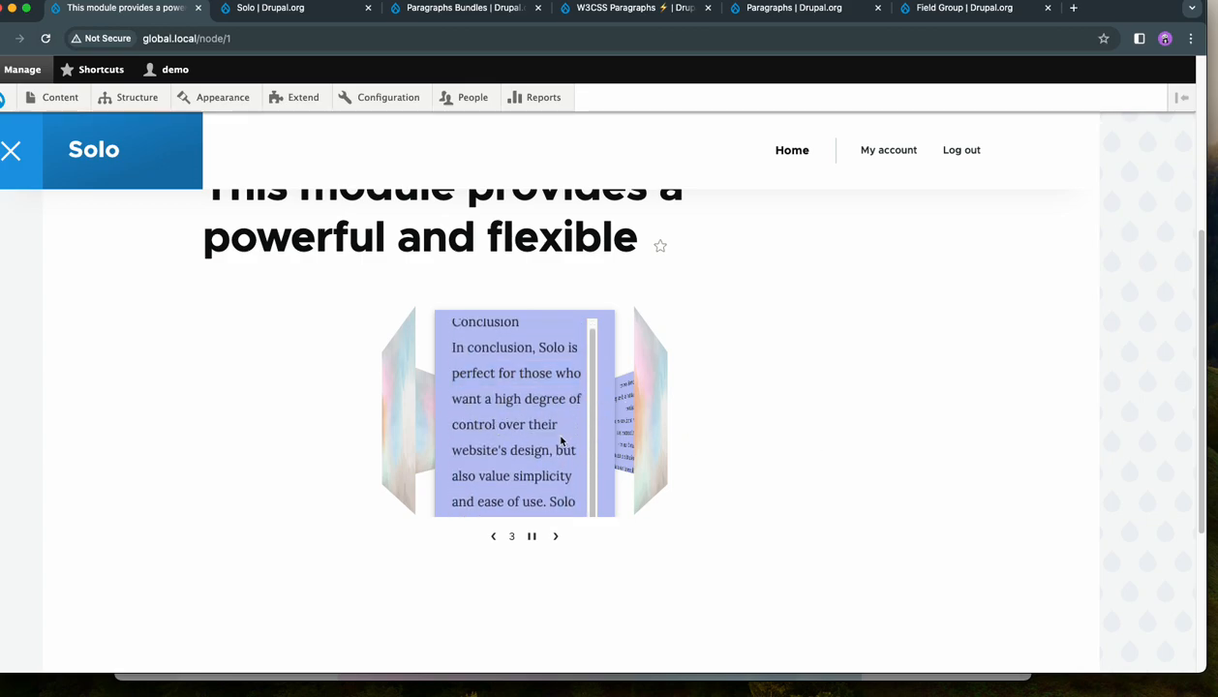
click(556, 537)
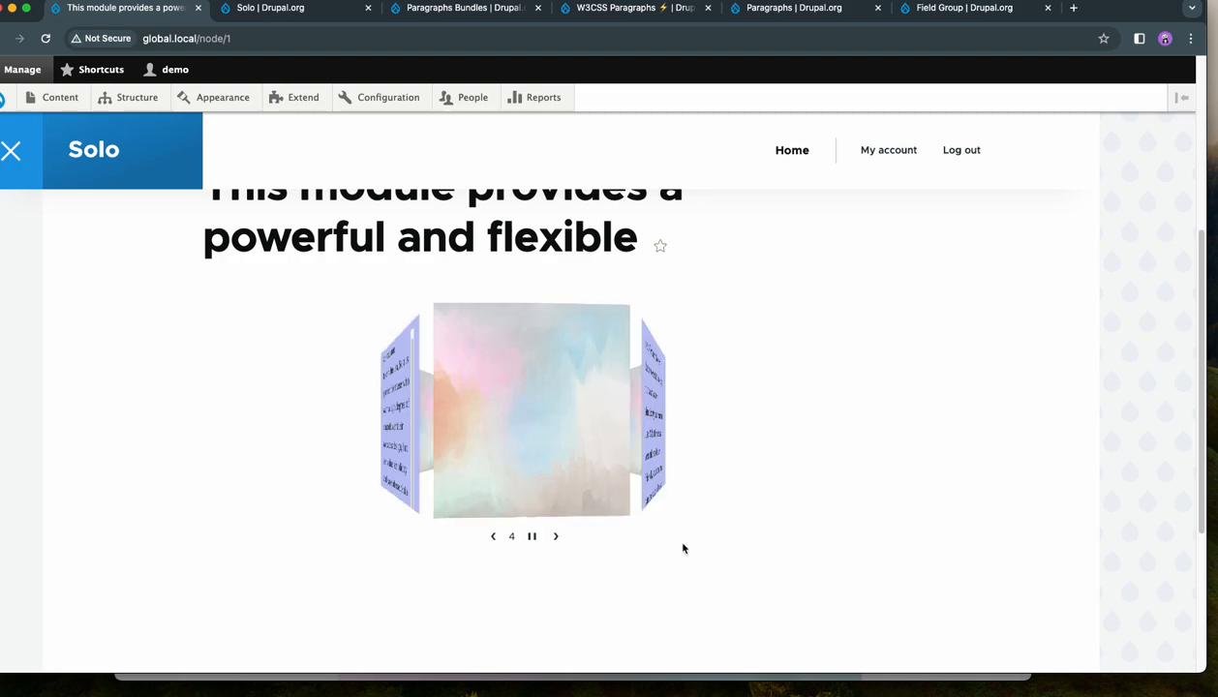
scroll(685, 460, up, 5)
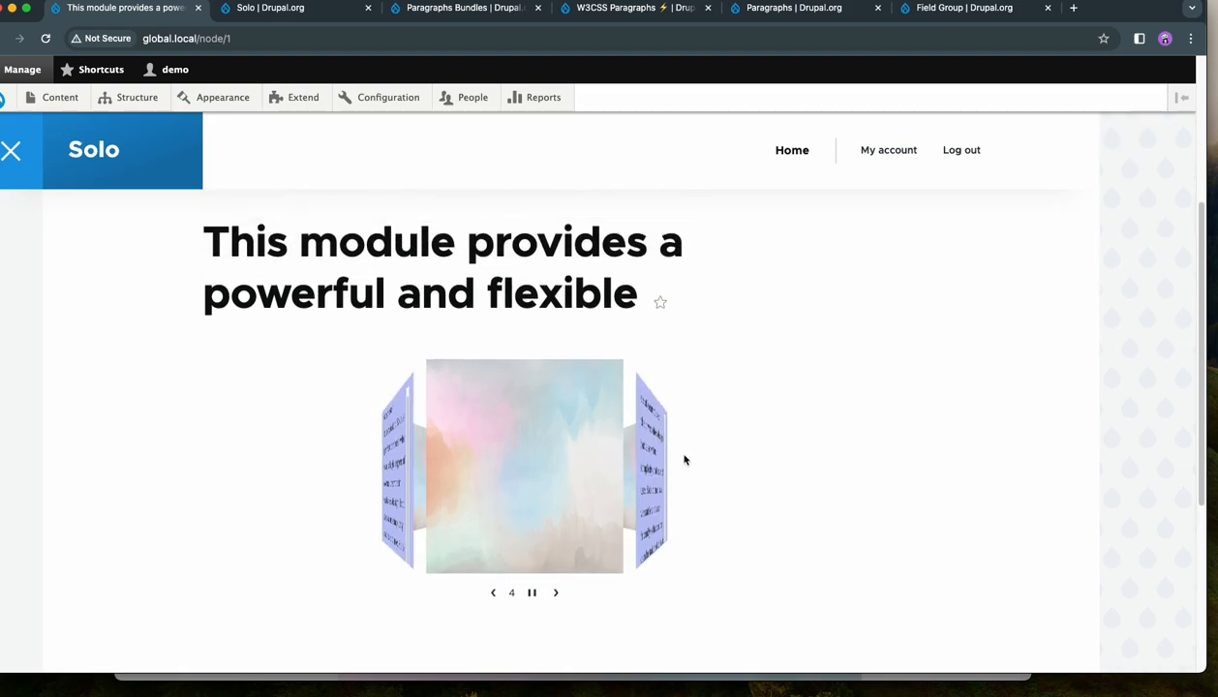
- Open the page for editing and show the display settings of its 3D Carousel paragraph
click(296, 399)
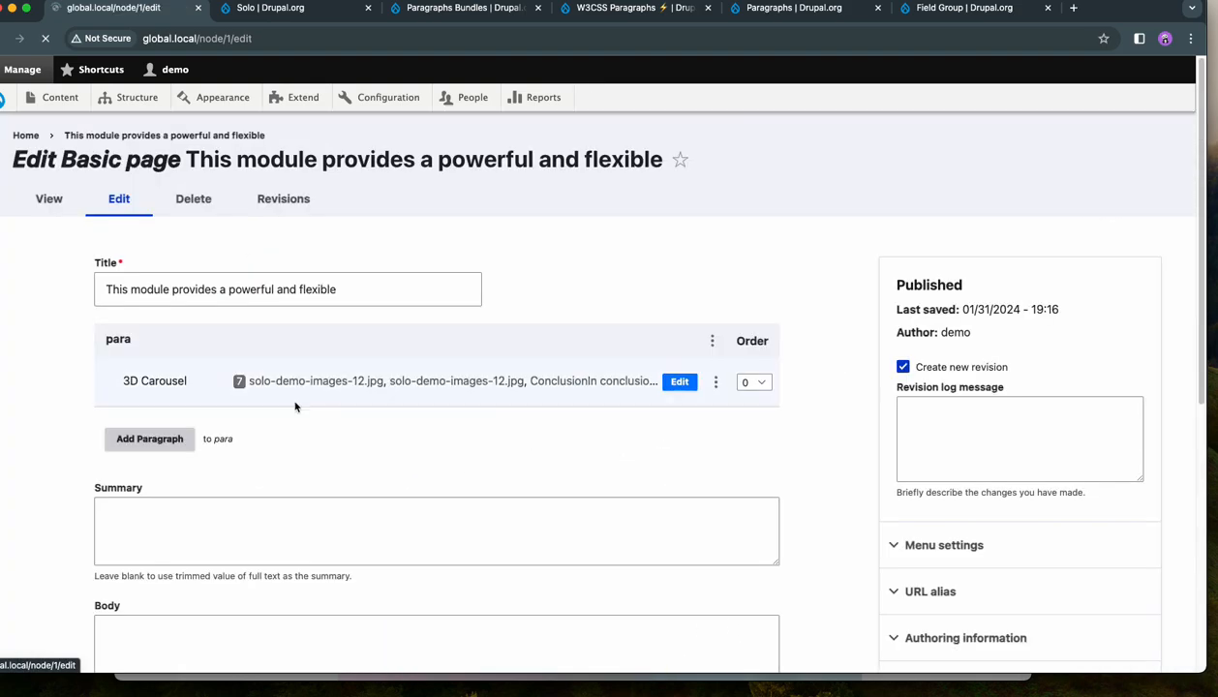
click(240, 433)
scroll(459, 432, down, 10)
scroll(459, 433, up, 1)
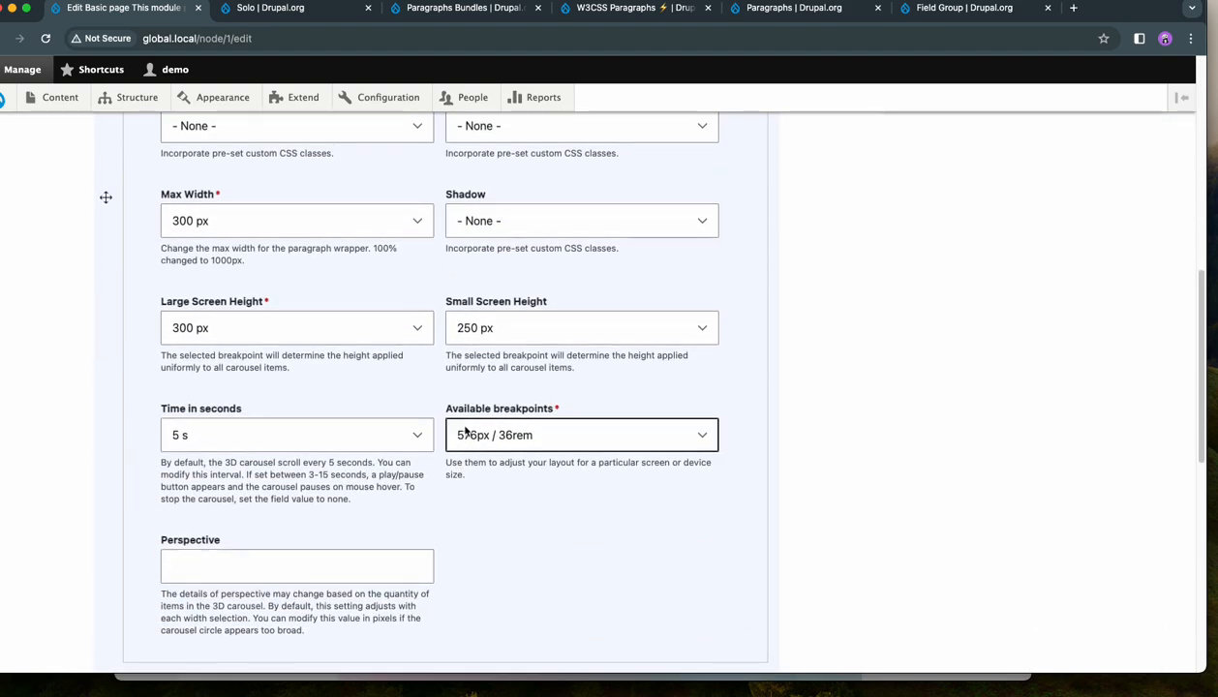
- Set the 3D Carousel's Large Screen Height to 450 px and its Small Screen Height to 400 px
click(304, 325)
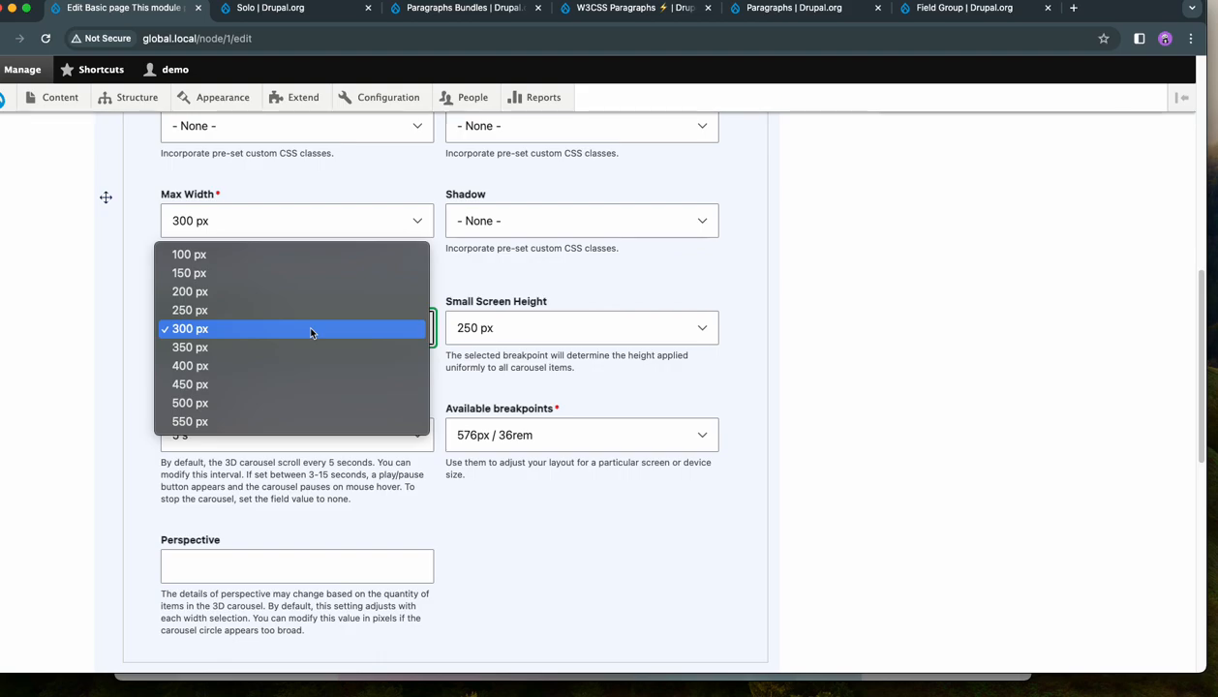
key(Escape)
click(516, 329)
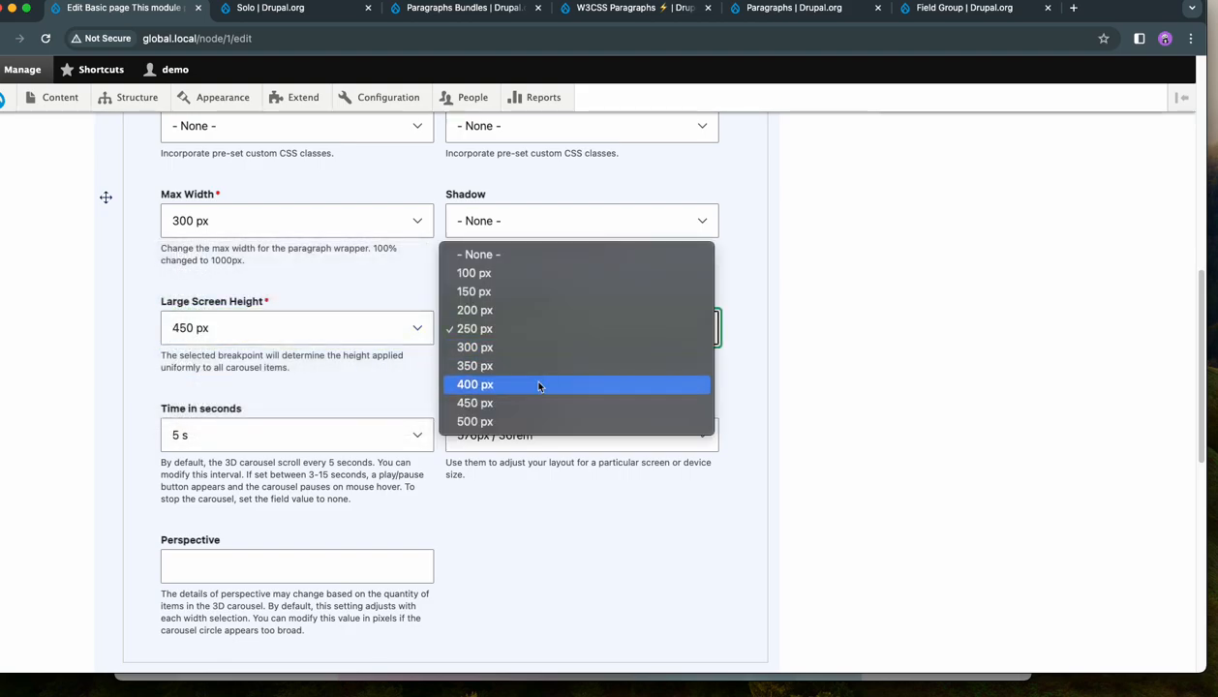
click(593, 386)
- Set the carousel's breakpoint to 992px / 62rem and its time in seconds to 3 s
click(603, 438)
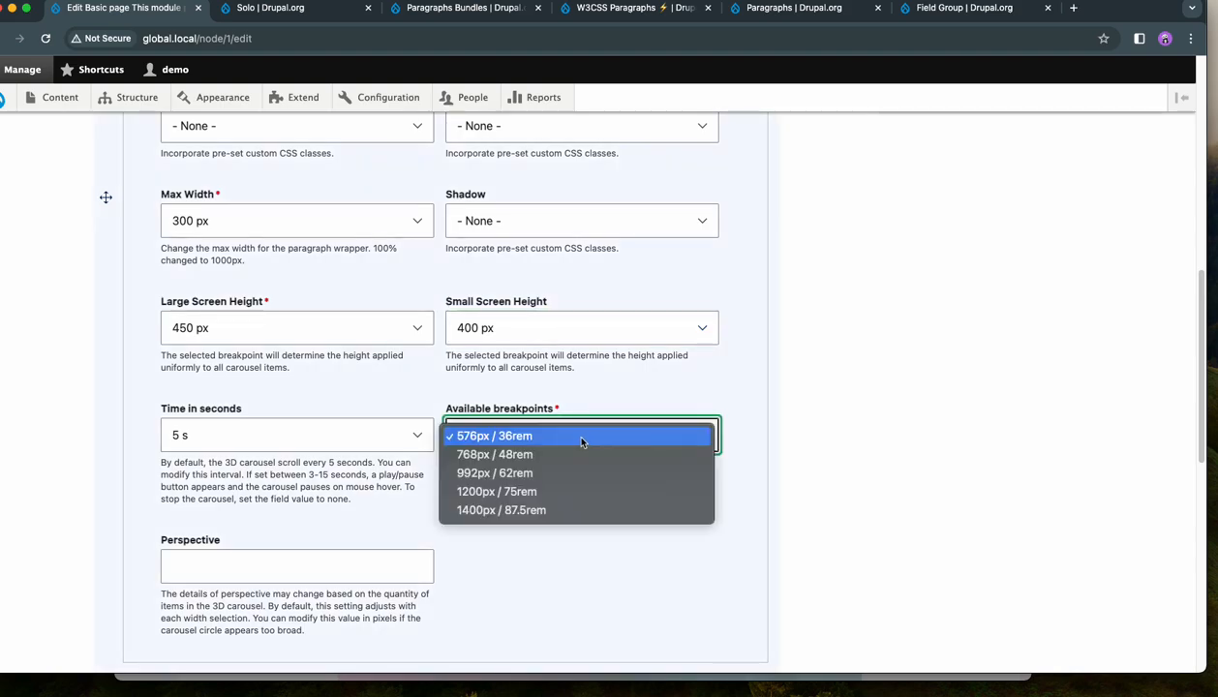
click(566, 477)
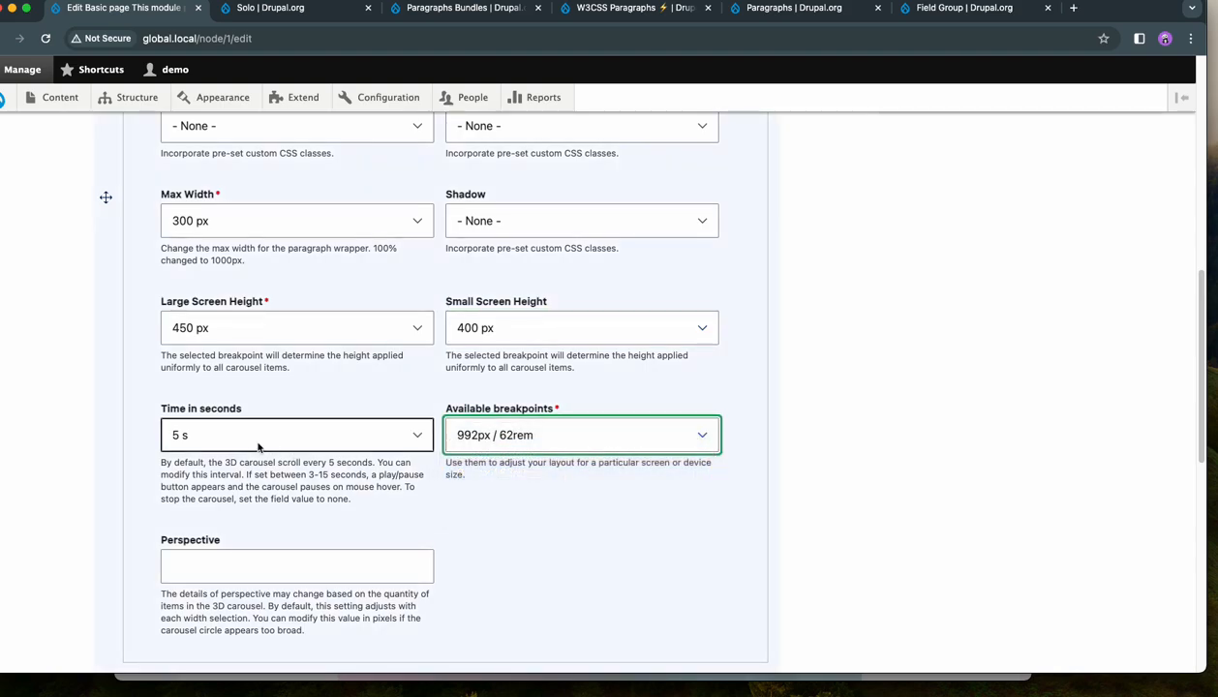
click(259, 441)
click(238, 399)
click(68, 401)
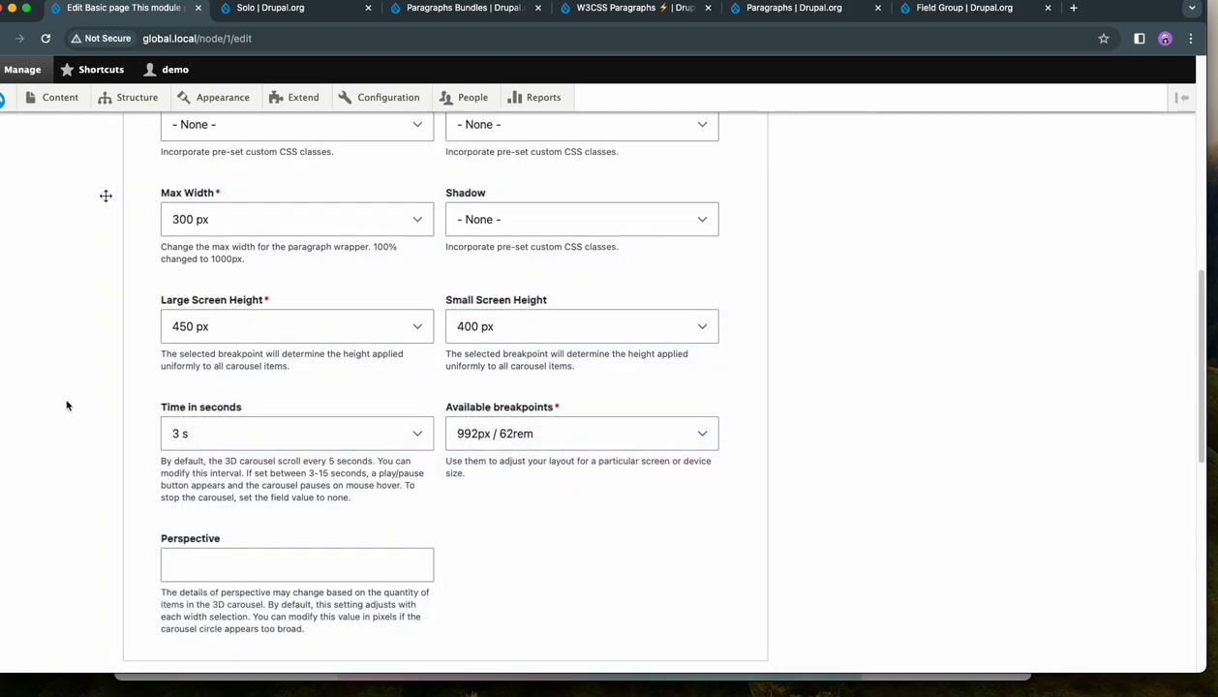
- Set the 3D Carousel's perspective to 700 and save the page
scroll(67, 401, down, 2)
click(206, 453)
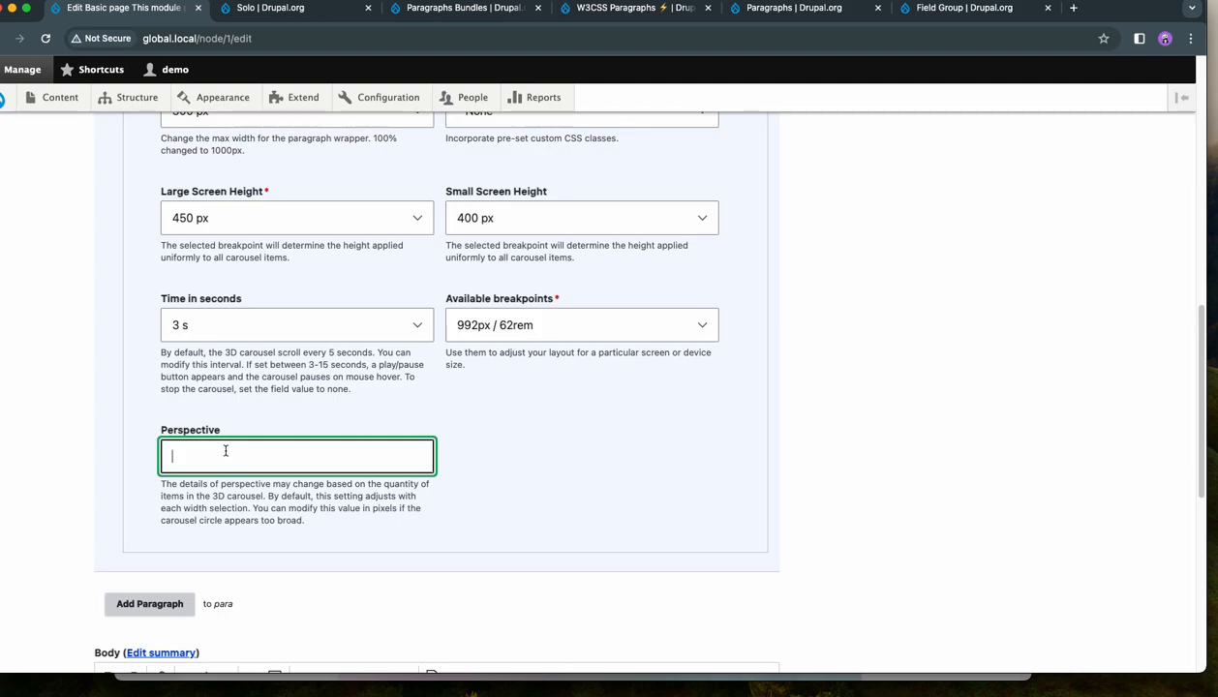
text(700)
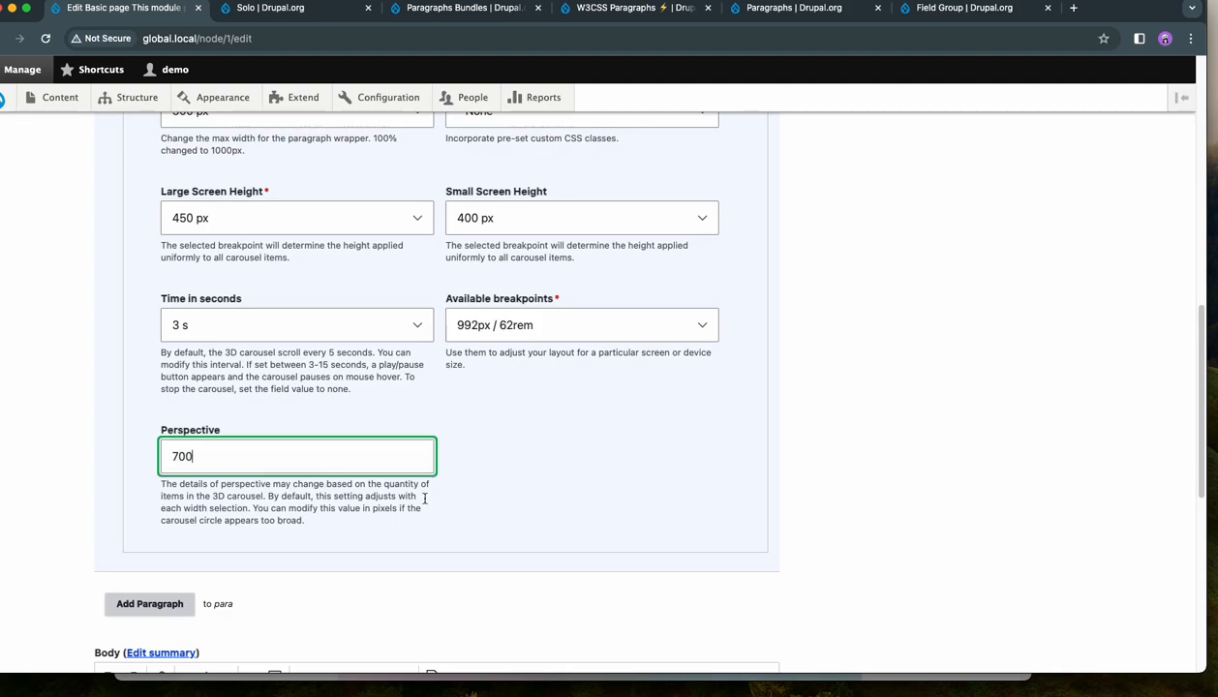
scroll(609, 474, down, 2)
scroll(607, 466, down, 1)
scroll(607, 466, up, 4)
scroll(608, 465, down, 2)
scroll(609, 463, down, 10)
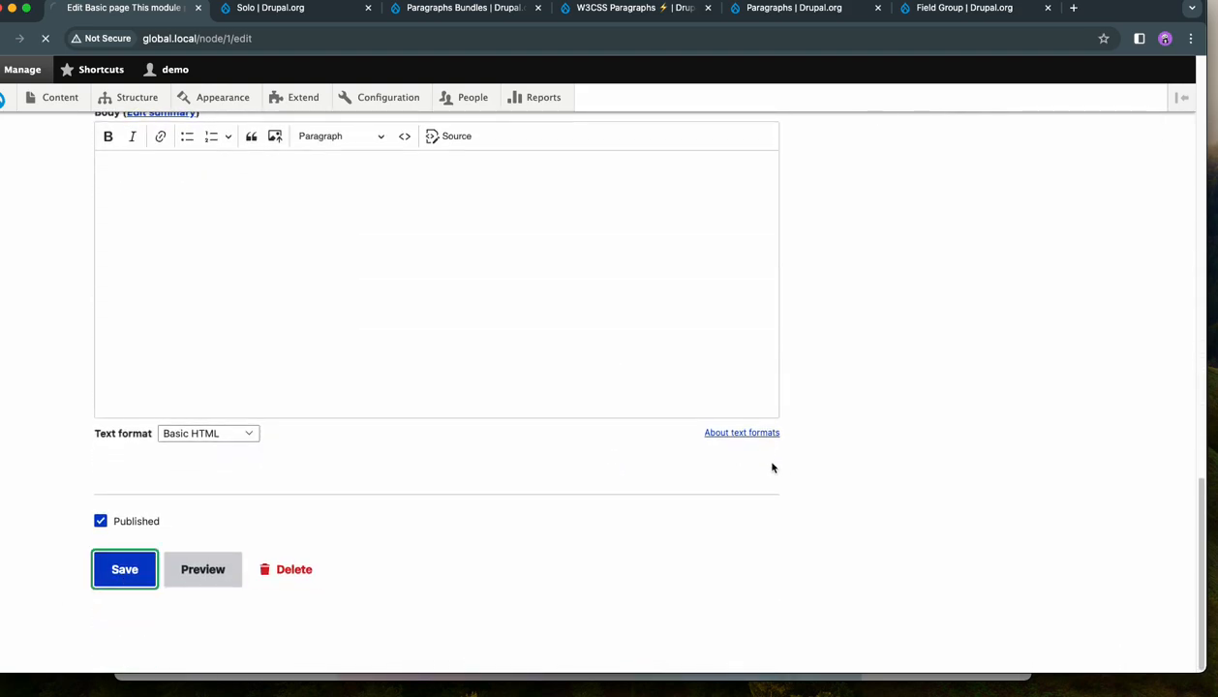
- Step through the 3D carousel's slides on the saved page to examine the new height, timing and perspective settings
scroll(856, 454, down, 10)
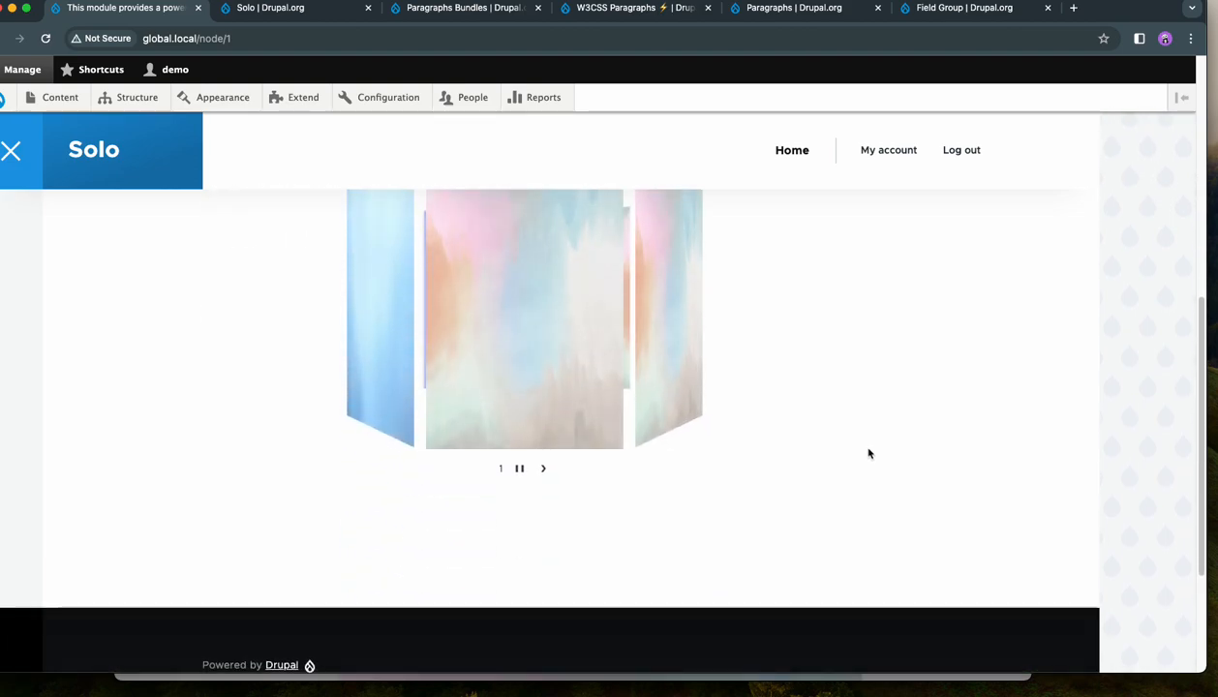
scroll(868, 453, up, 1)
click(540, 500)
click(554, 501)
click(557, 500)
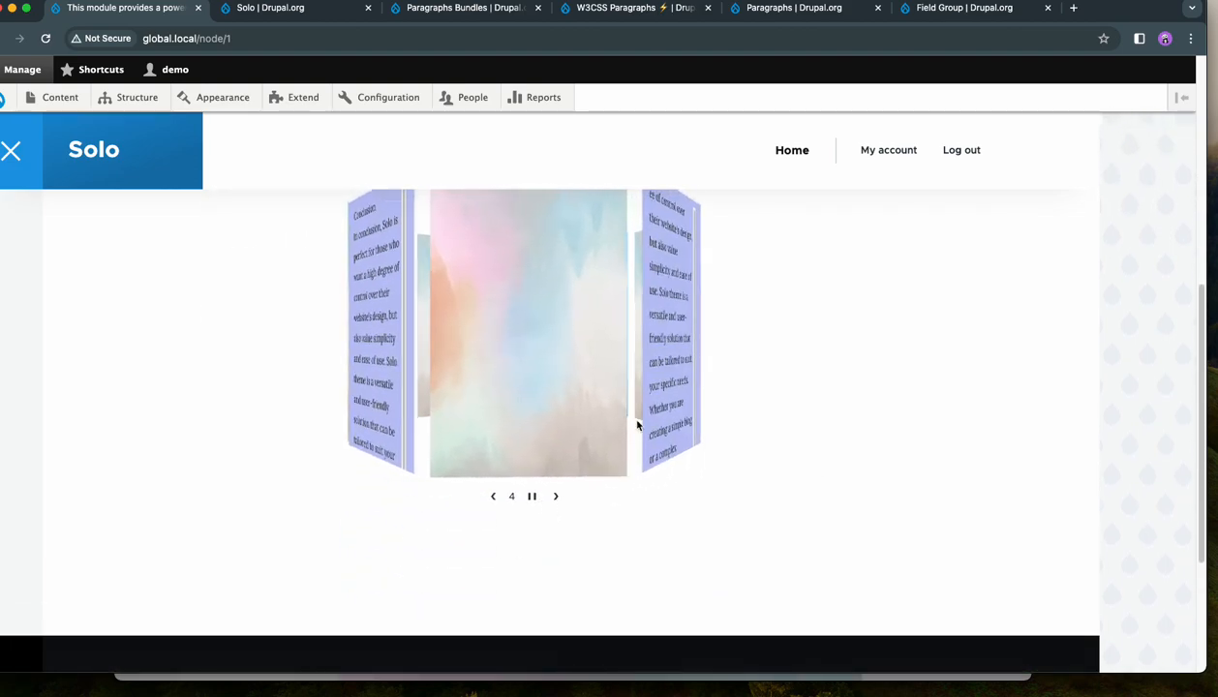
scroll(826, 444, up, 5)
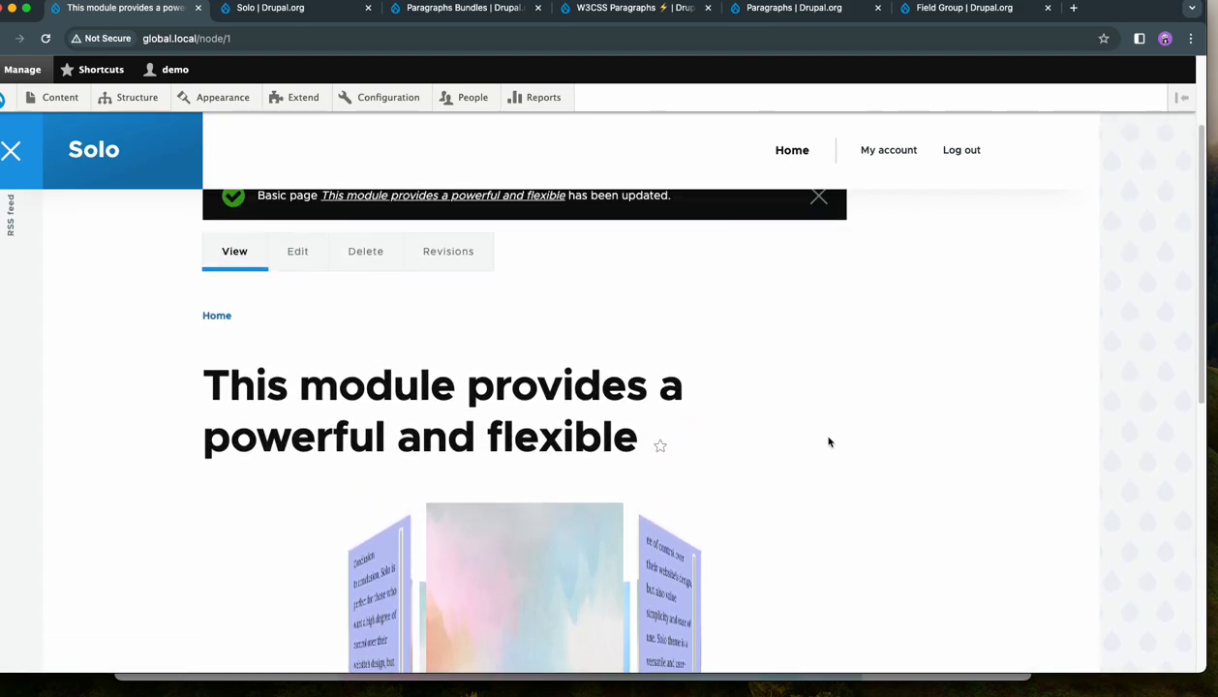
- Open the page's 3D Carousel paragraph for editing, set its Max Width to 600 px in the display settings, and save the page
click(295, 395)
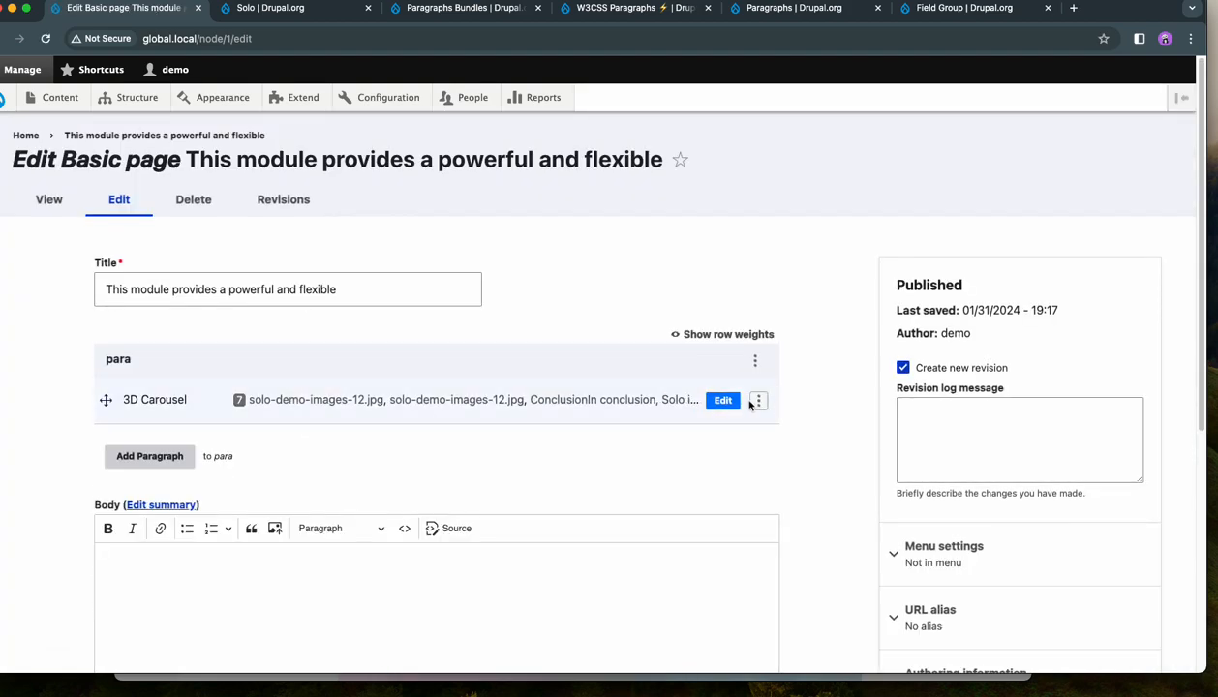
click(723, 400)
scroll(604, 422, down, 2)
click(222, 337)
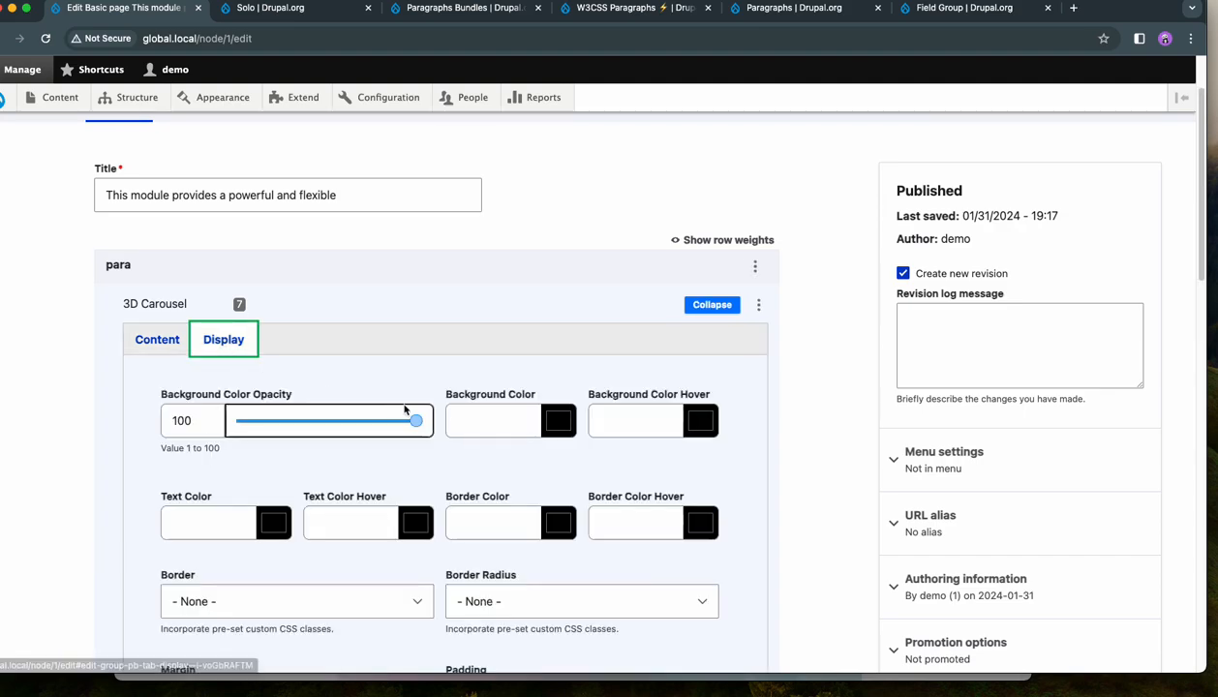
scroll(412, 412, down, 5)
scroll(413, 412, down, 3)
click(294, 426)
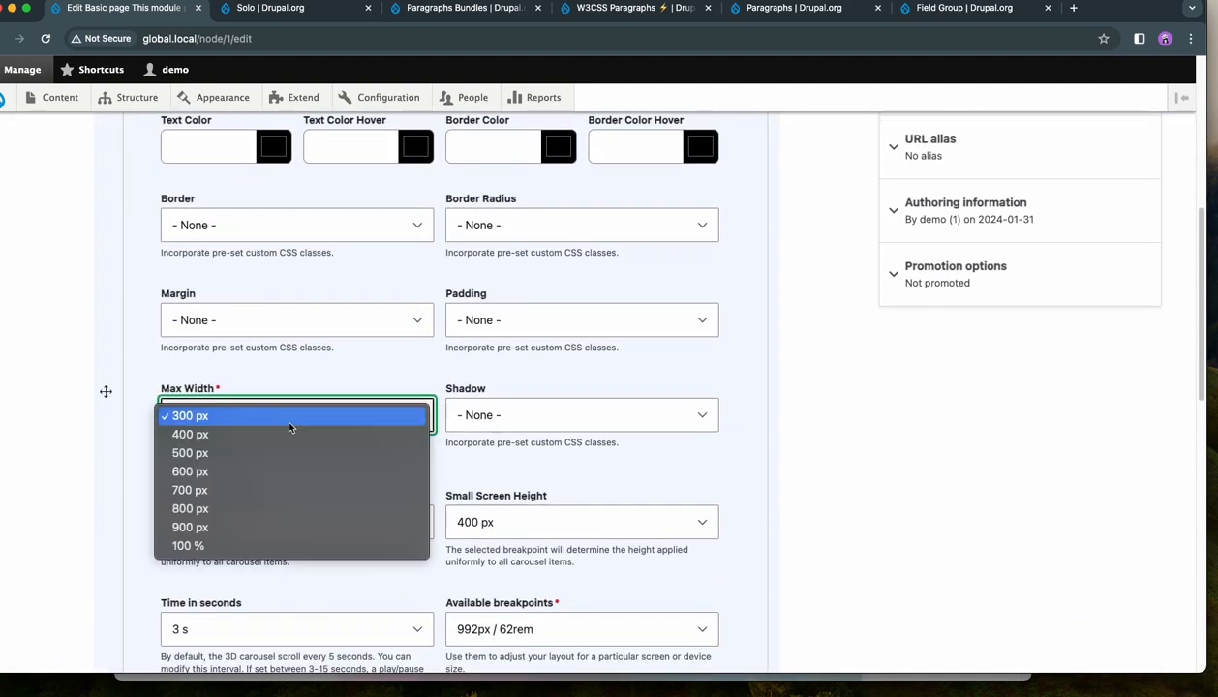
click(266, 473)
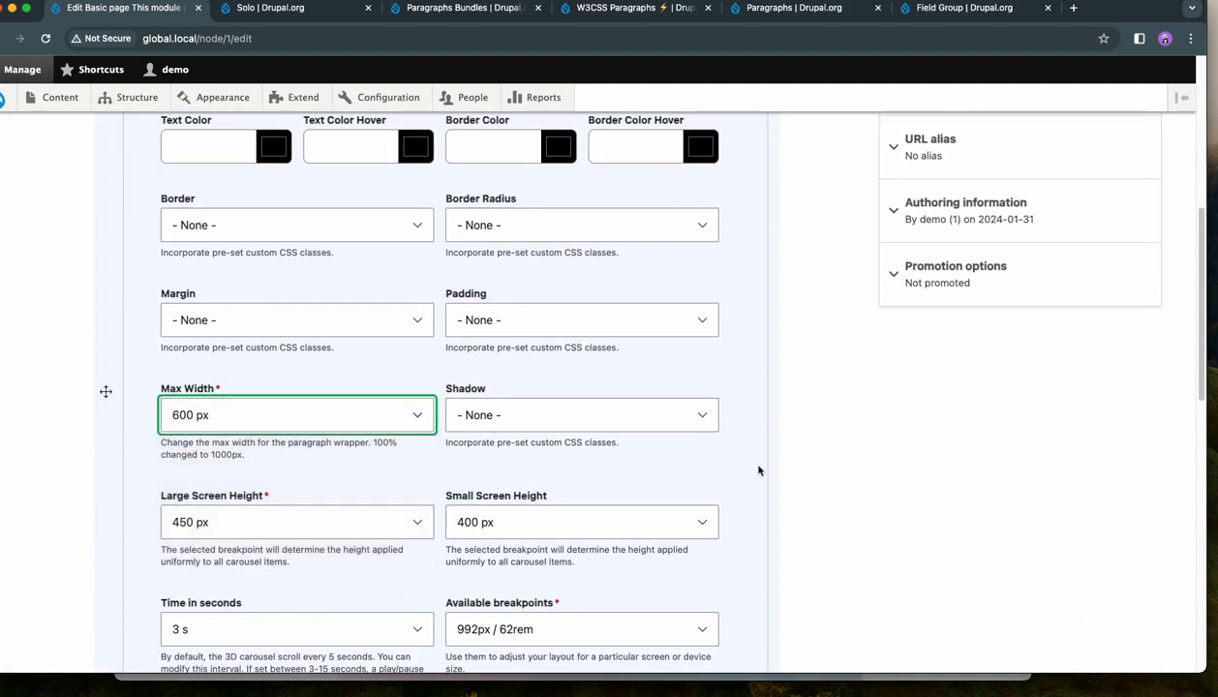
scroll(832, 460, down, 5)
scroll(834, 460, down, 2)
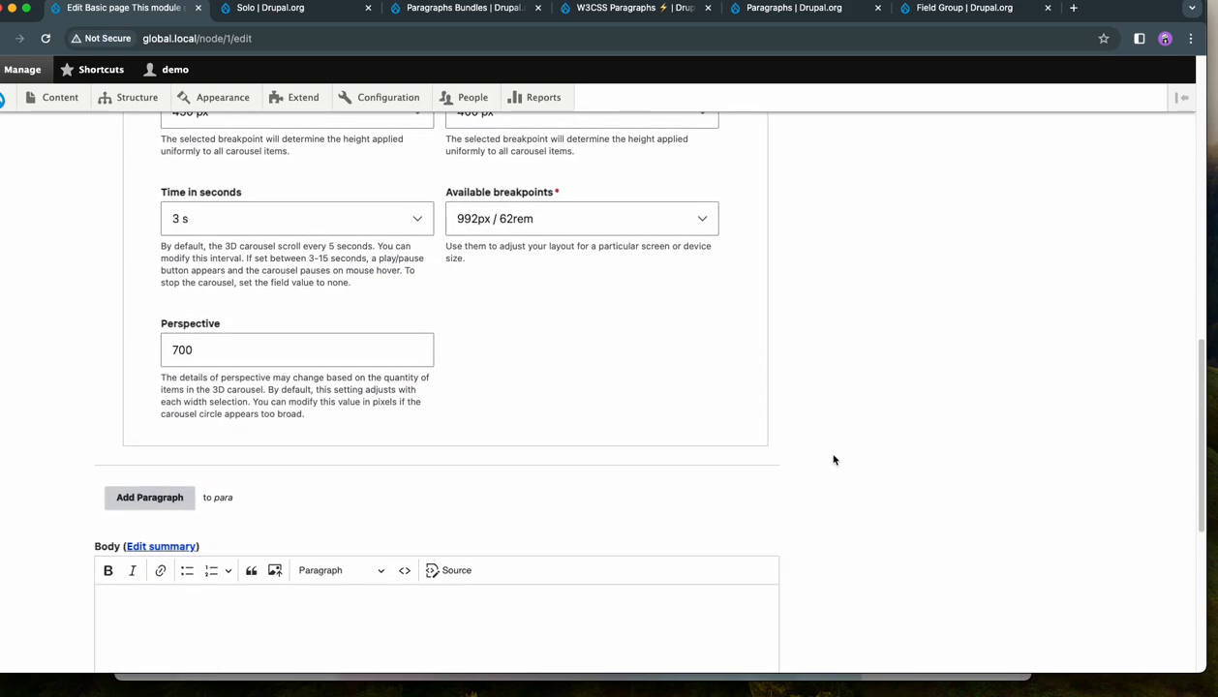
scroll(473, 506, down, 8)
click(122, 569)
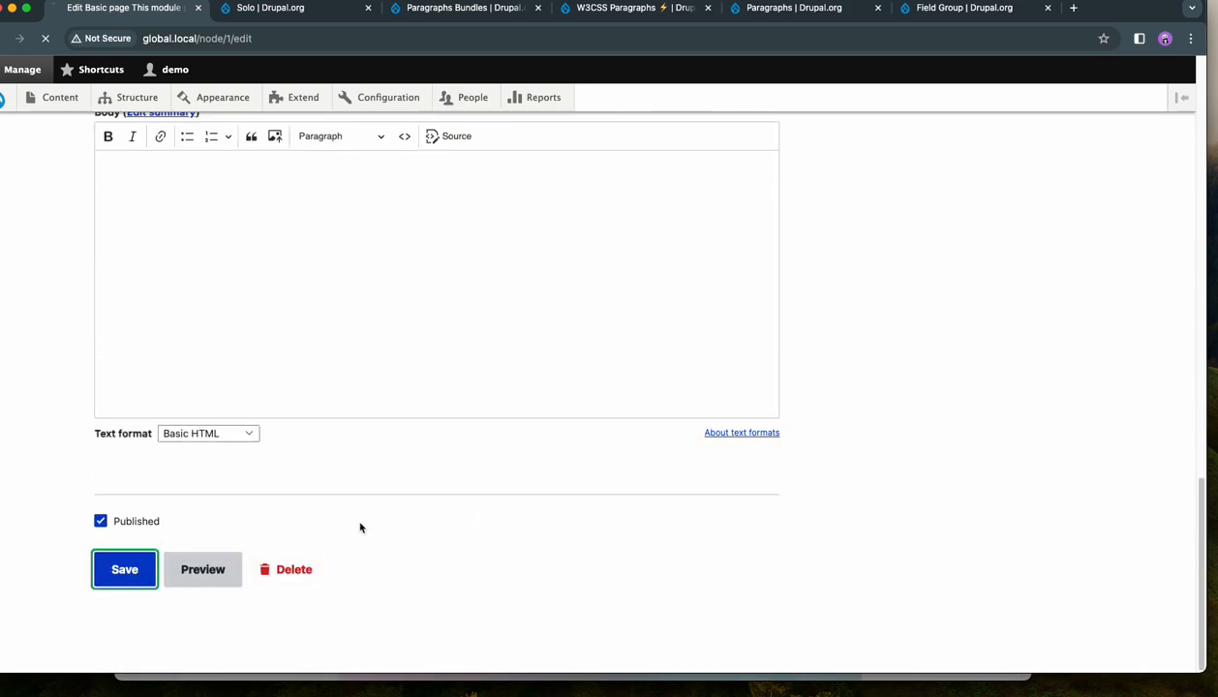
- Advance through the carousel's slides on the saved page to examine how they look at the 600 px maximum width
scroll(944, 426, down, 5)
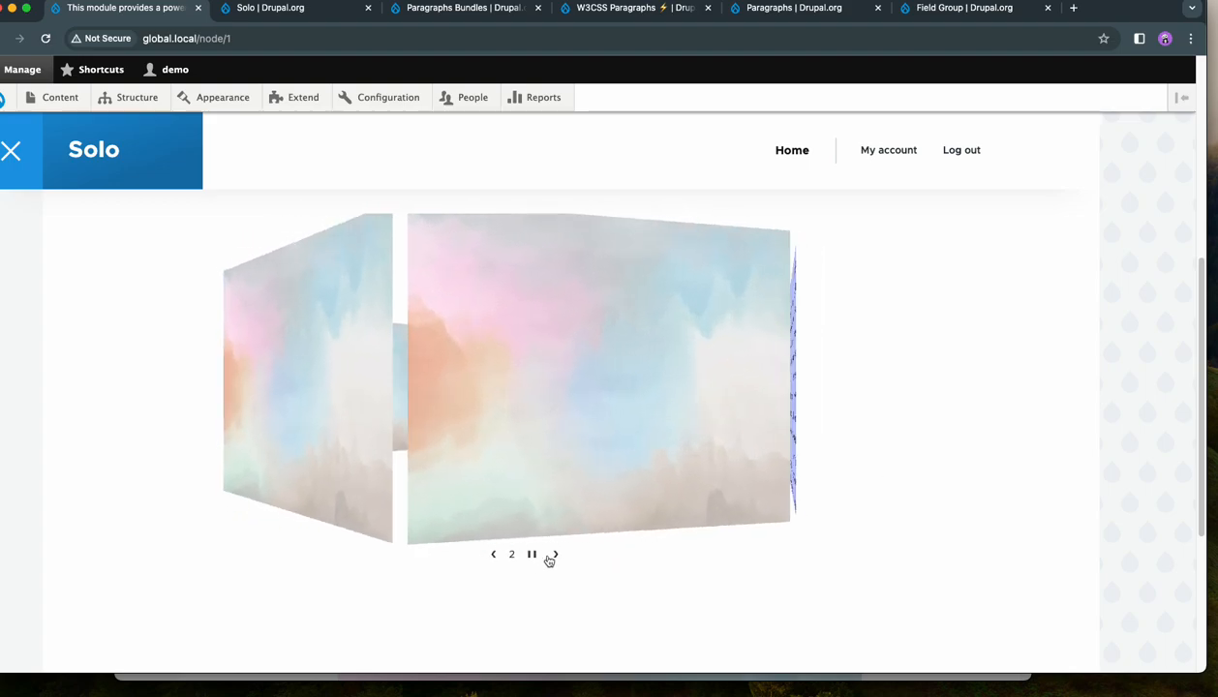
click(556, 557)
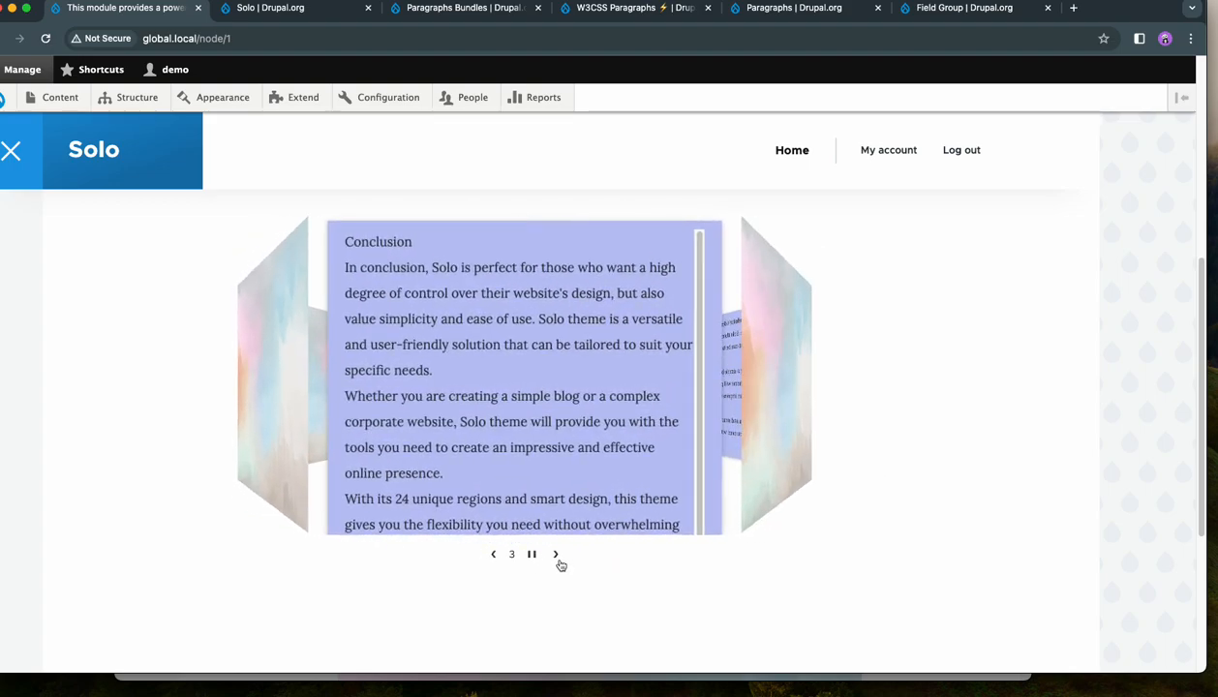
click(557, 558)
click(557, 559)
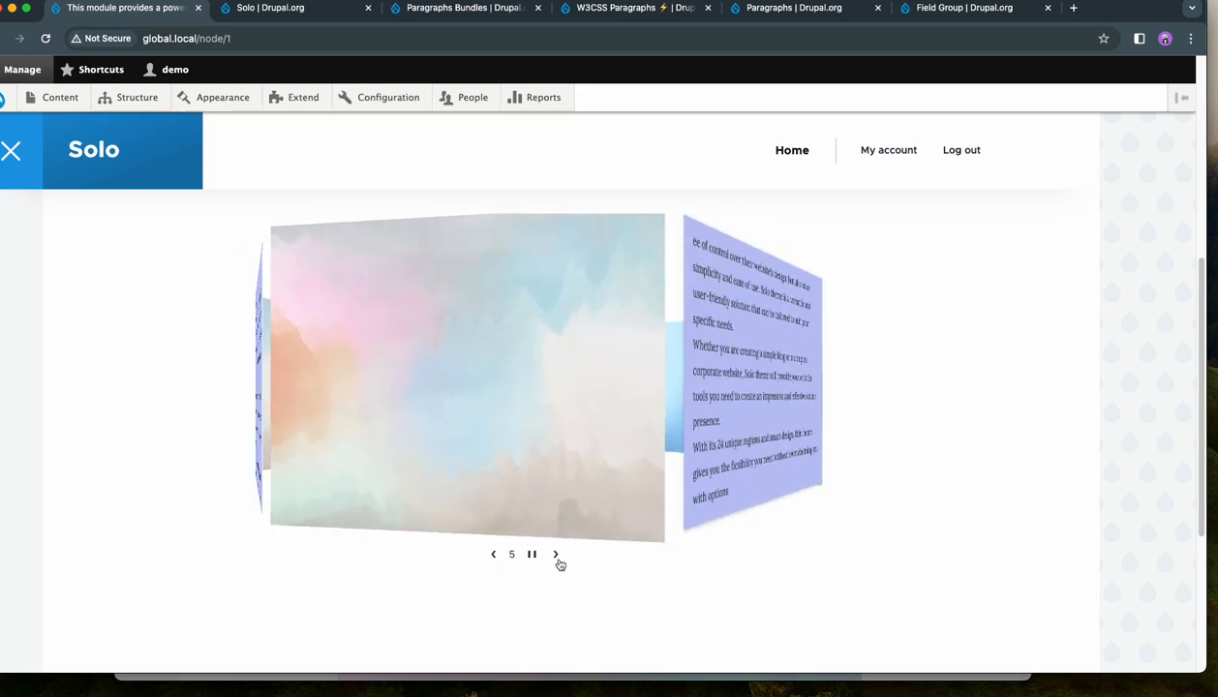
click(557, 559)
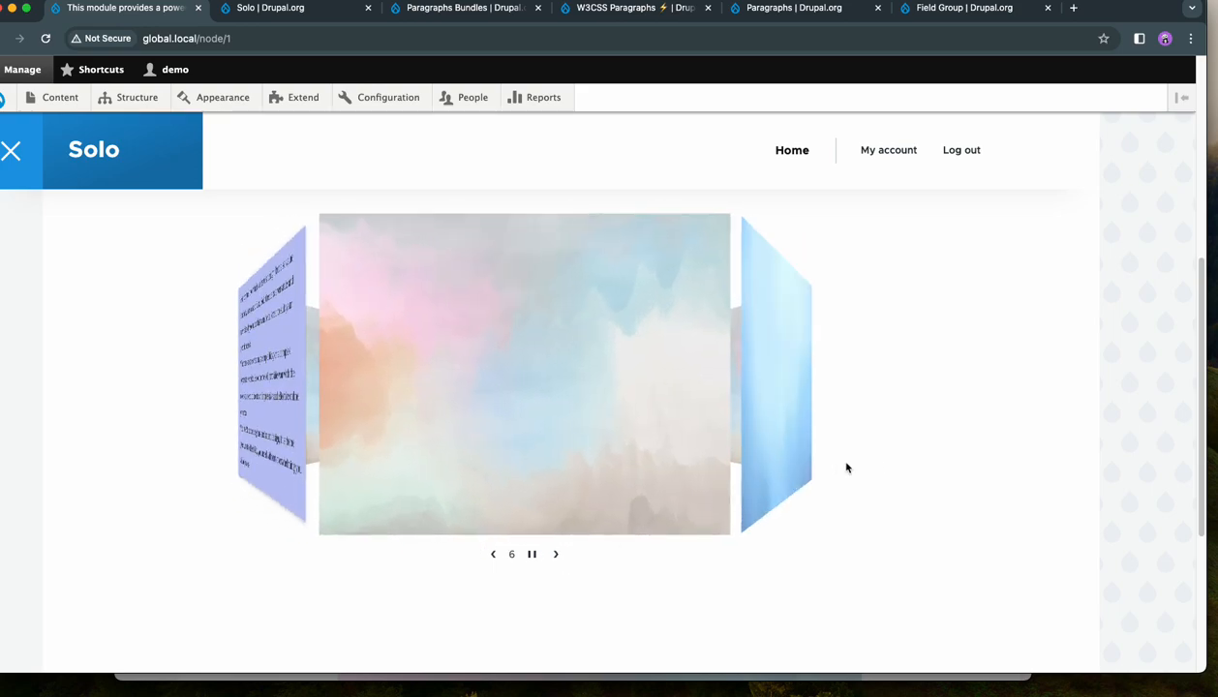
scroll(880, 463, up, 2)
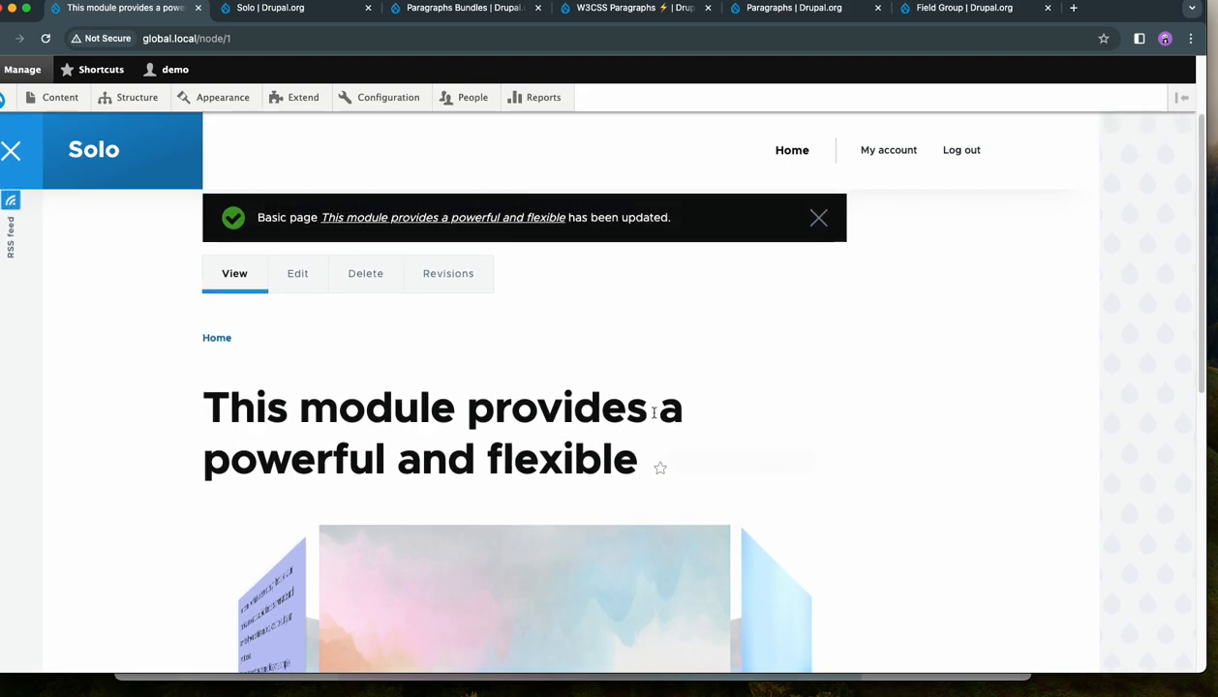
- Edit the page's 3D Carousel paragraph again and set its Max Width to 700 px in the display settings
click(310, 278)
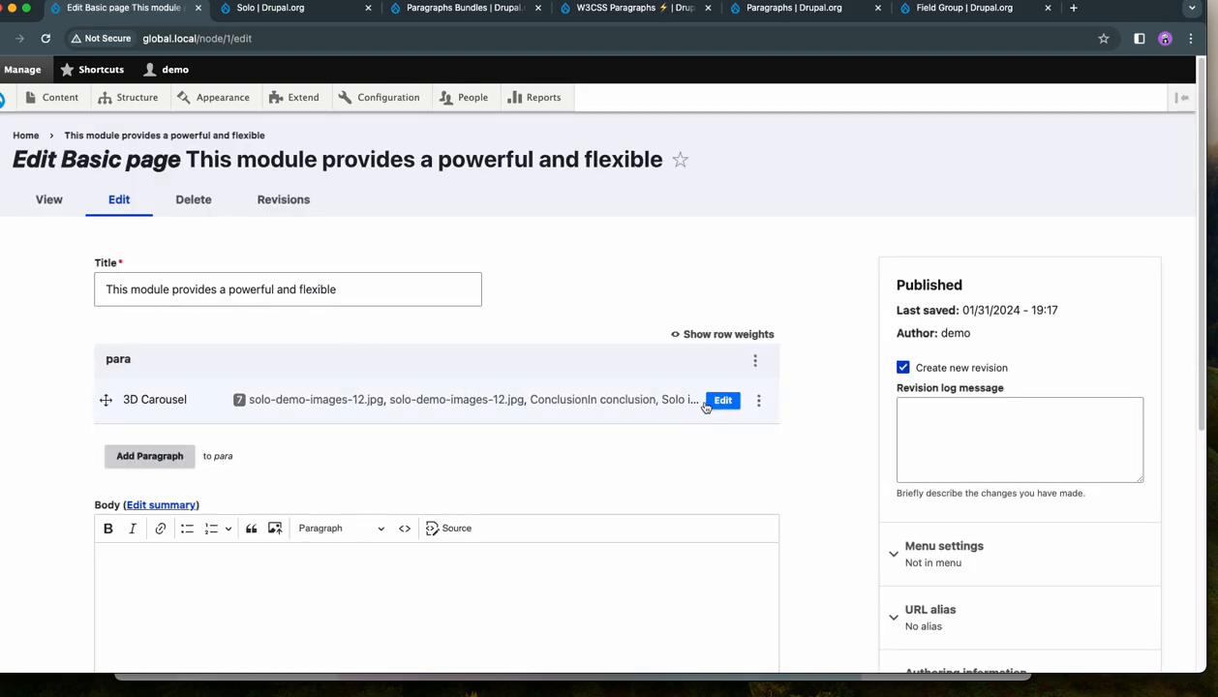
click(717, 407)
scroll(332, 261, down, 3)
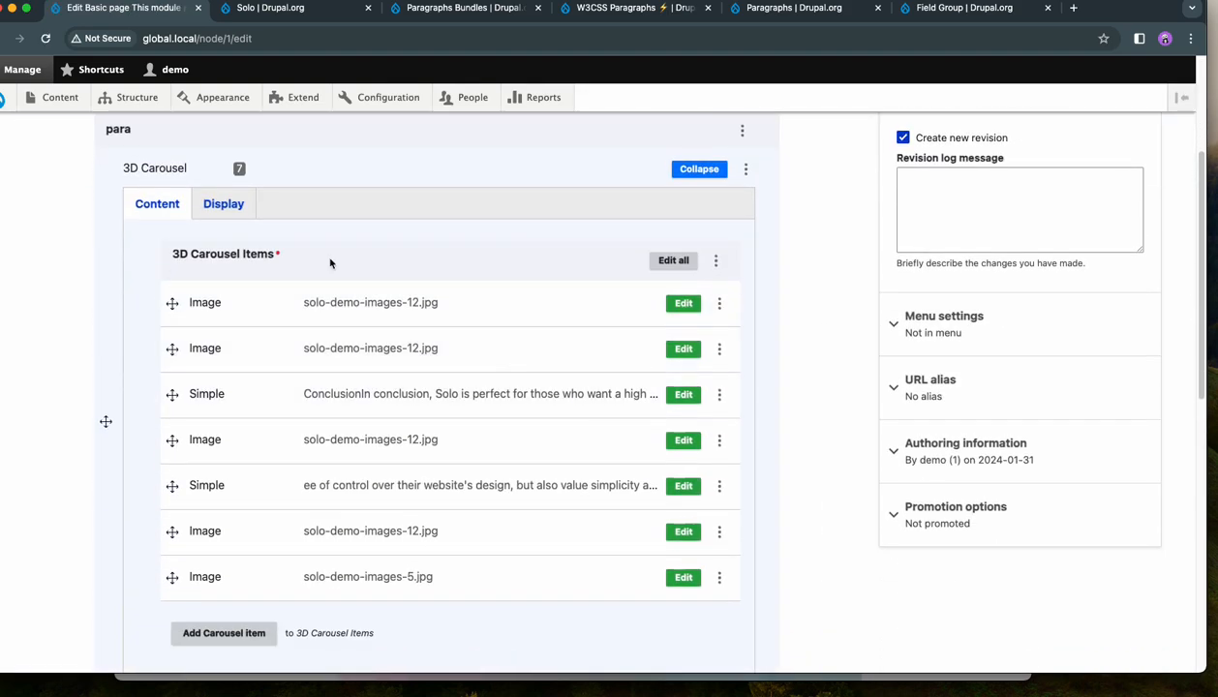
click(217, 203)
scroll(434, 334, down, 5)
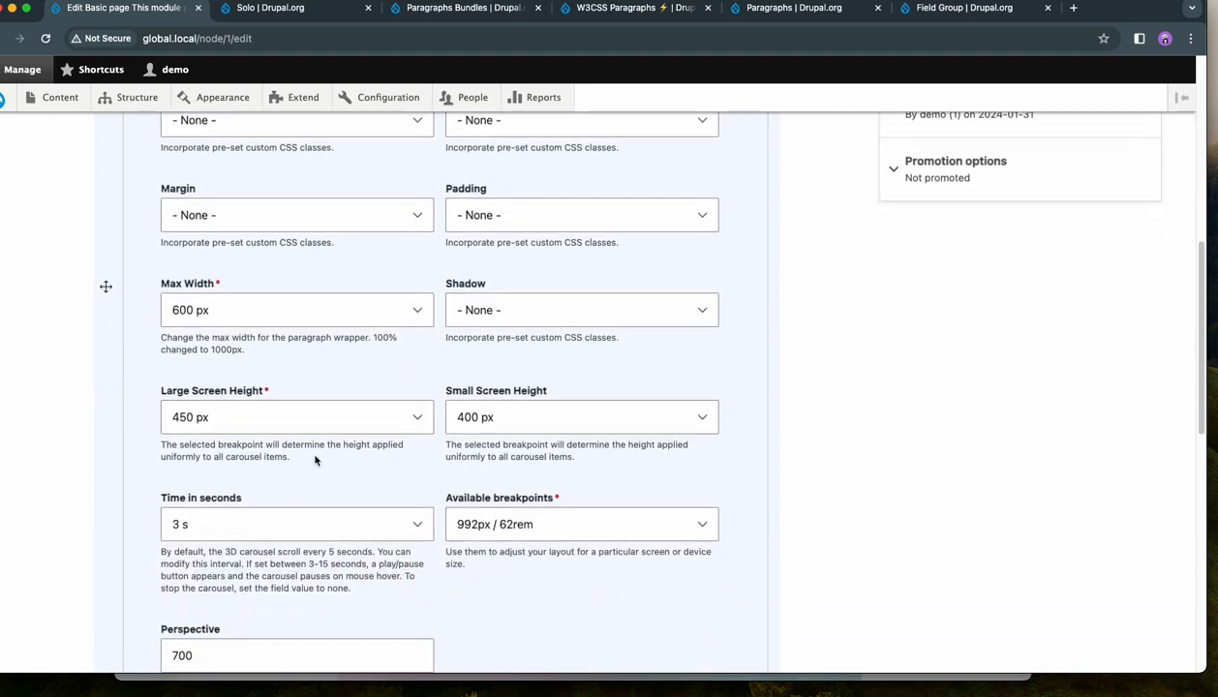
click(299, 310)
click(289, 329)
click(296, 308)
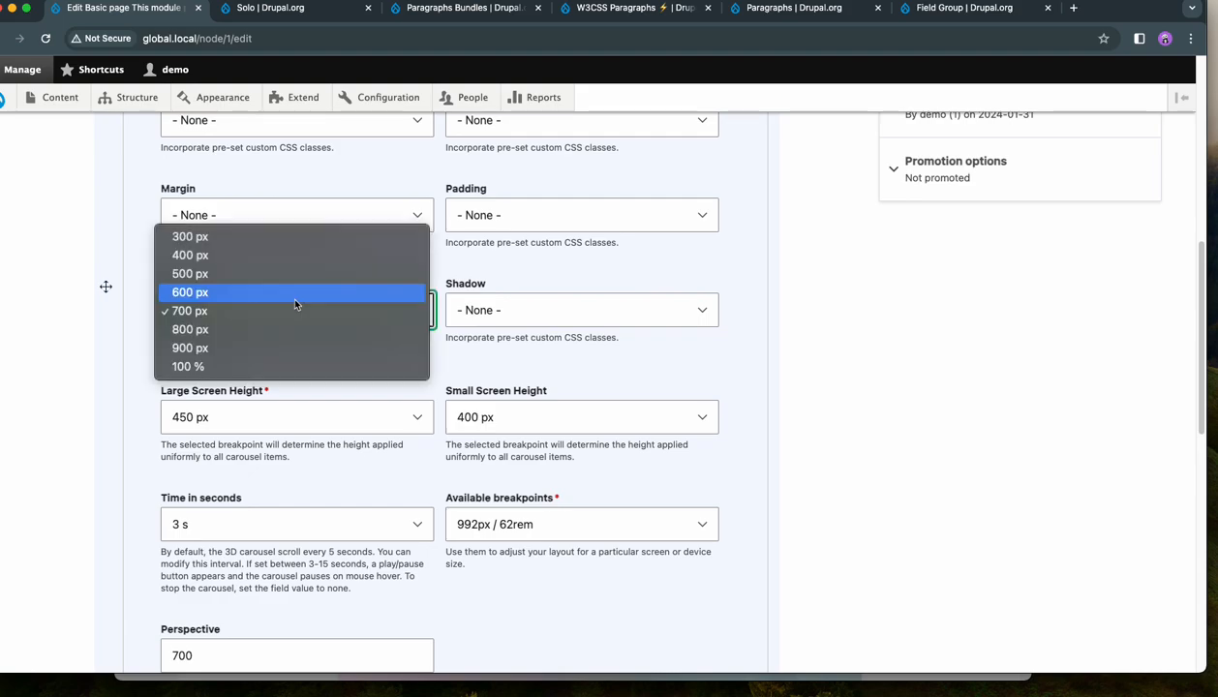
click(282, 390)
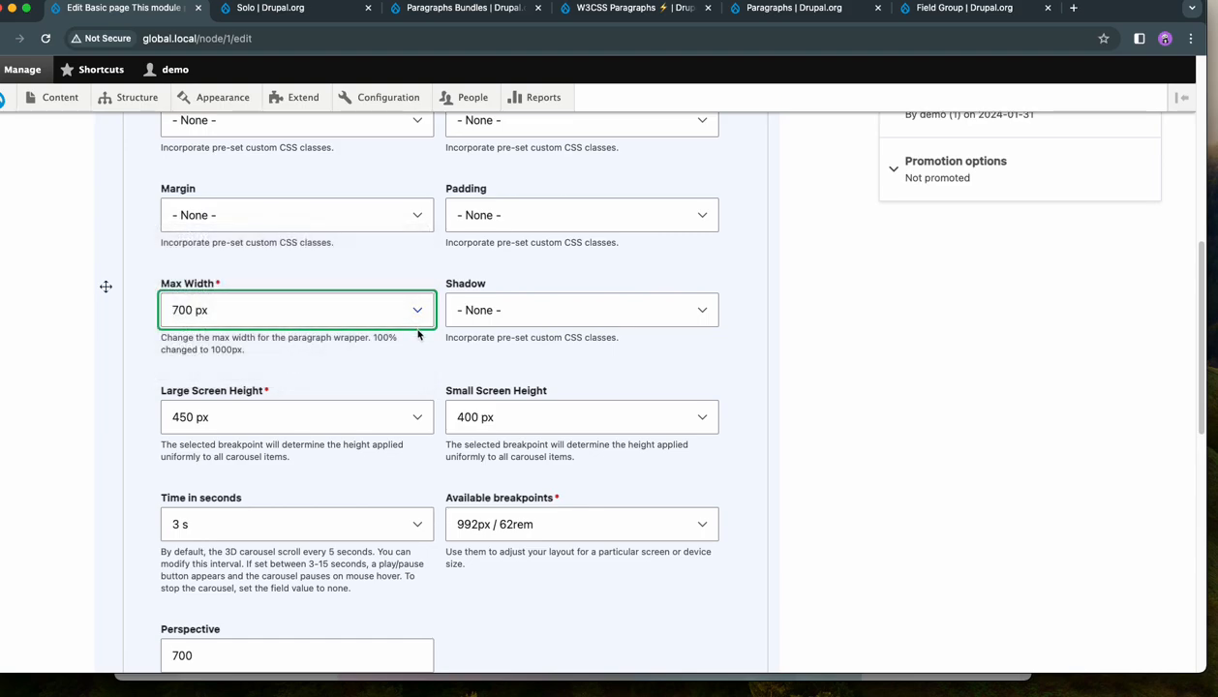
- Set the 3D Carousel's perspective to 2000 and save the page
scroll(545, 352, down, 5)
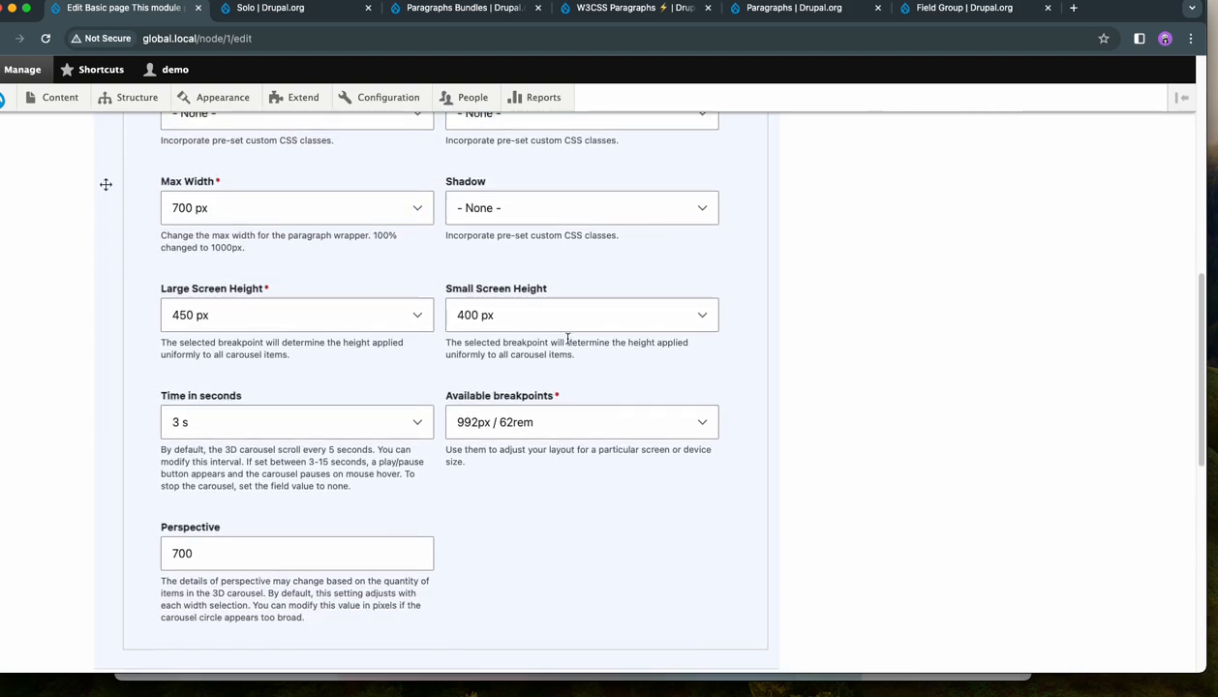
drag(221, 458, 141, 463)
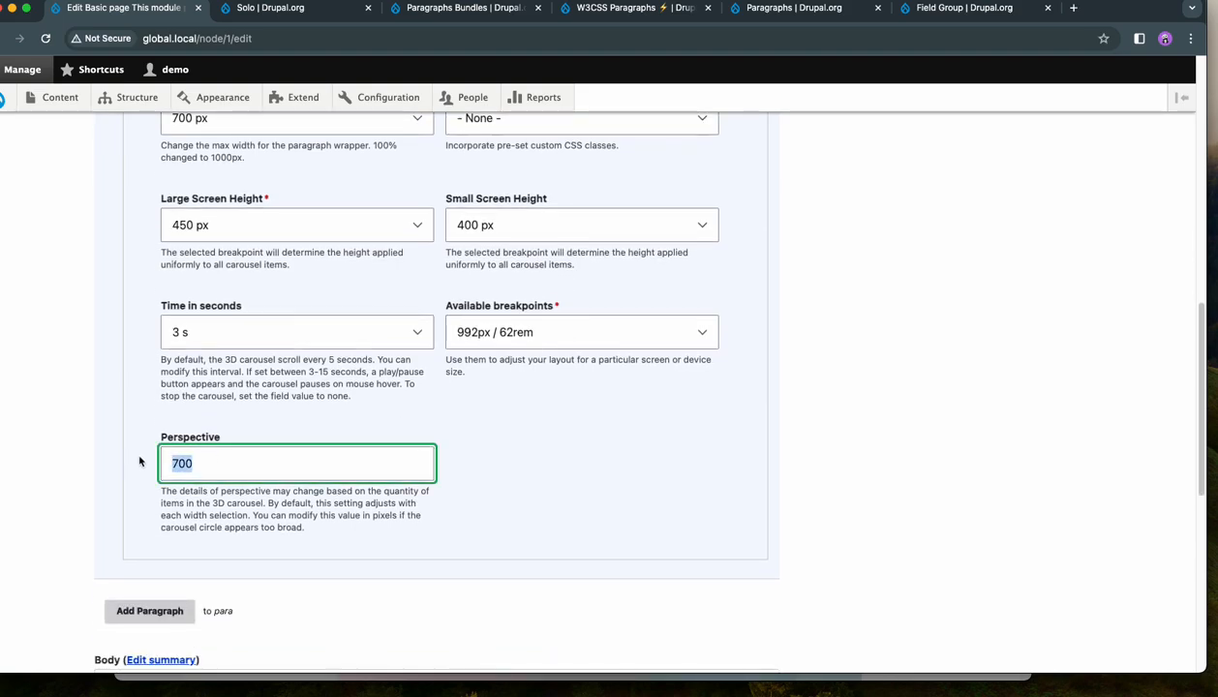
text(2000)
scroll(555, 427, down, 14)
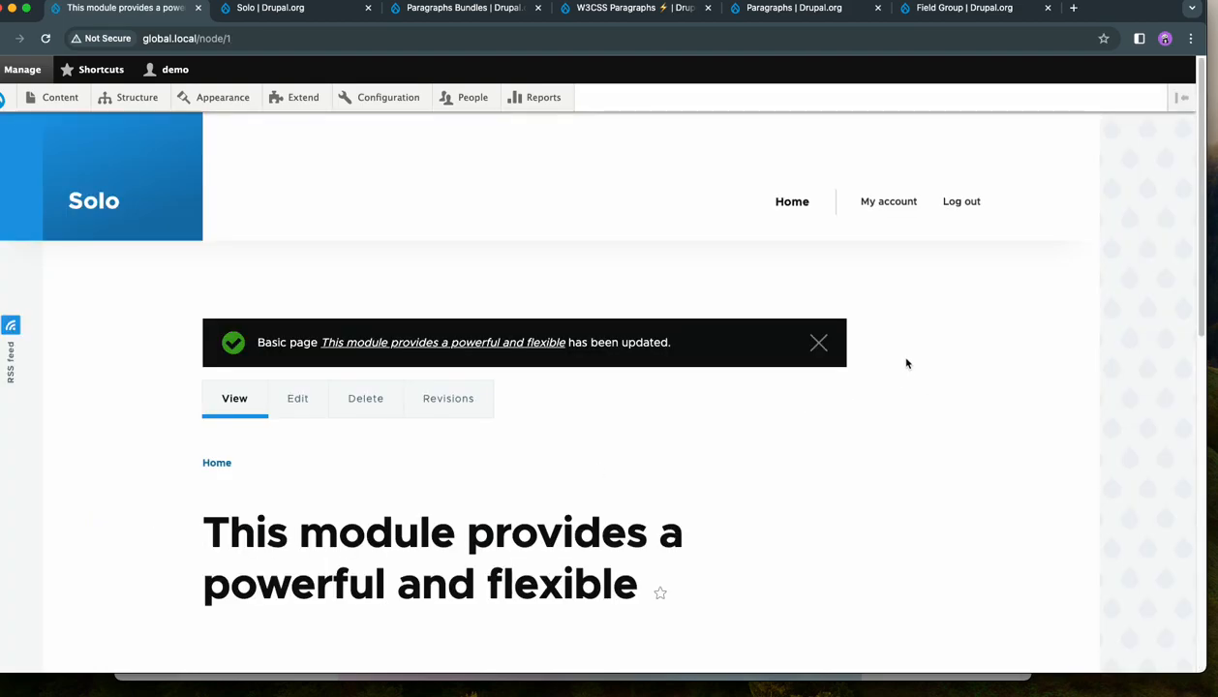
- Step through all the carousel's slides to examine their appearance with the 700 px width and 2000 perspective
scroll(903, 361, down, 5)
scroll(844, 395, up, 1)
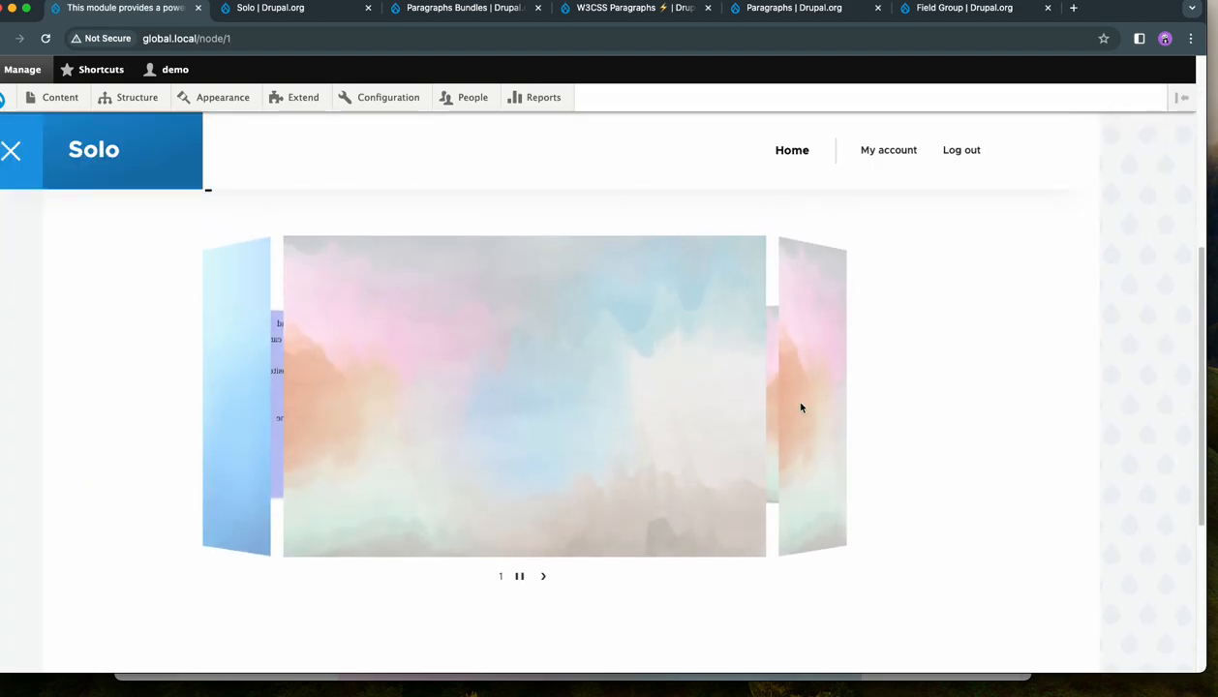
click(546, 581)
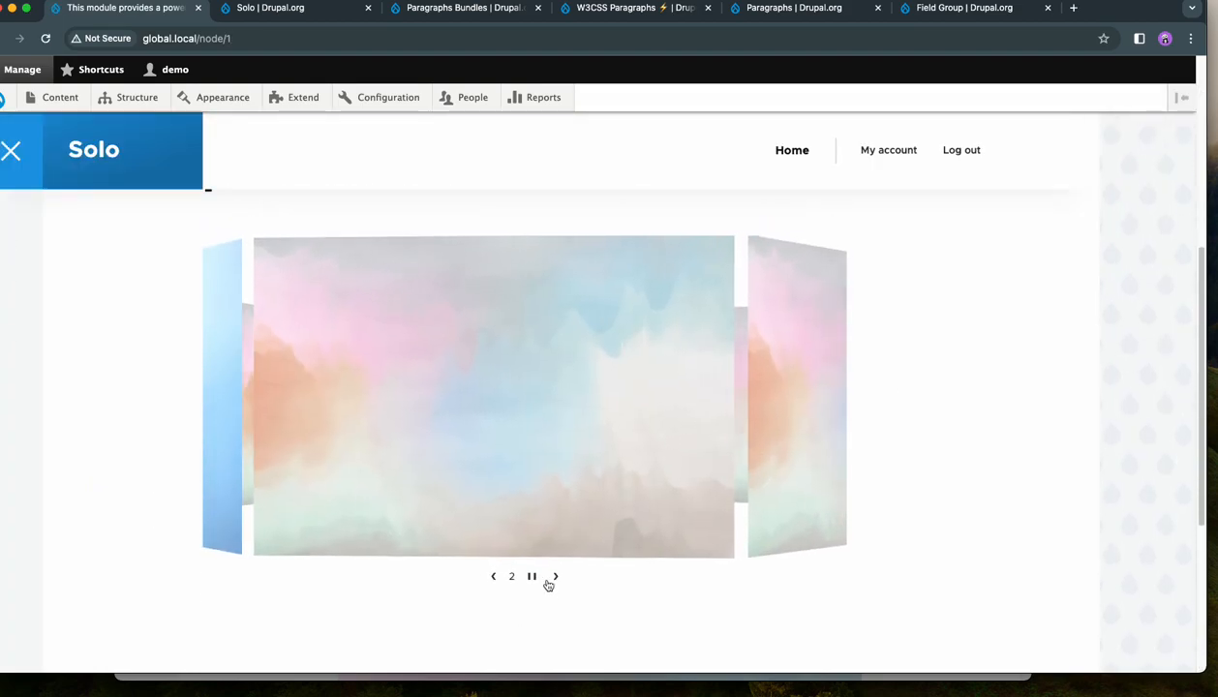
click(556, 579)
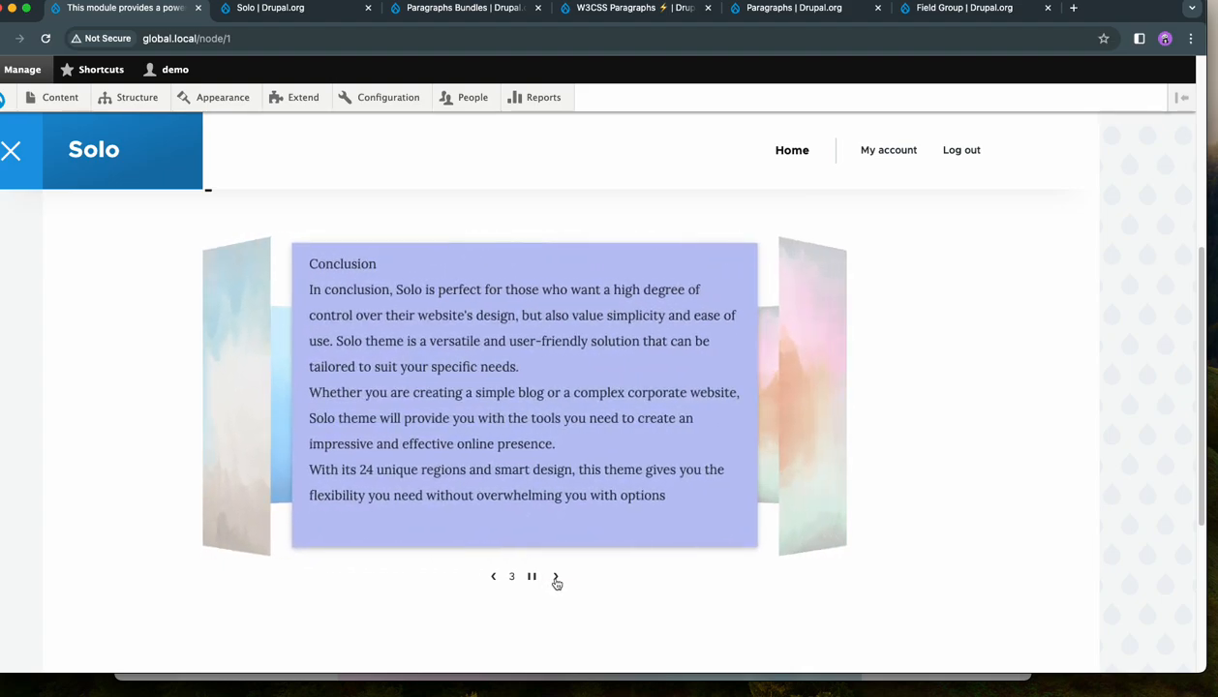
click(557, 579)
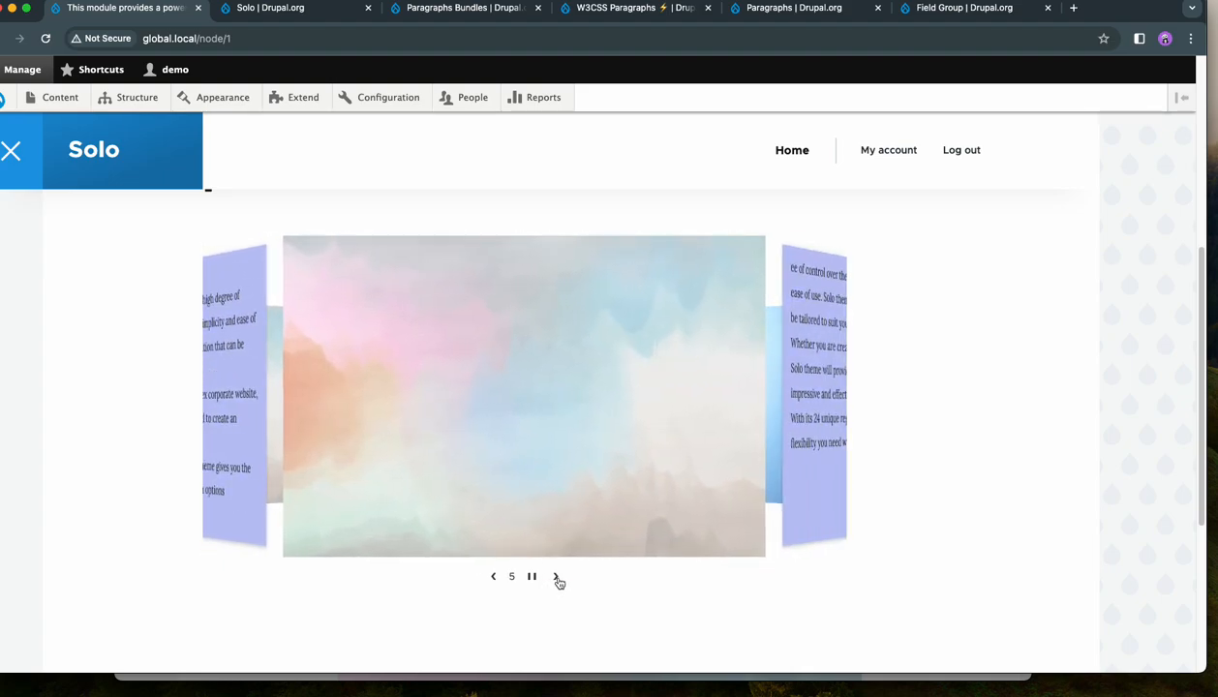
click(557, 579)
click(556, 579)
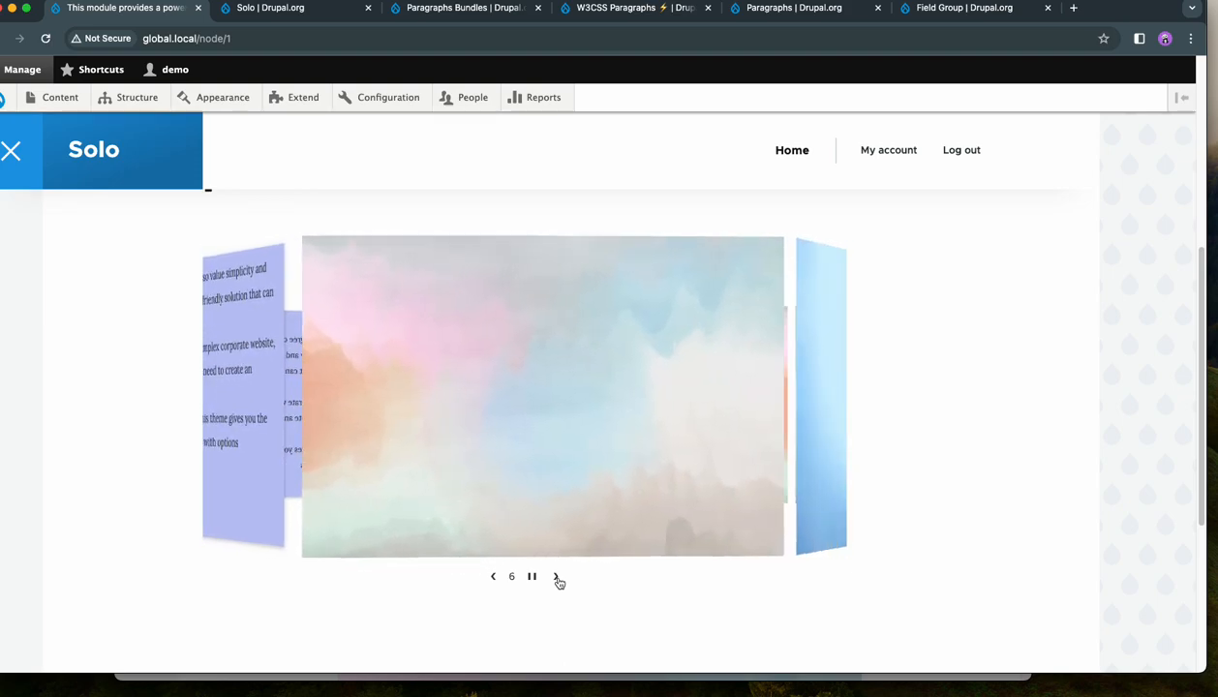
click(558, 579)
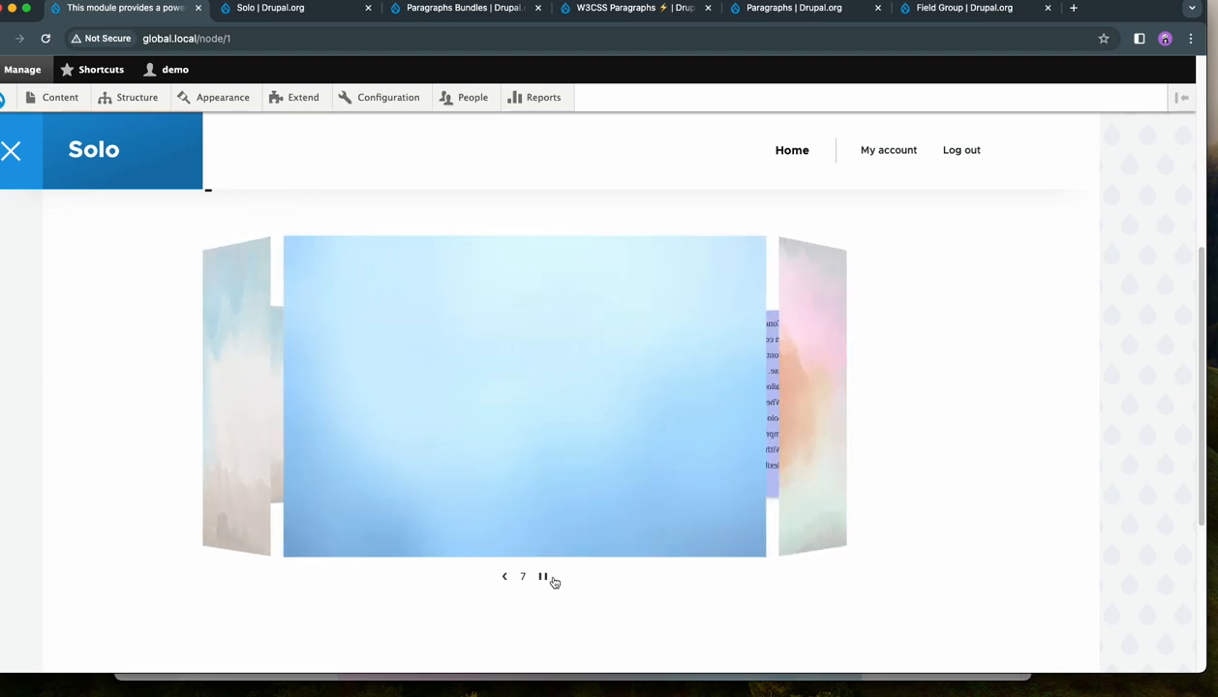
scroll(557, 569, up, 5)
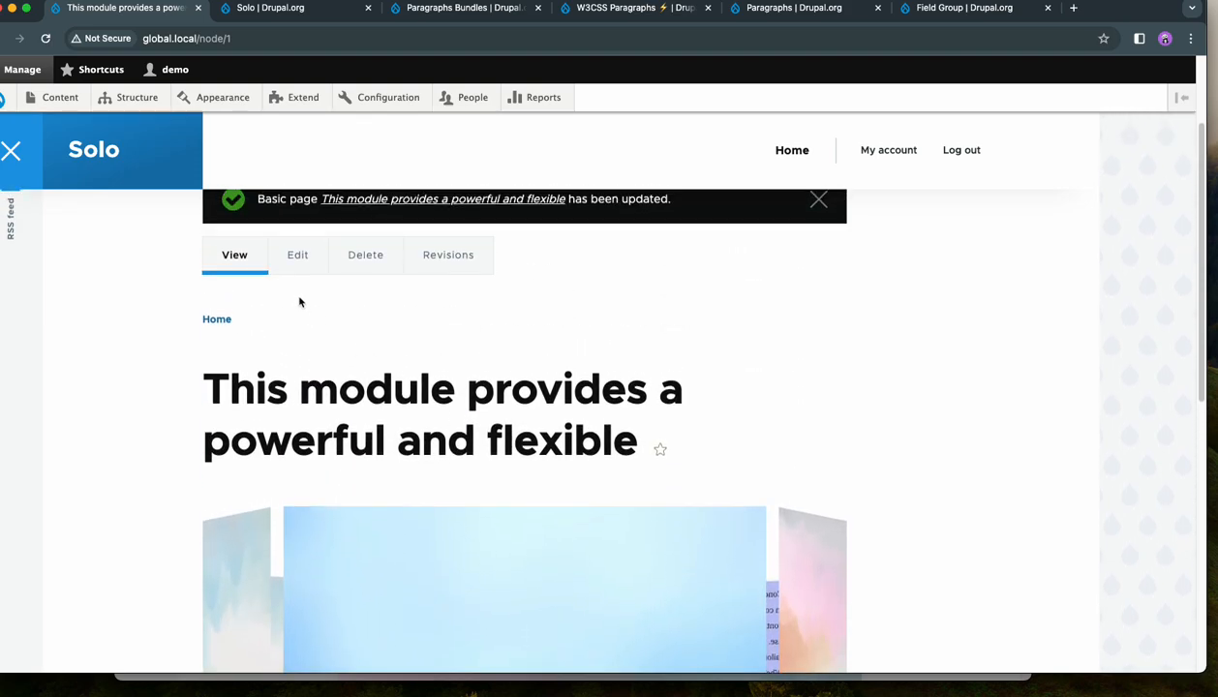
- Reopen the page for editing and expand the 3D Carousel paragraph to show its list of carousel items
click(299, 257)
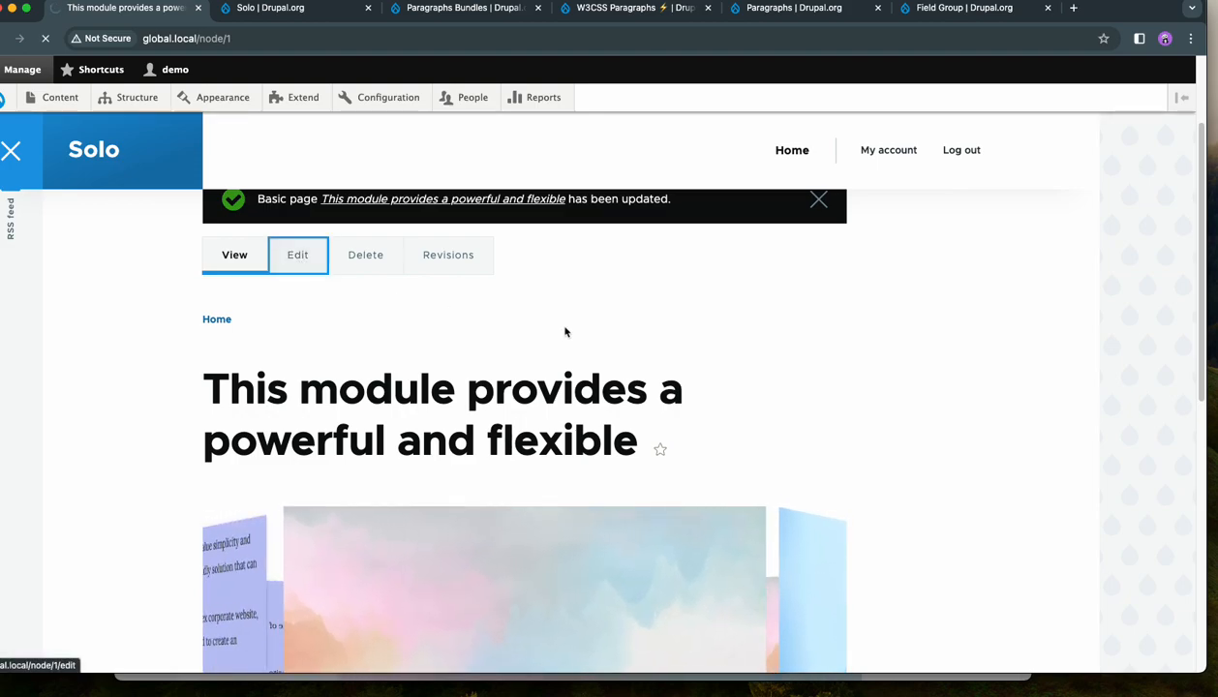
scroll(830, 353, down, 3)
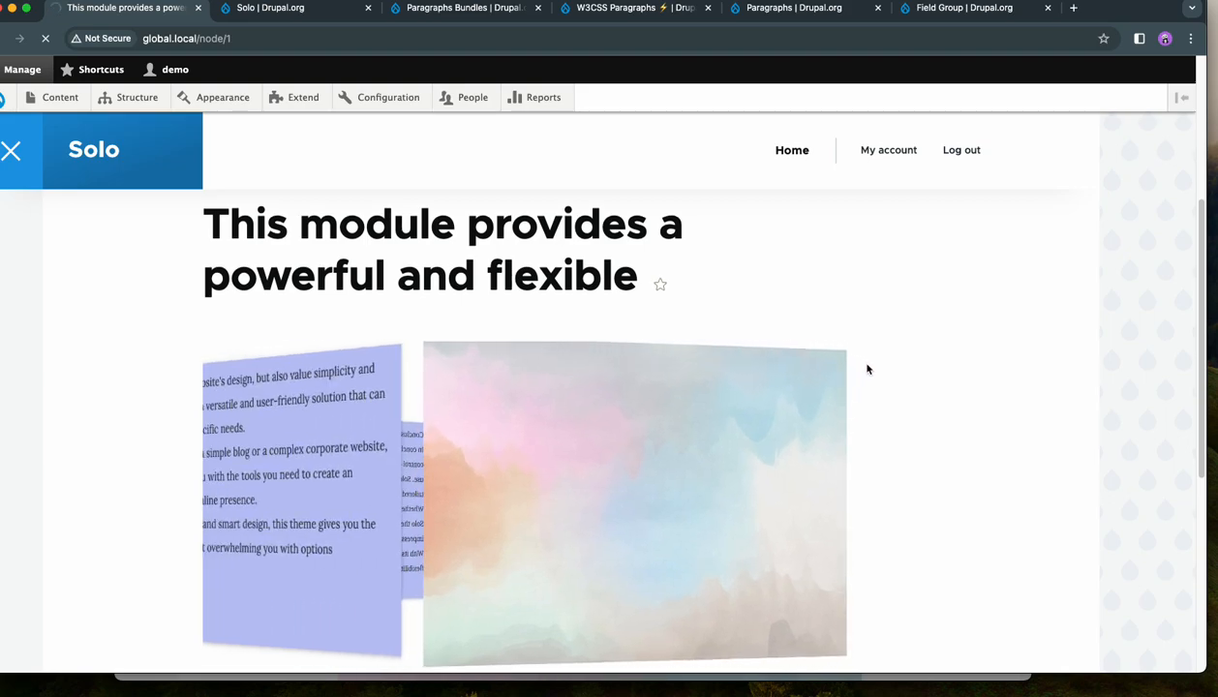
scroll(891, 379, down, 1)
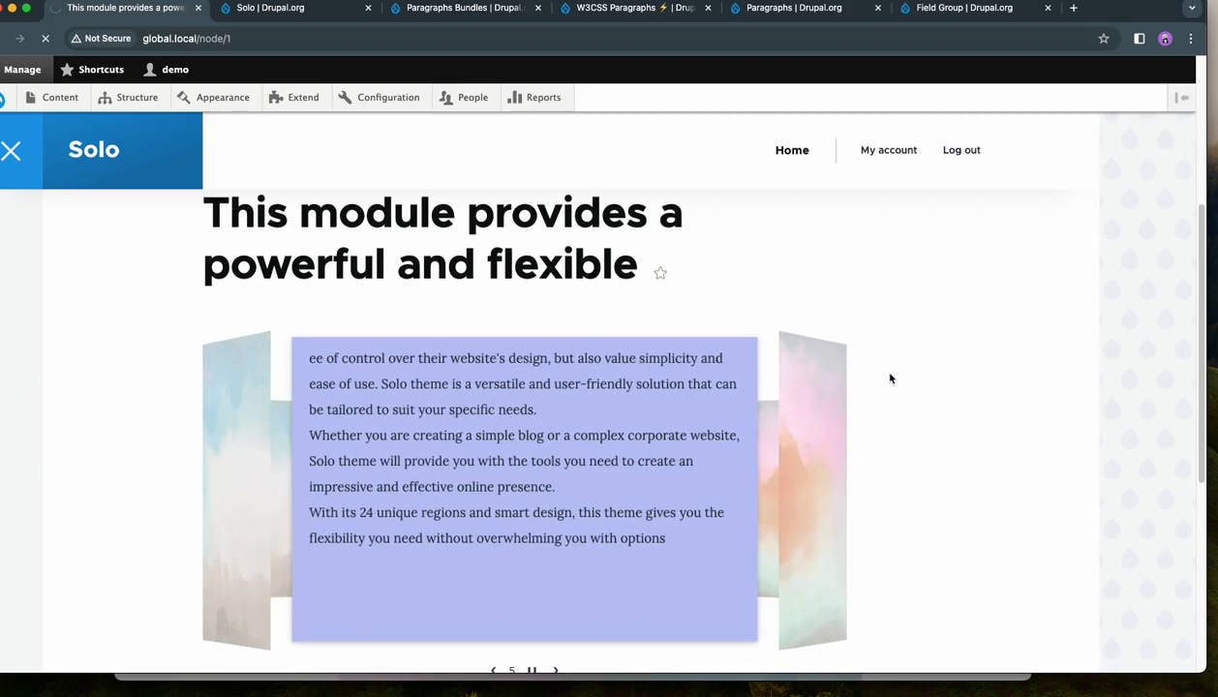
scroll(890, 379, down, 2)
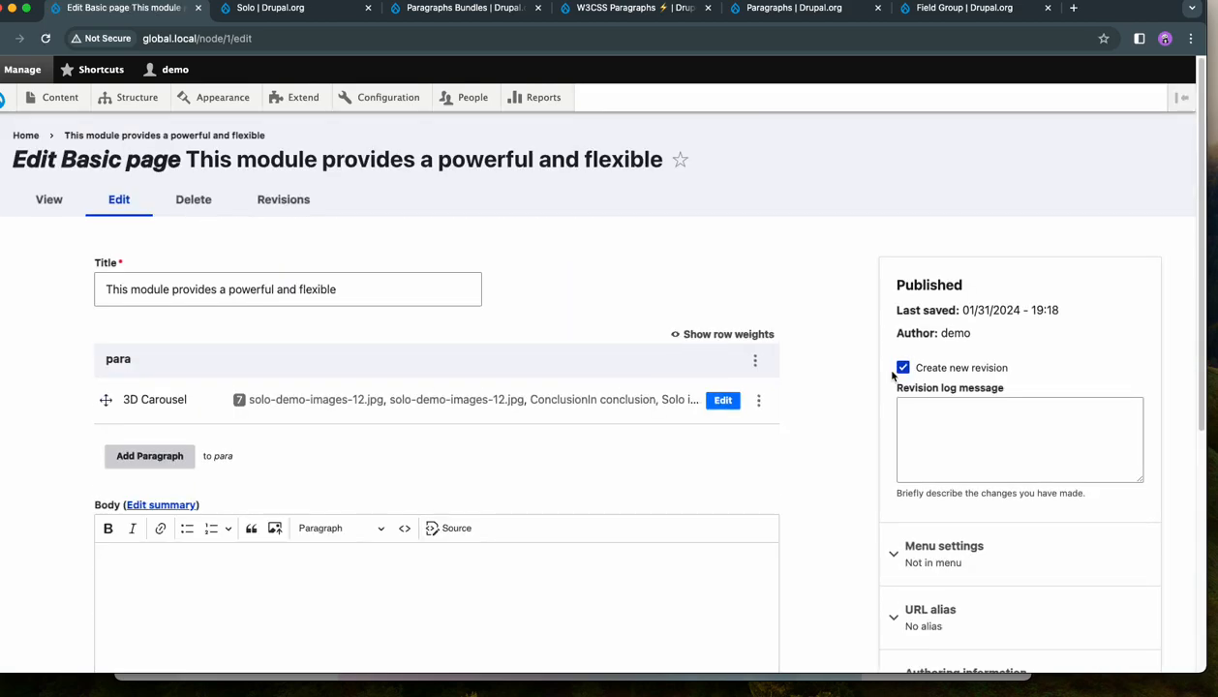
scroll(723, 354, down, 3)
click(721, 309)
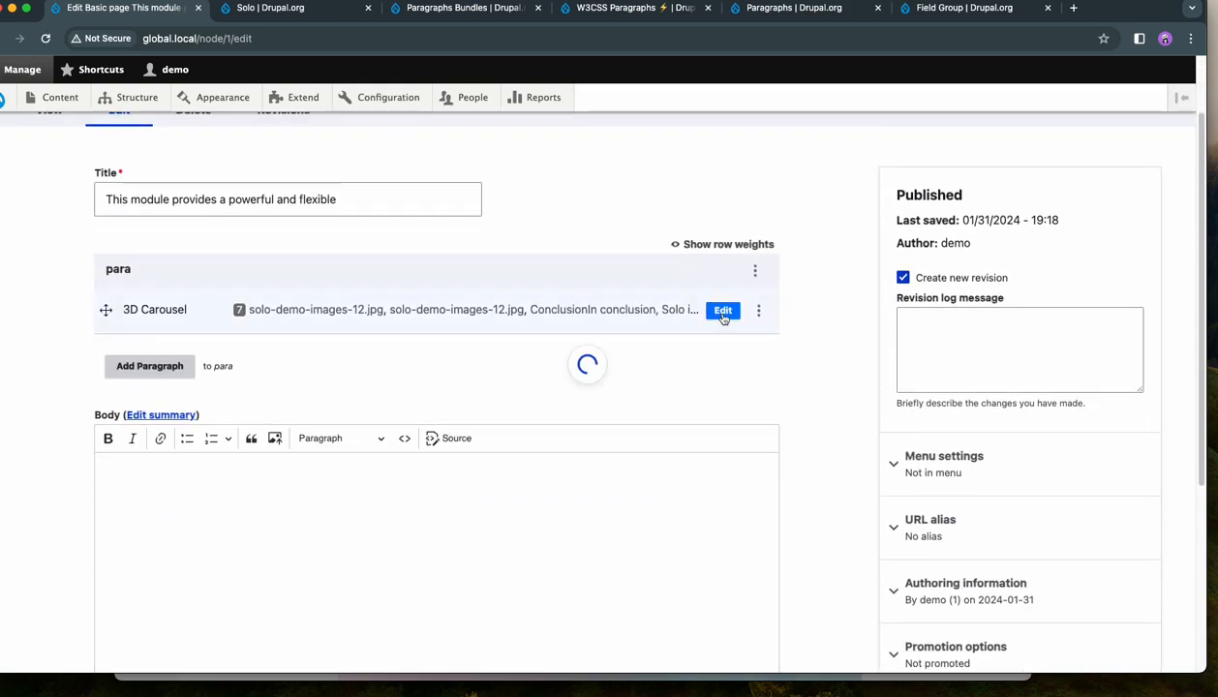
scroll(828, 398, down, 2)
scroll(824, 398, down, 2)
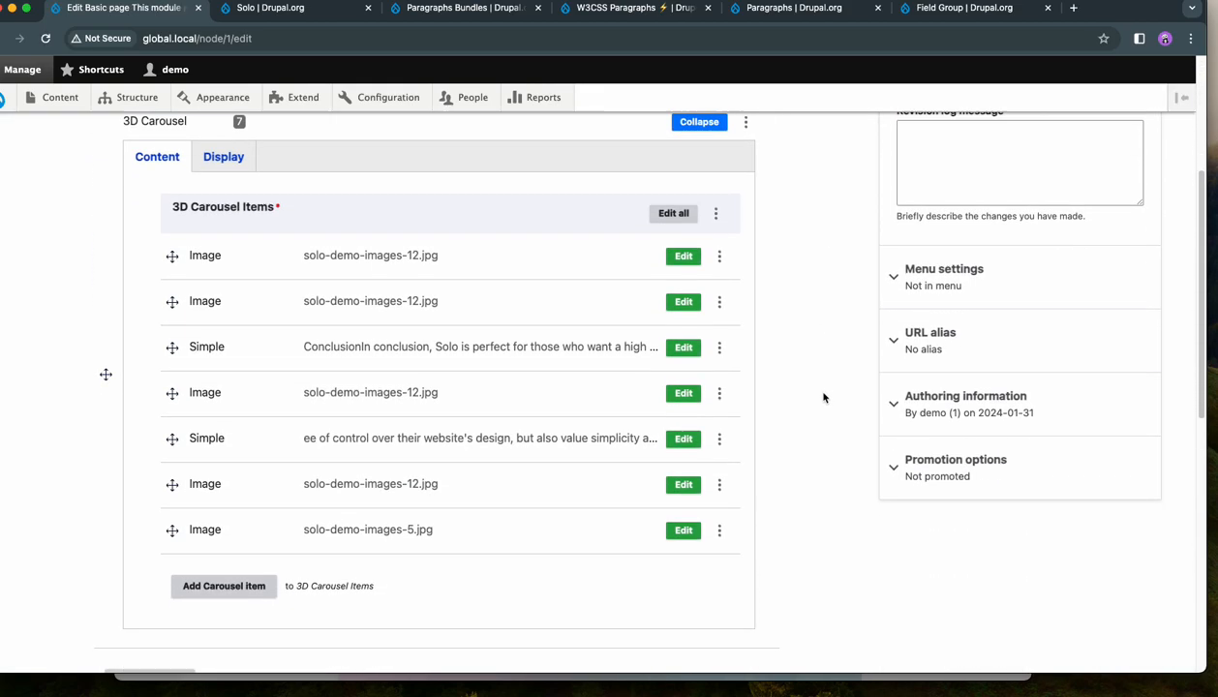
- Set the 3D Carousel's perspective to 300 in the paragraph's display settings and save the page
scroll(822, 398, up, 1)
click(223, 178)
scroll(656, 393, down, 3)
scroll(807, 426, up, 1)
scroll(818, 412, down, 5)
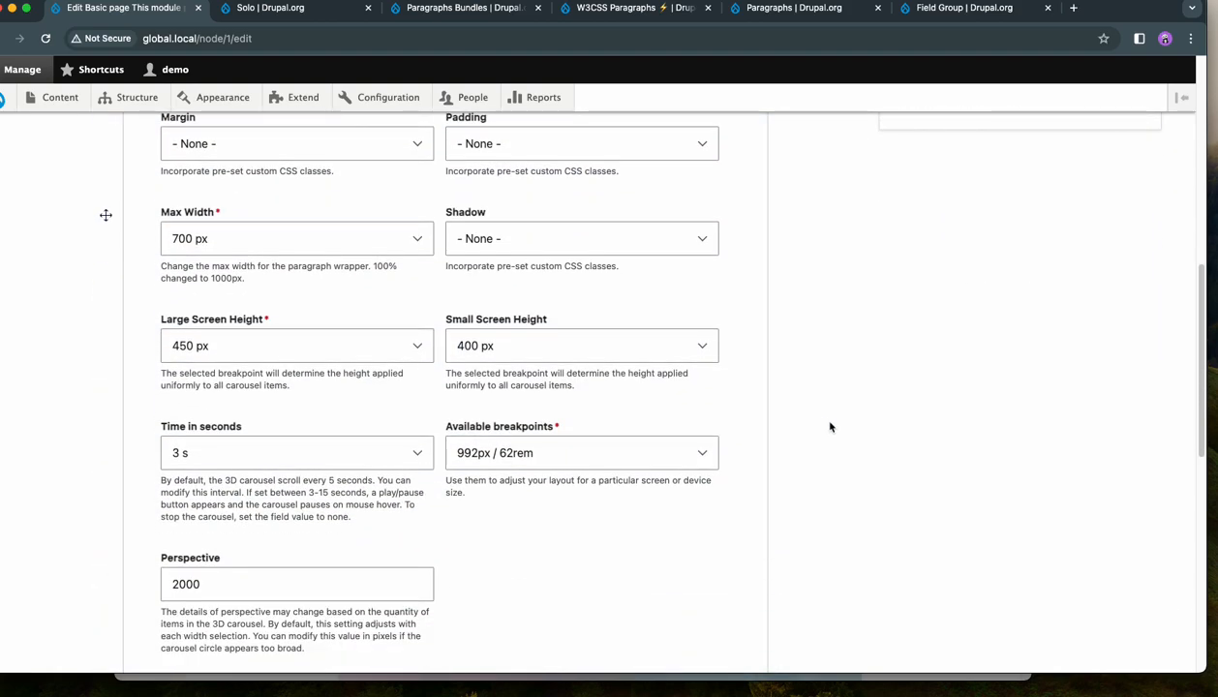
double_click(174, 381)
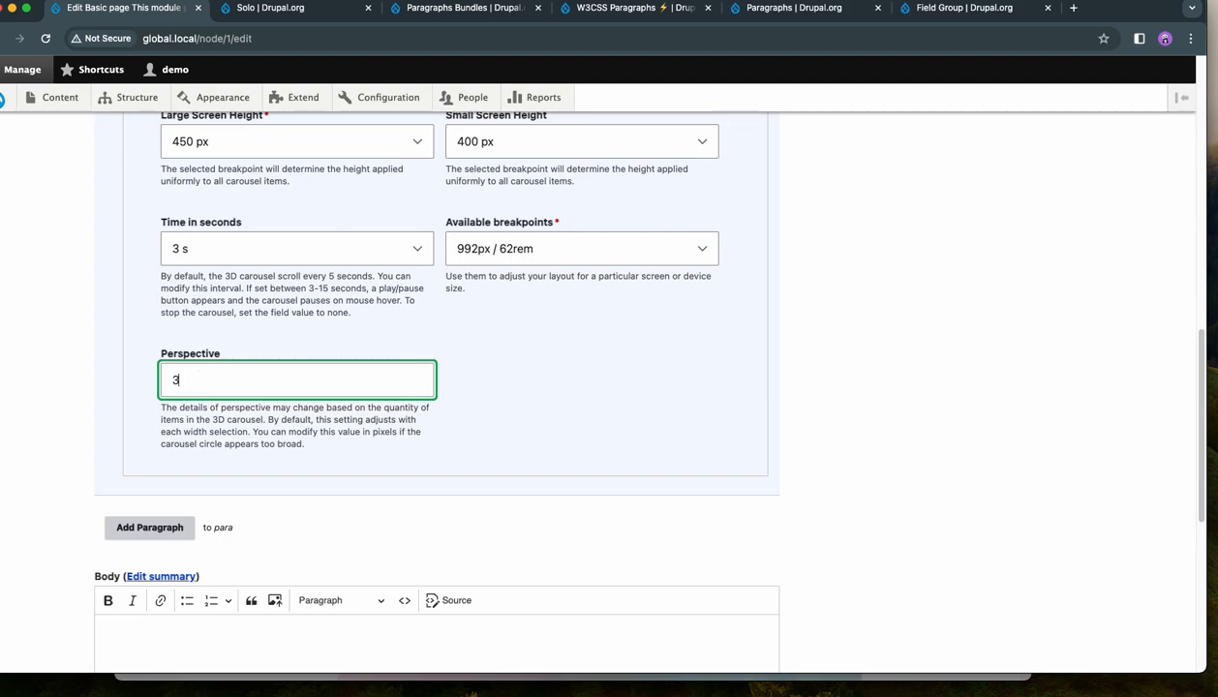
text(300)
scroll(508, 400, down, 8)
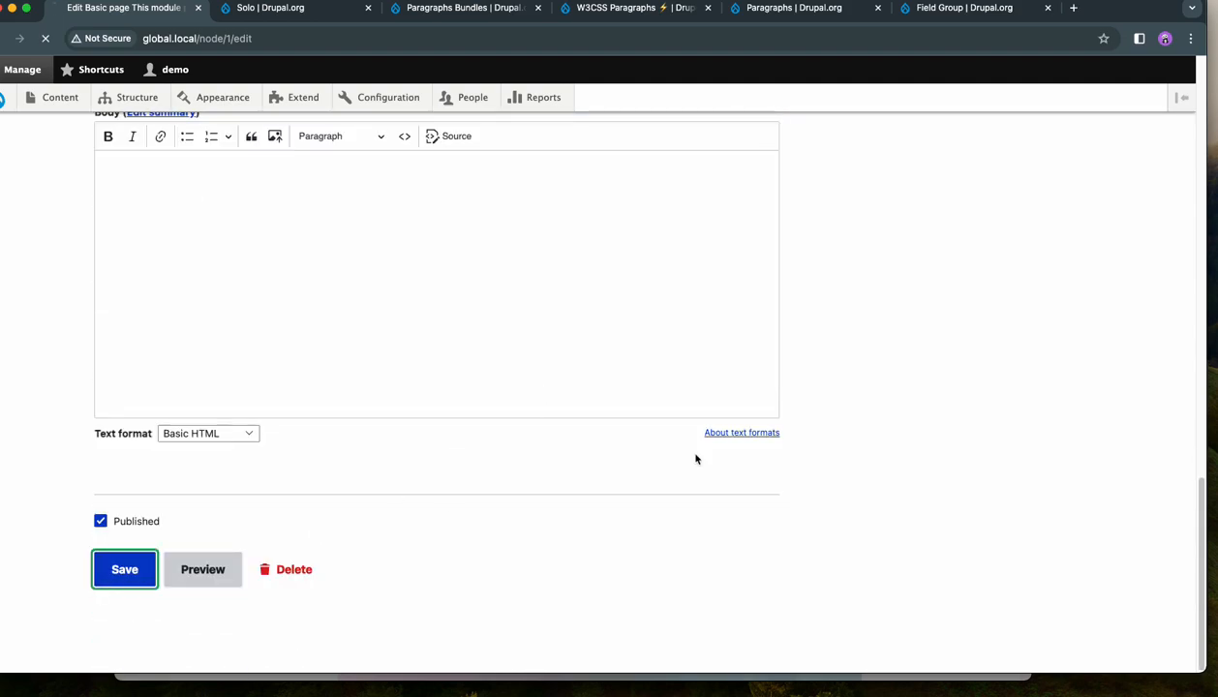
- Step through the carousel's slides to examine their appearance with the 300 perspective, and pause the automatic rotation
scroll(955, 356, down, 10)
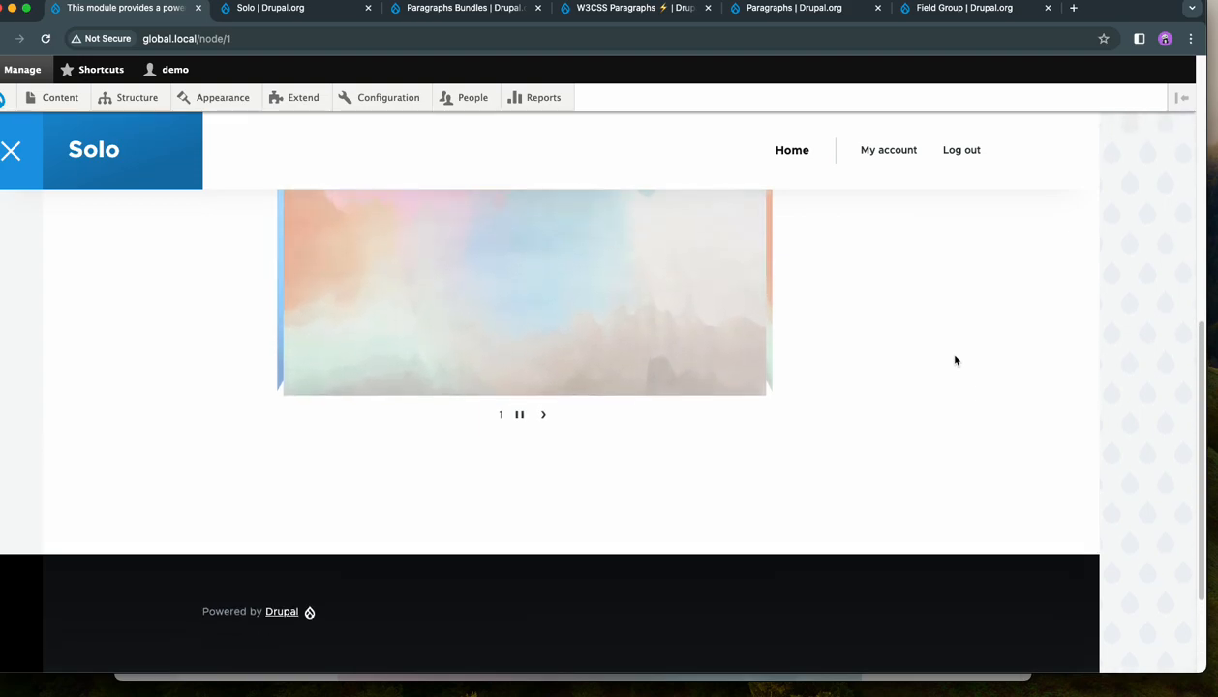
scroll(954, 360, up, 3)
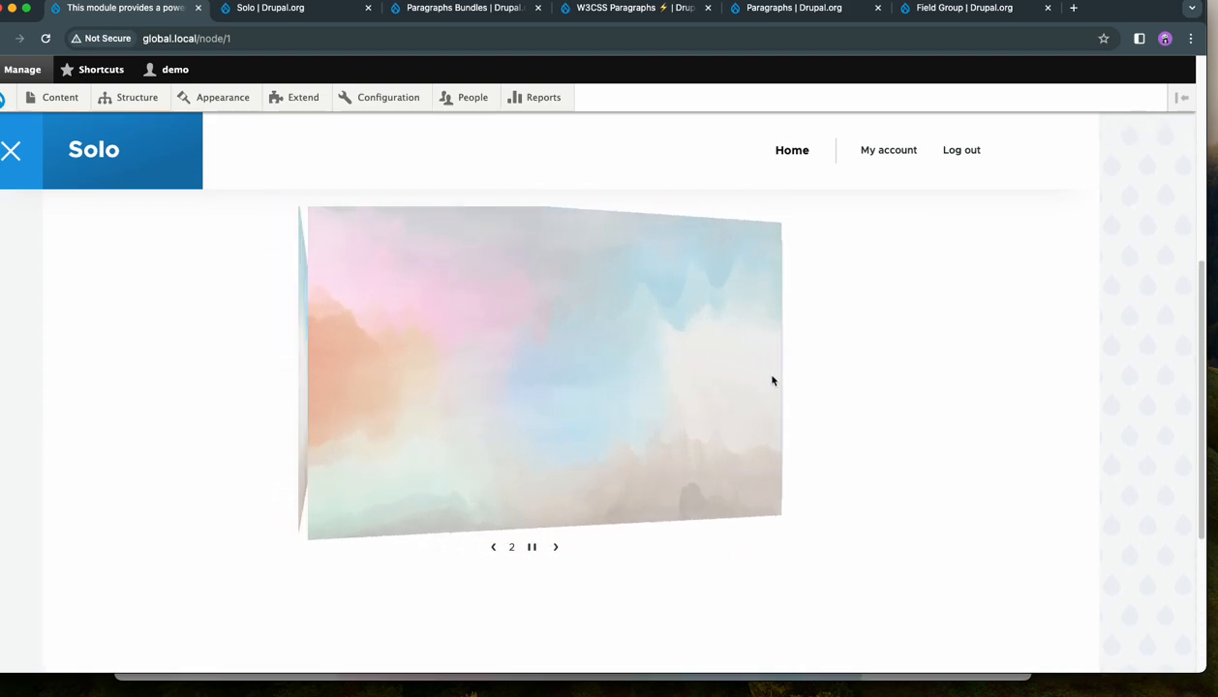
click(550, 550)
click(557, 554)
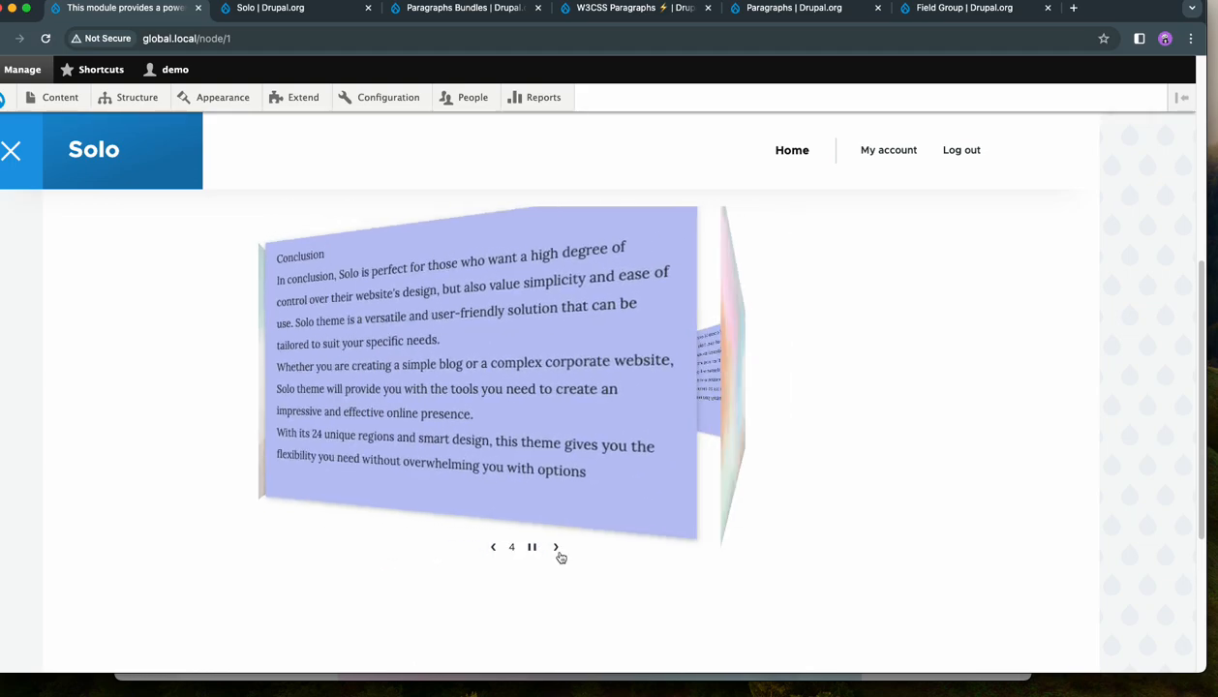
click(559, 553)
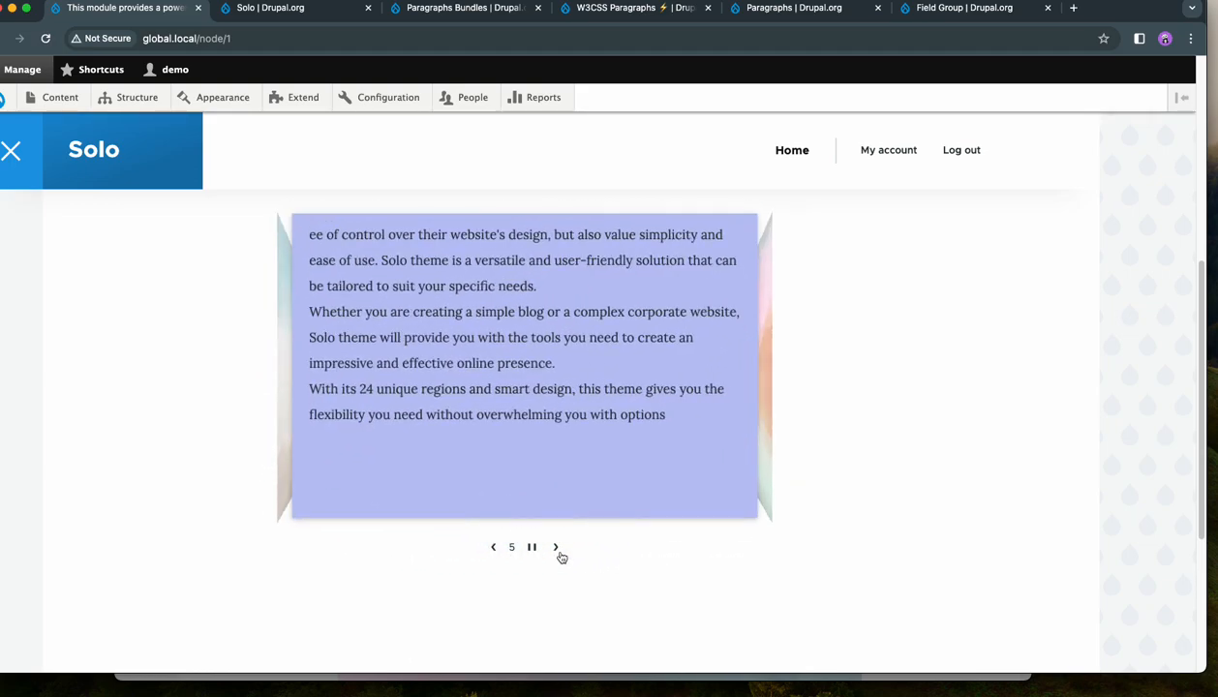
click(559, 552)
click(559, 552)
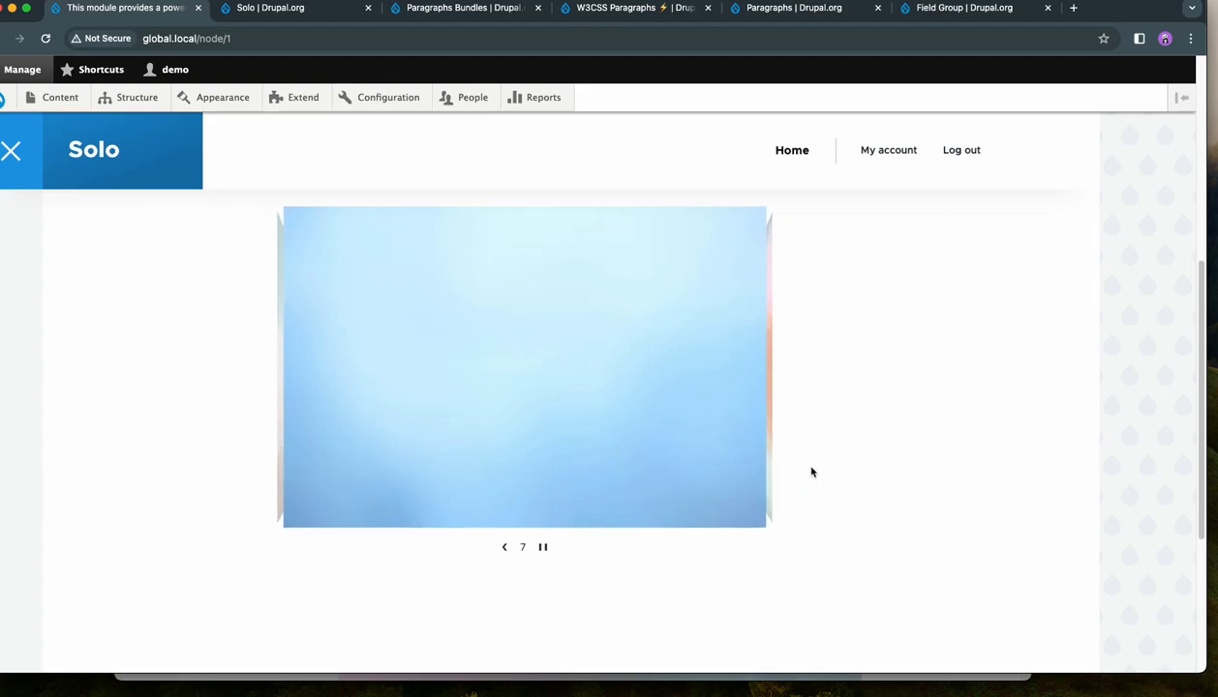
scroll(876, 473, up, 2)
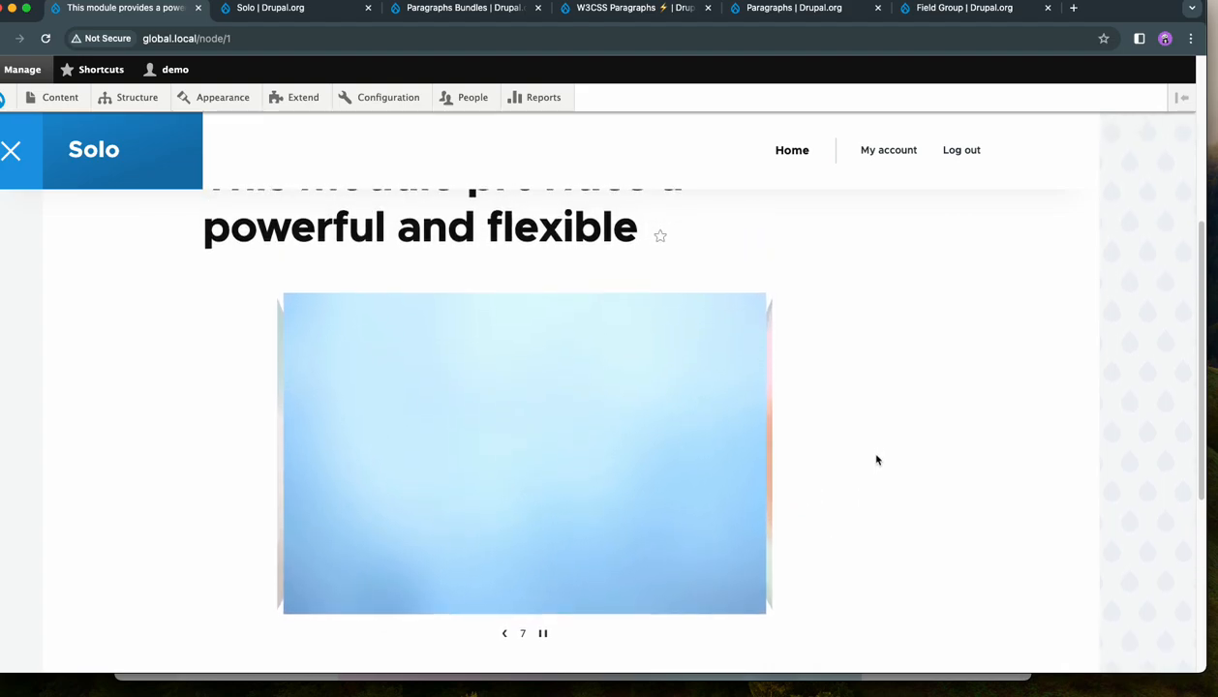
scroll(877, 455, down, 2)
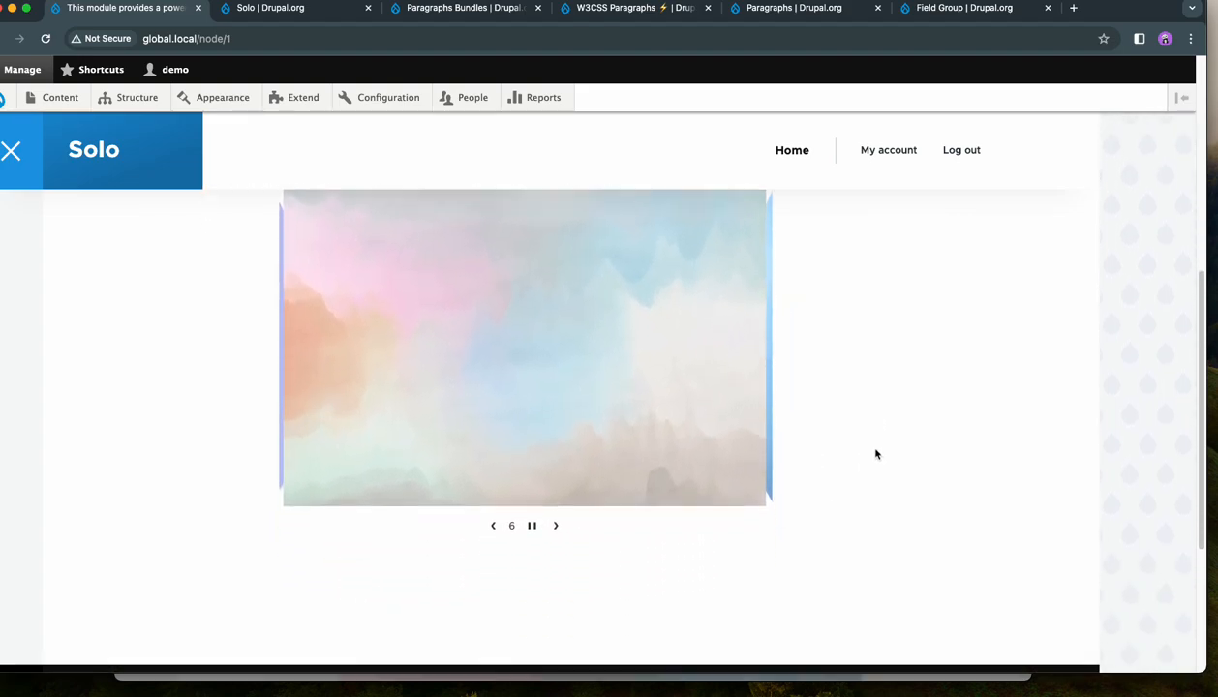
click(531, 523)
- Reopen the page for editing and open the display settings of its 3D Carousel paragraph
scroll(762, 520, up, 10)
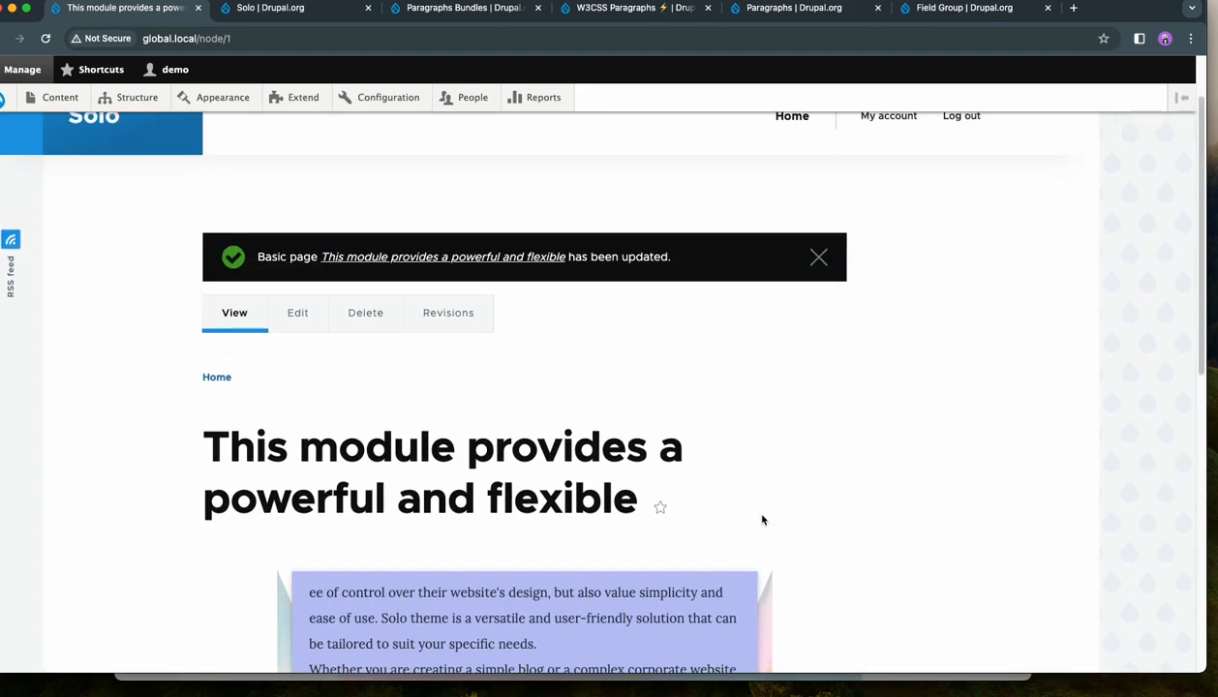
click(299, 335)
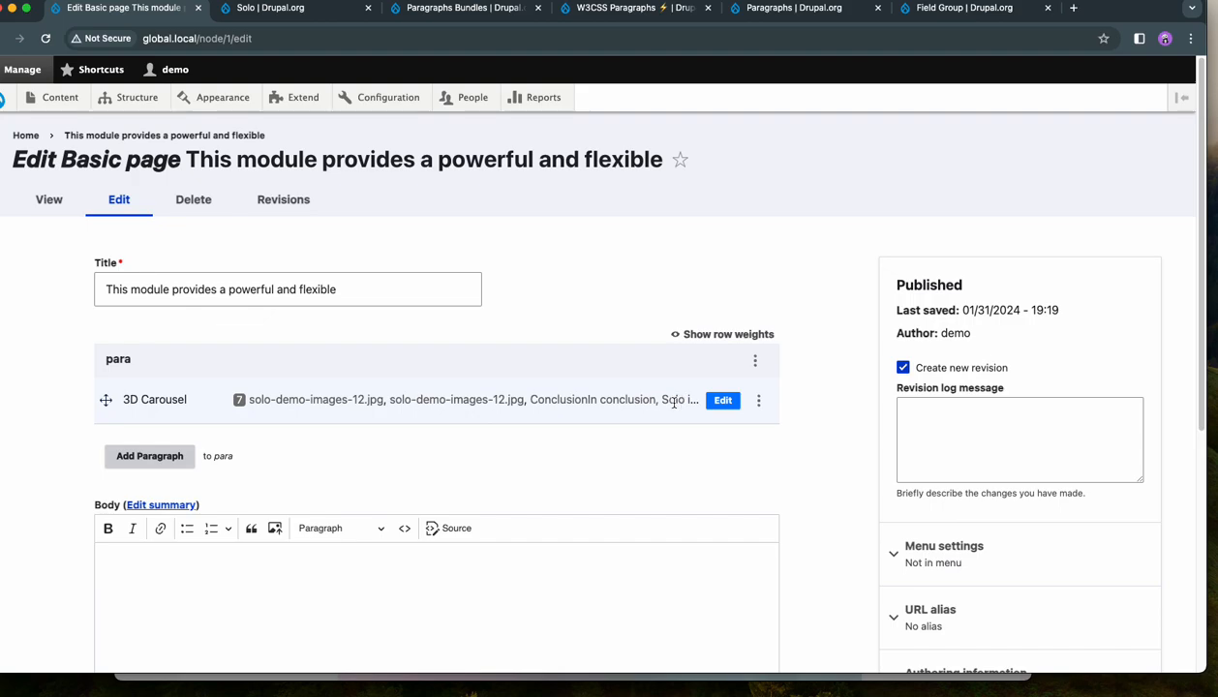
click(722, 401)
scroll(332, 343, down, 1)
click(222, 329)
scroll(524, 375, down, 5)
scroll(524, 375, down, 3)
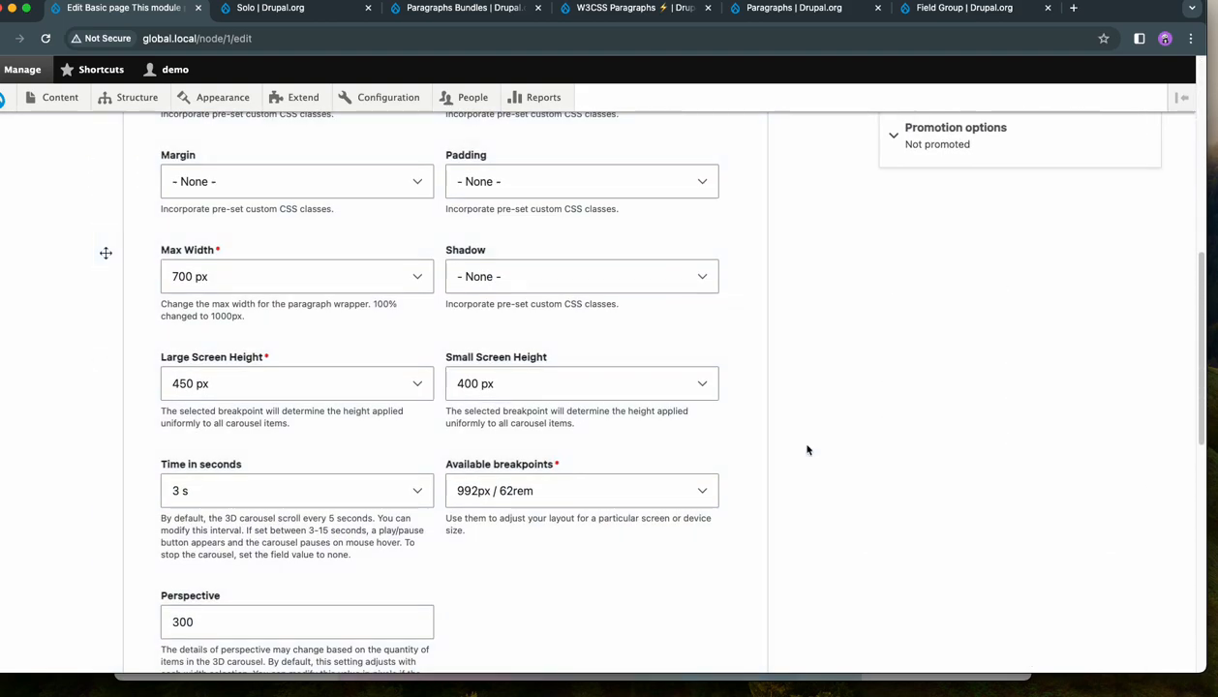
- Set the carousel's Time in seconds to None and save the page
scroll(808, 451, down, 1)
click(285, 410)
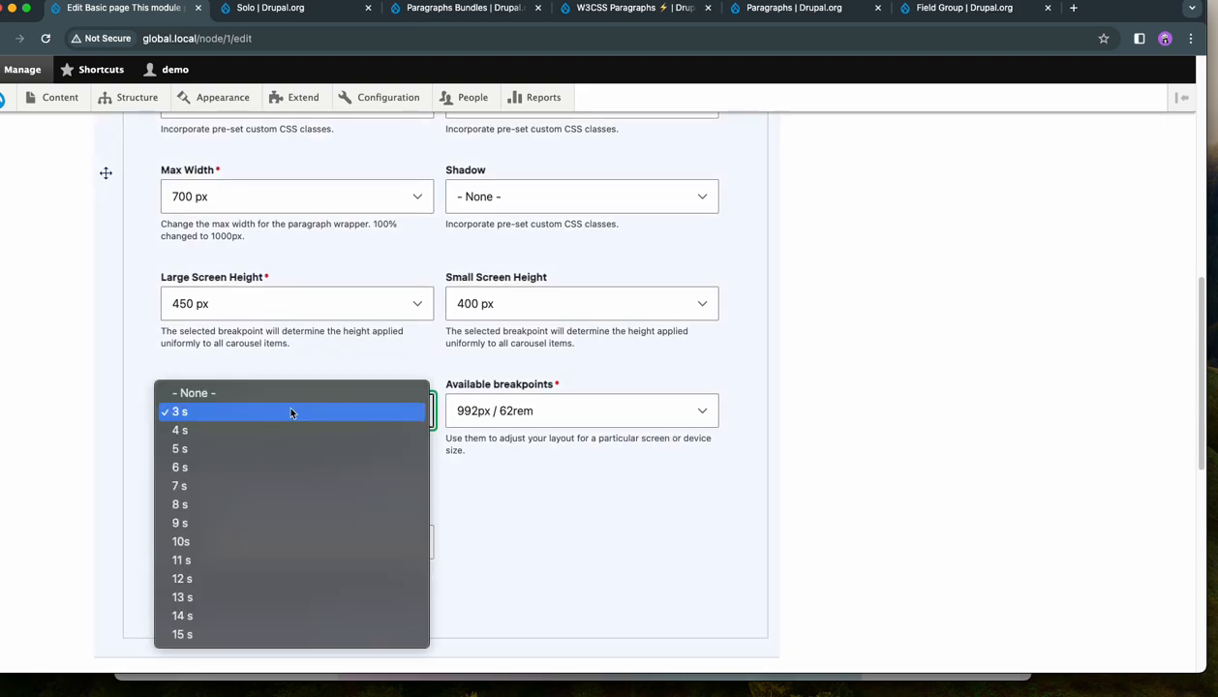
click(281, 393)
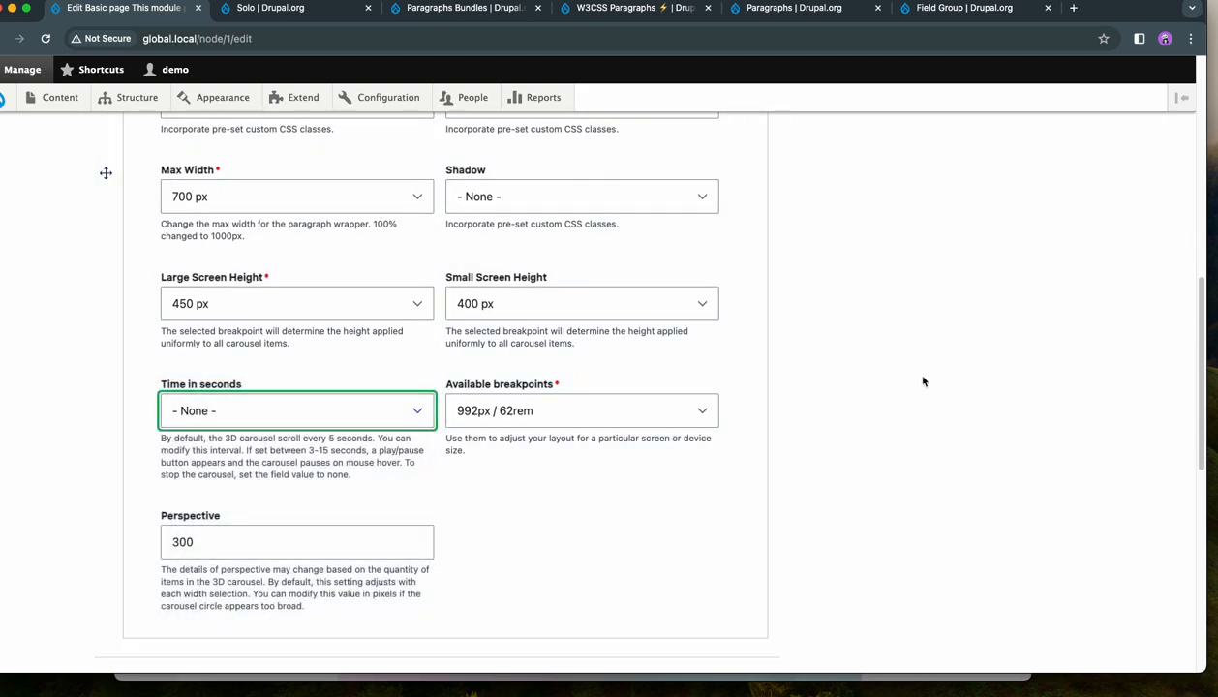
scroll(923, 381, down, 8)
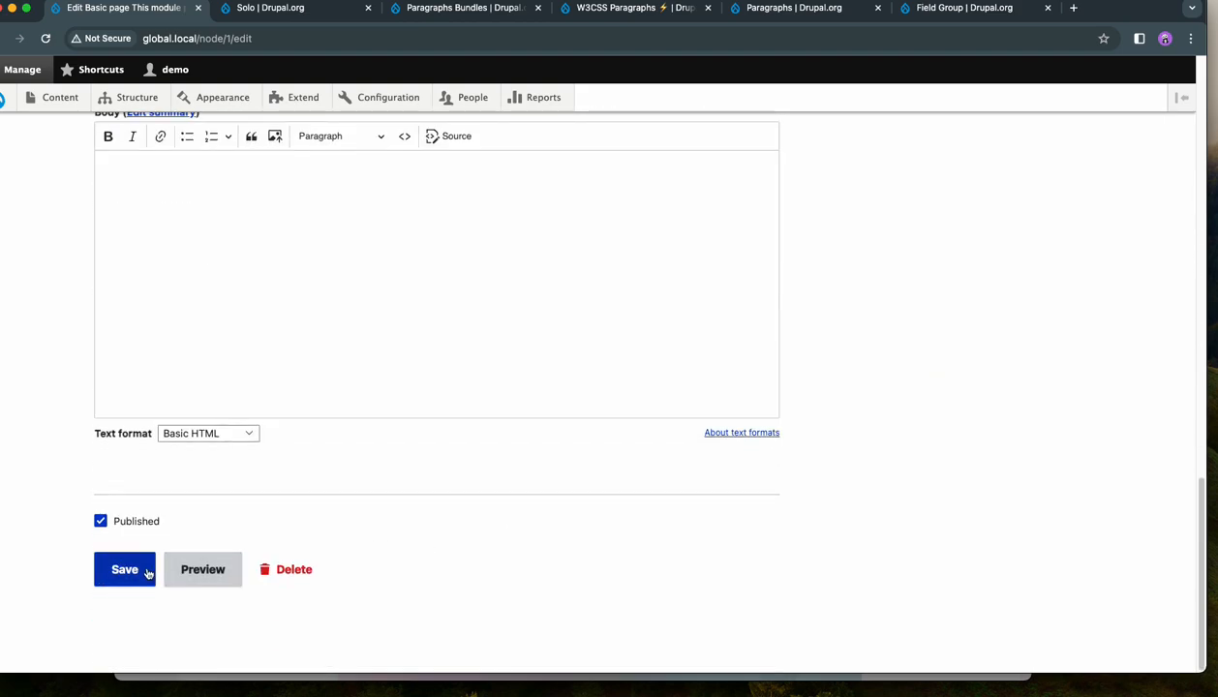
- Advance manually from the first carousel slide to the last to examine its navigation without automatic rotation
scroll(916, 397, down, 5)
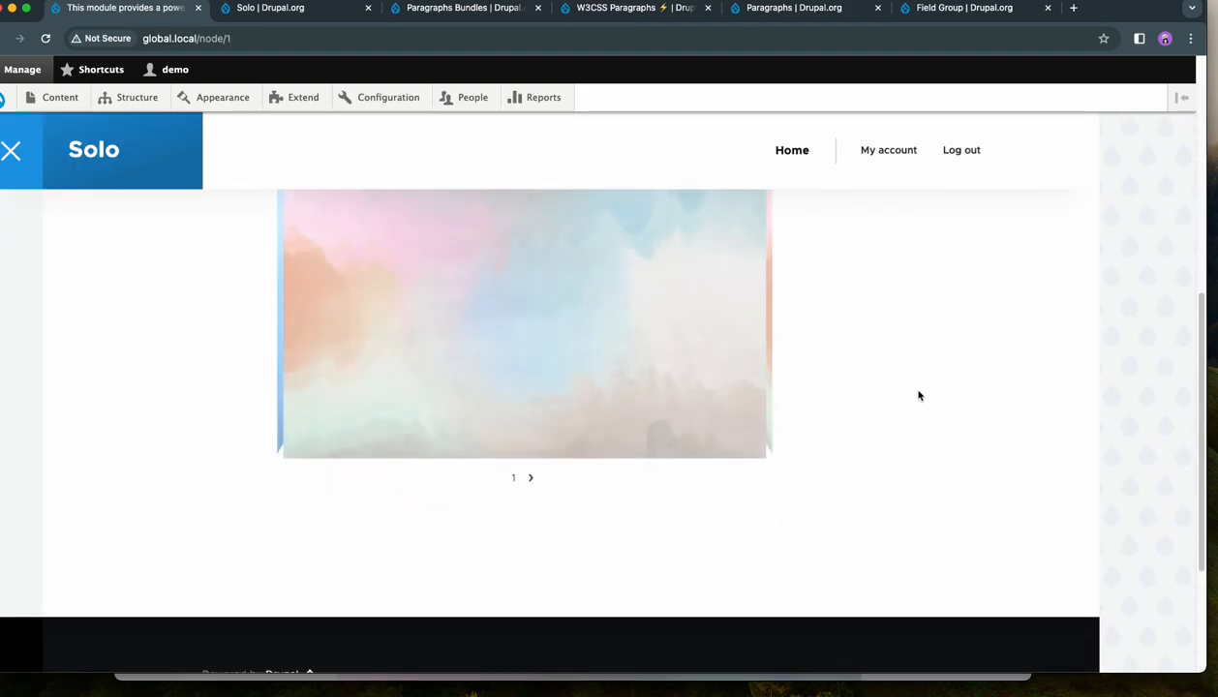
click(532, 479)
click(542, 478)
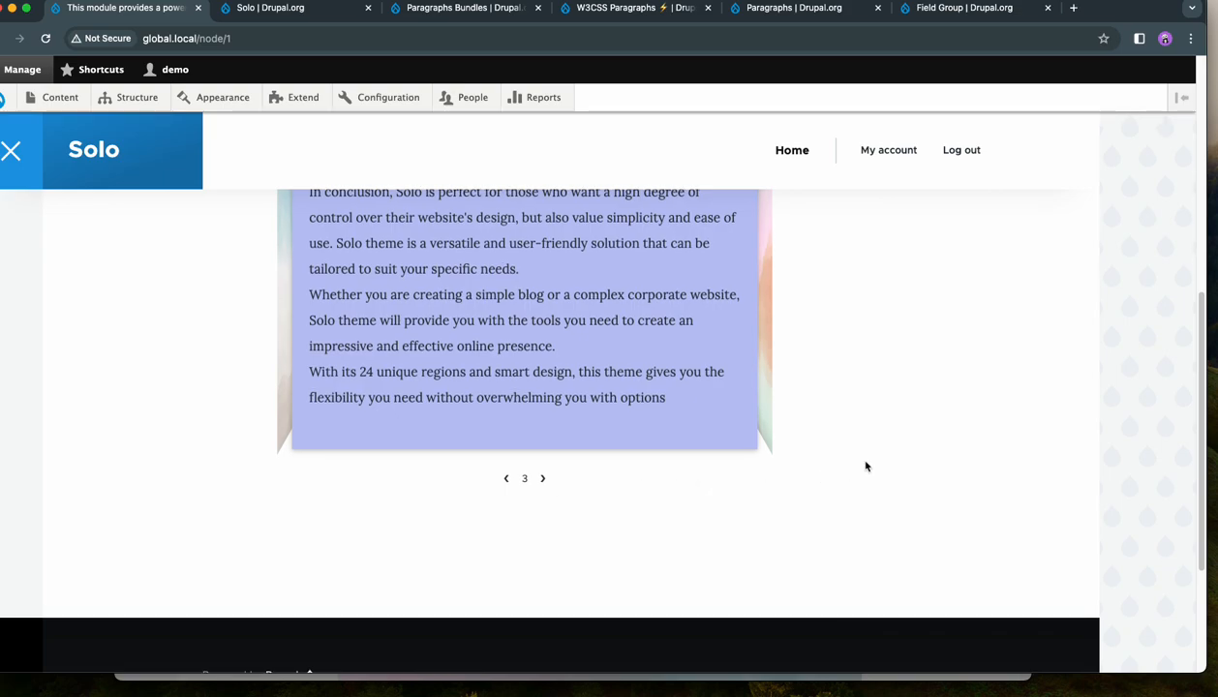
scroll(866, 466, up, 2)
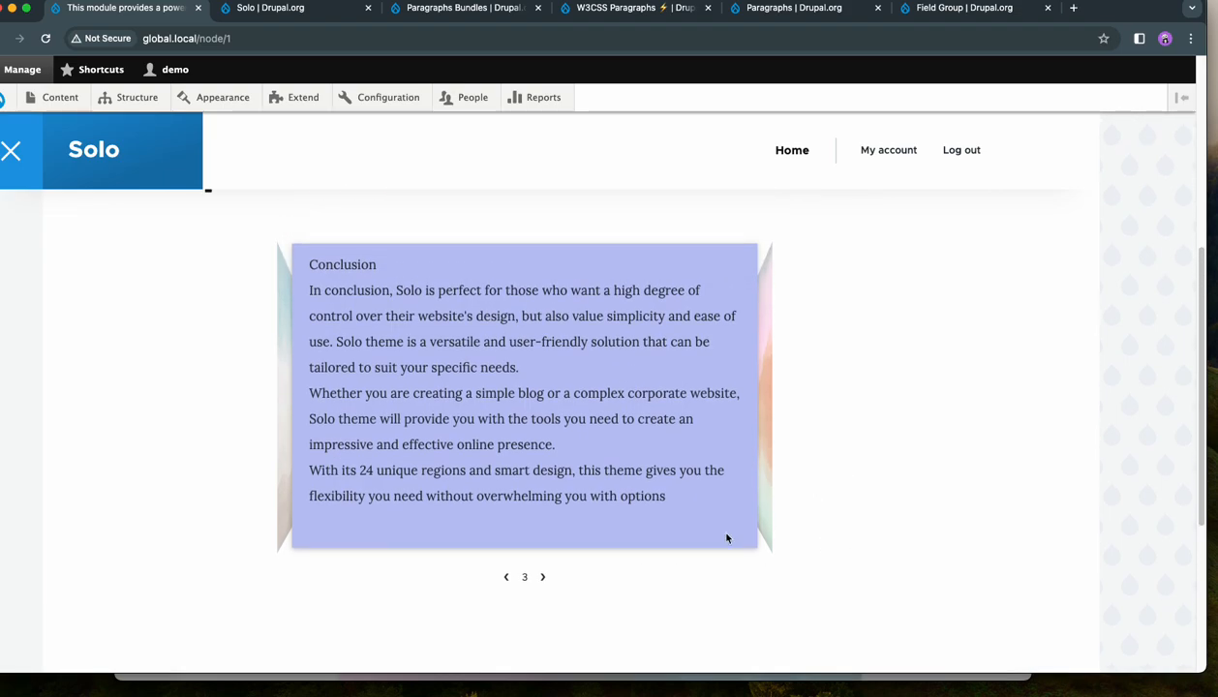
click(548, 581)
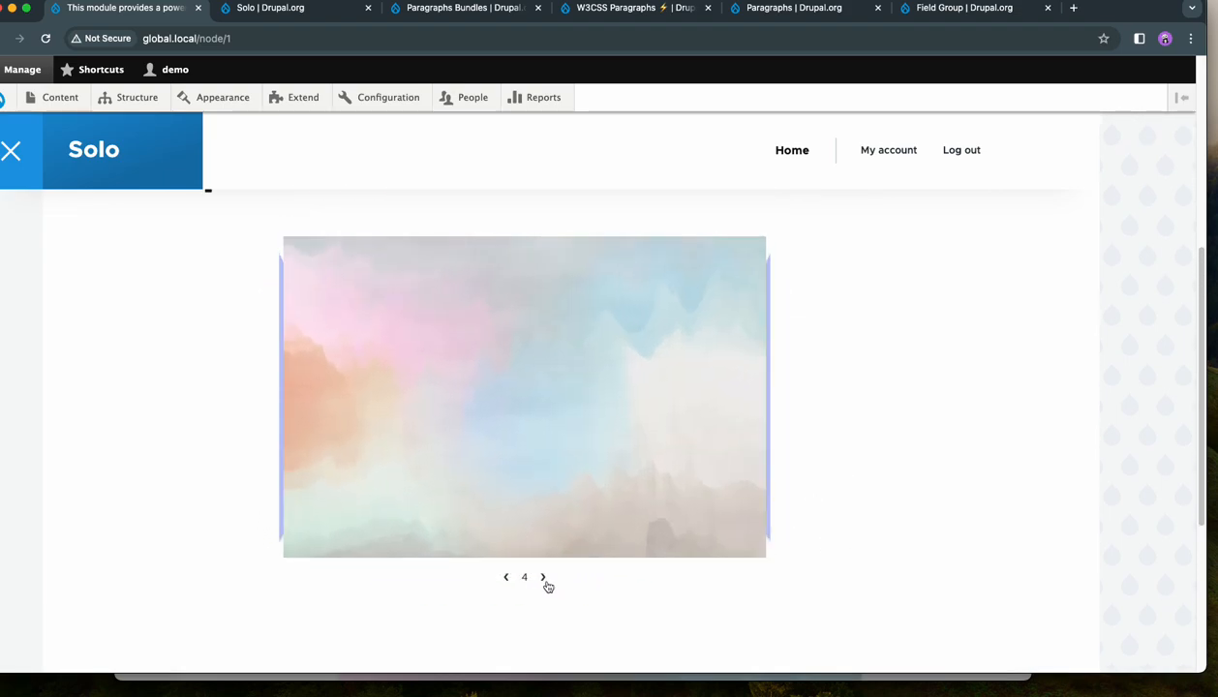
click(545, 580)
scroll(877, 501, down, 1)
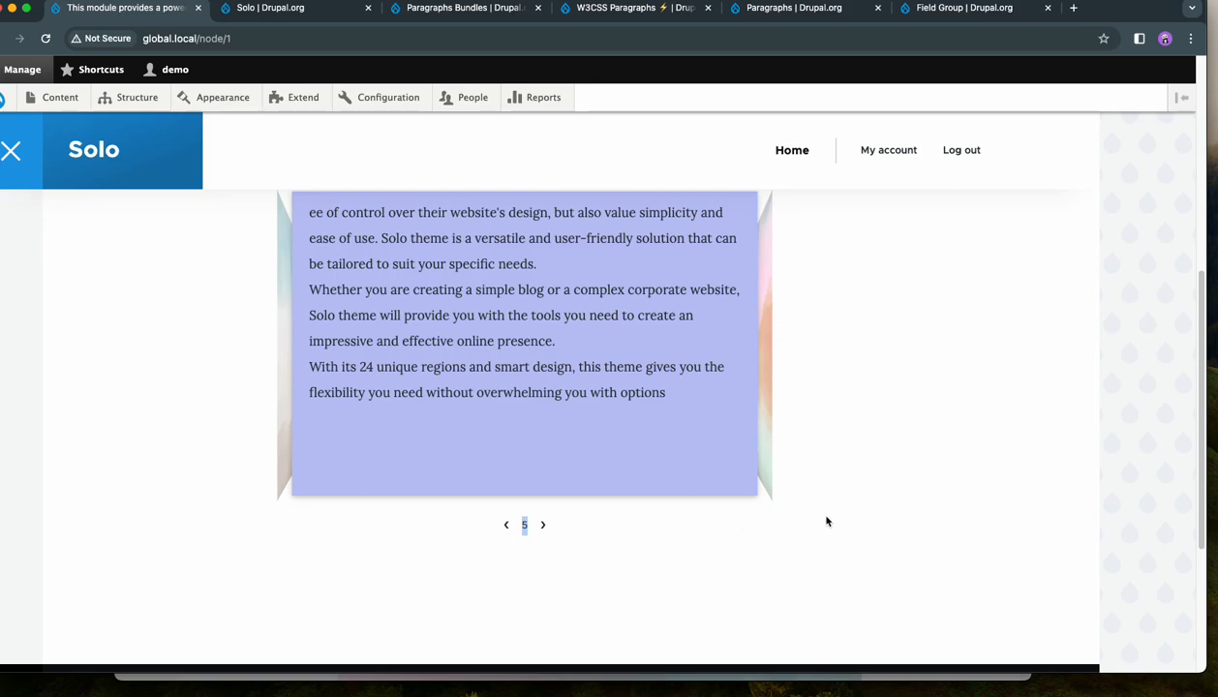
scroll(875, 506, up, 1)
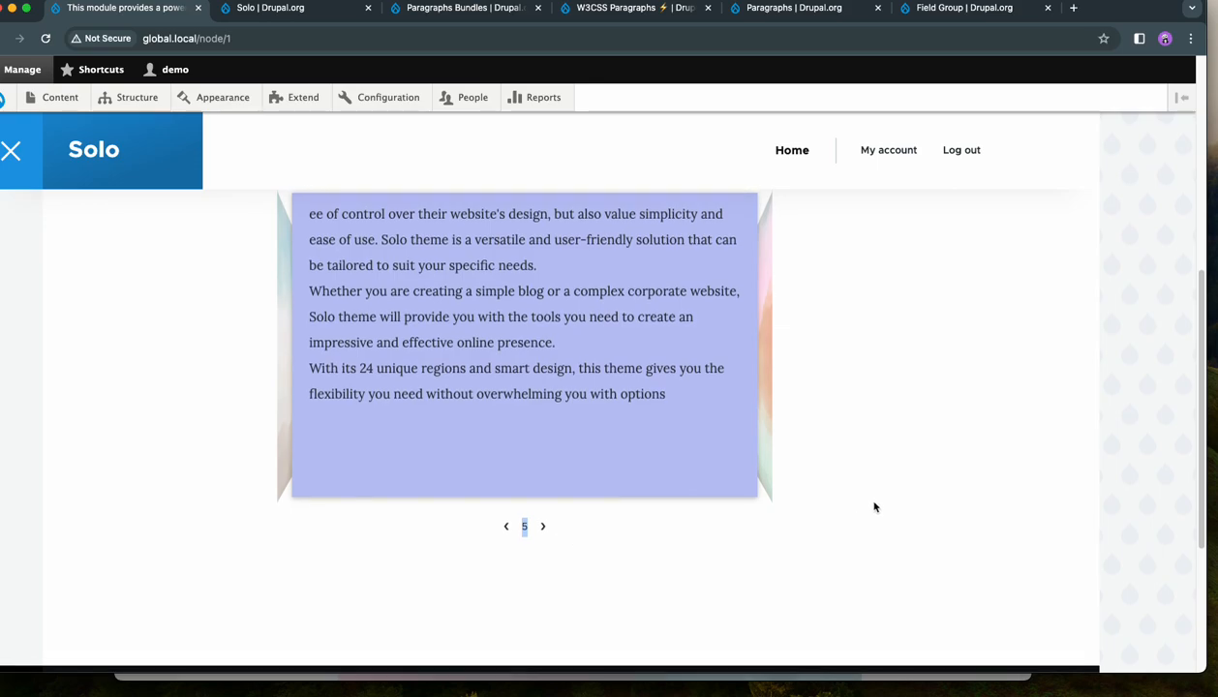
click(544, 544)
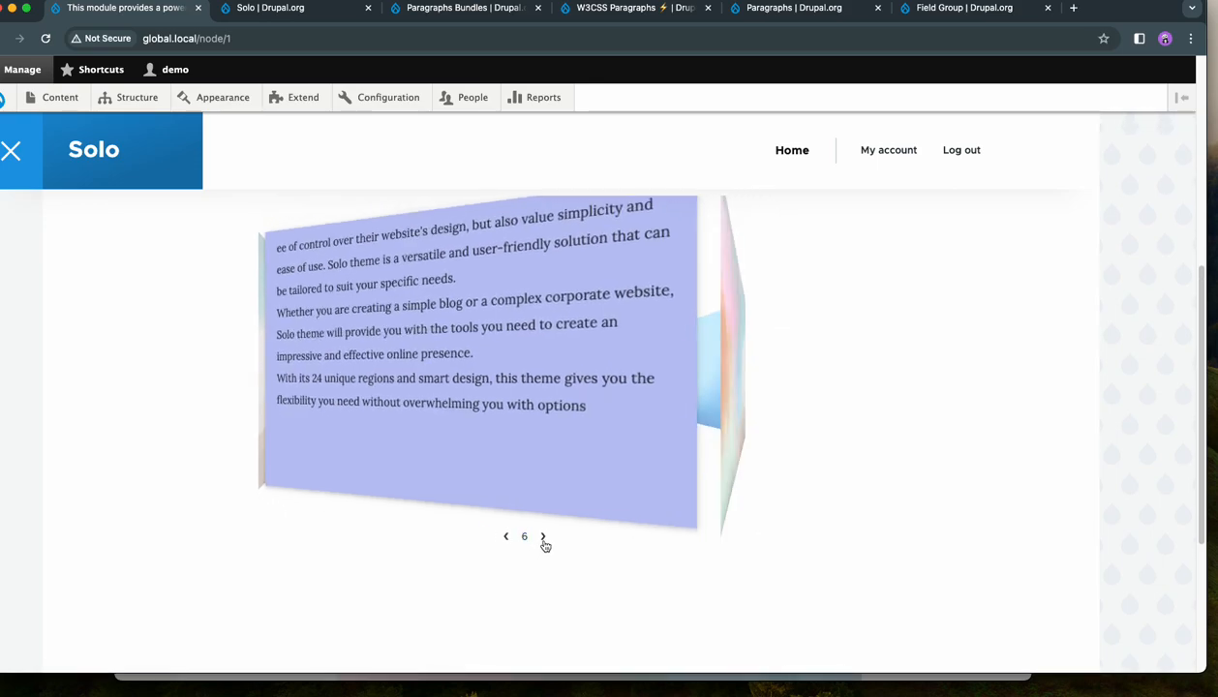
click(545, 544)
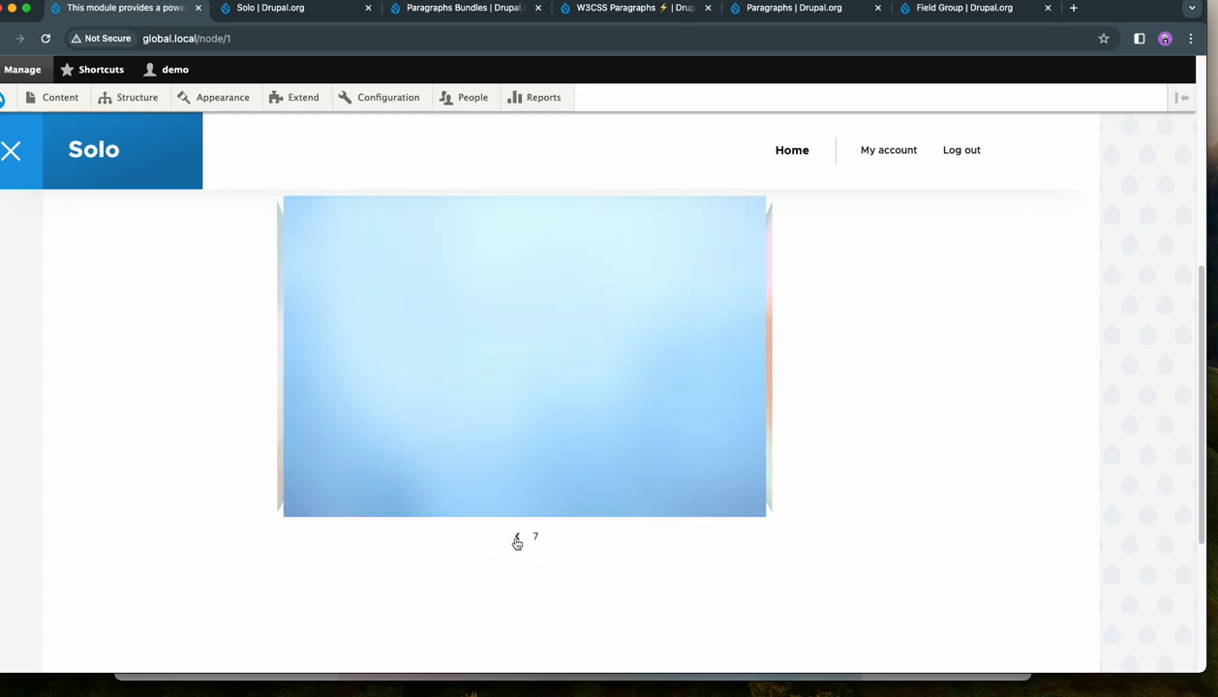
- Go back two slides from the last one and forward one to check the carousel's manual navigation in both directions
click(517, 539)
click(506, 538)
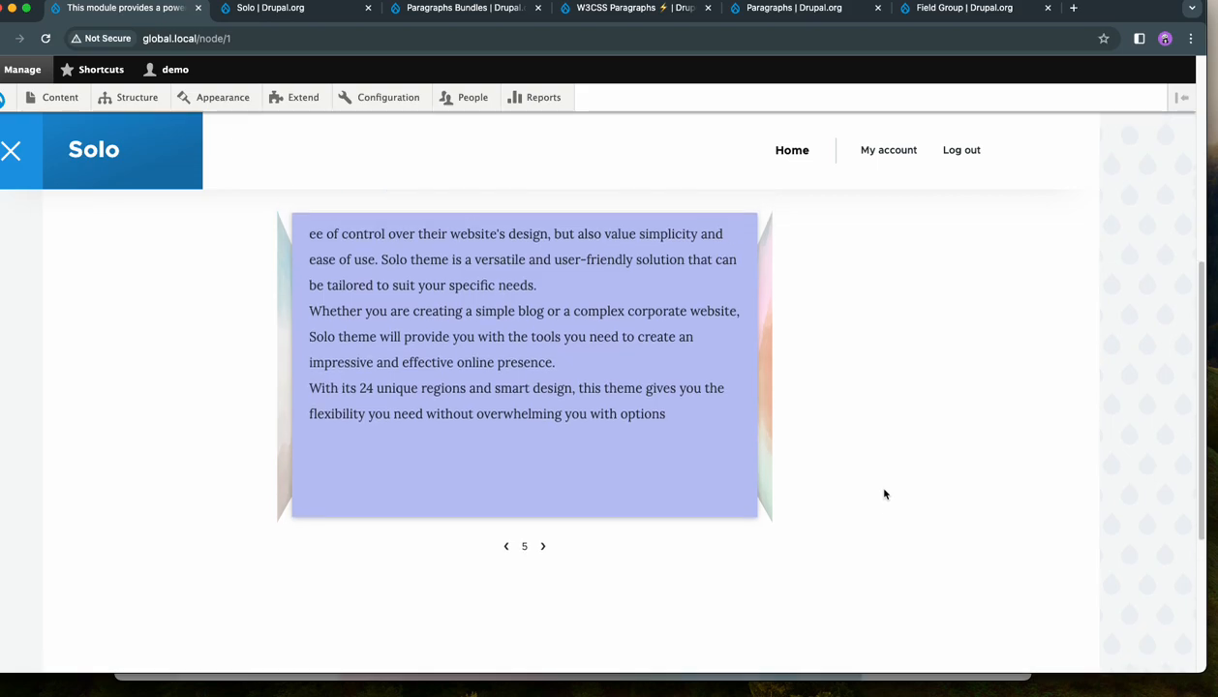
scroll(883, 494, up, 2)
scroll(883, 493, up, 2)
scroll(883, 494, down, 3)
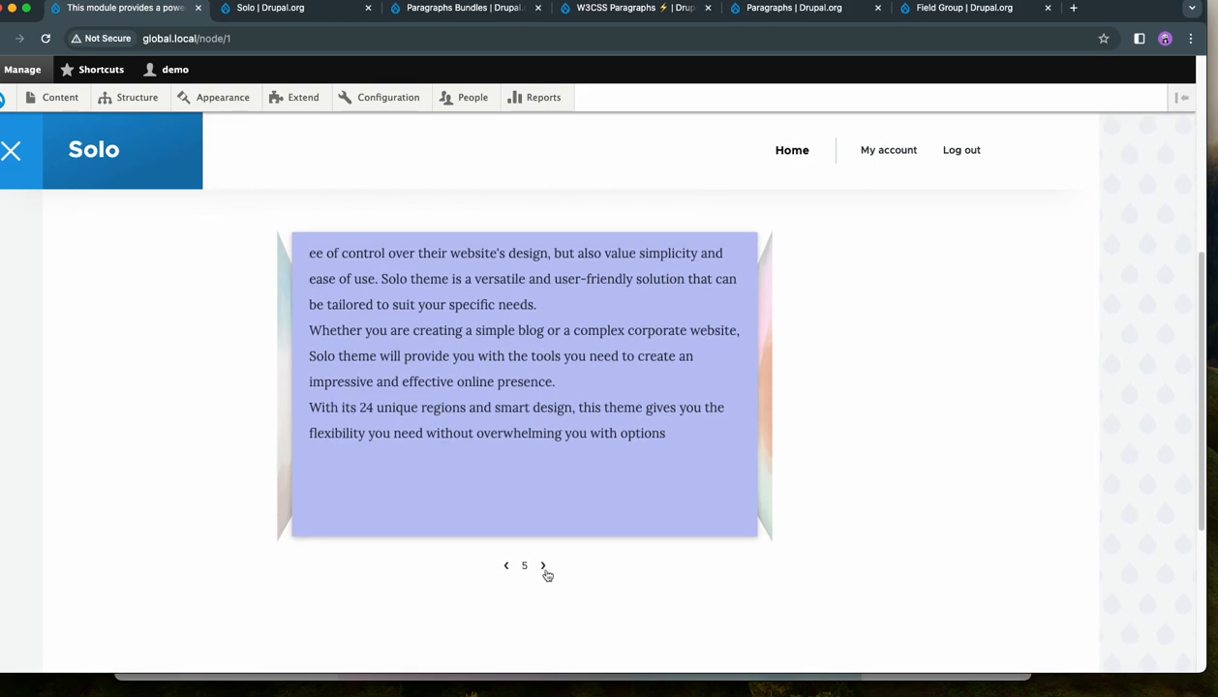
click(544, 566)
scroll(845, 478, up, 1)
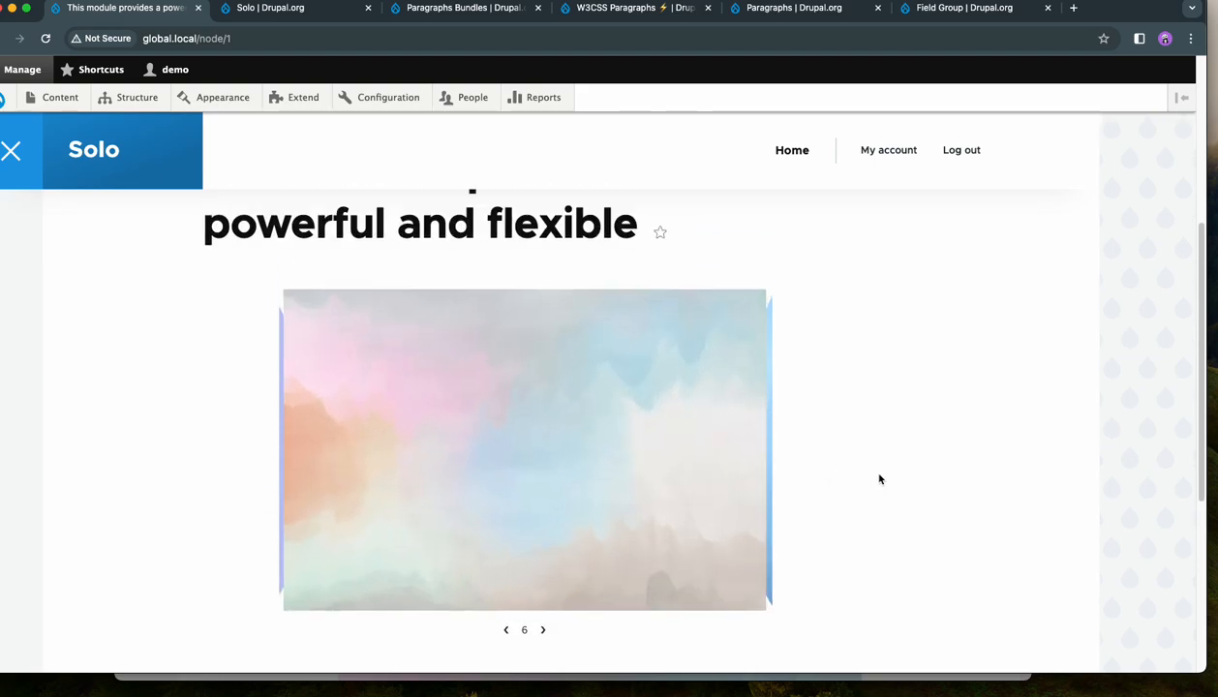